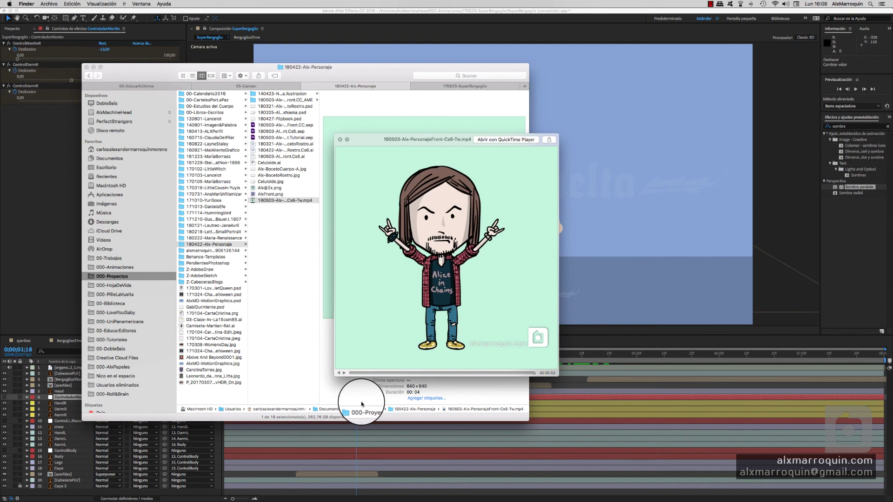
Replay the Quick Look preview of the finished rocker animation, then return to After Effects.
{"action": "key", "text": "space"}
{"action": "key", "text": "space"}
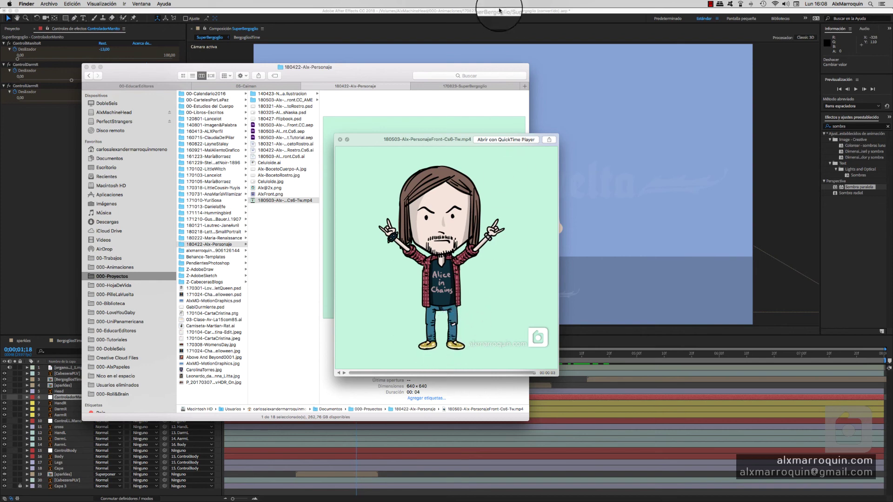
{"action": "left_click", "coordinate": [508, 35]}
{"action": "left_click_drag", "start_coordinate": [299, 355], "coordinate": [318, 355]}
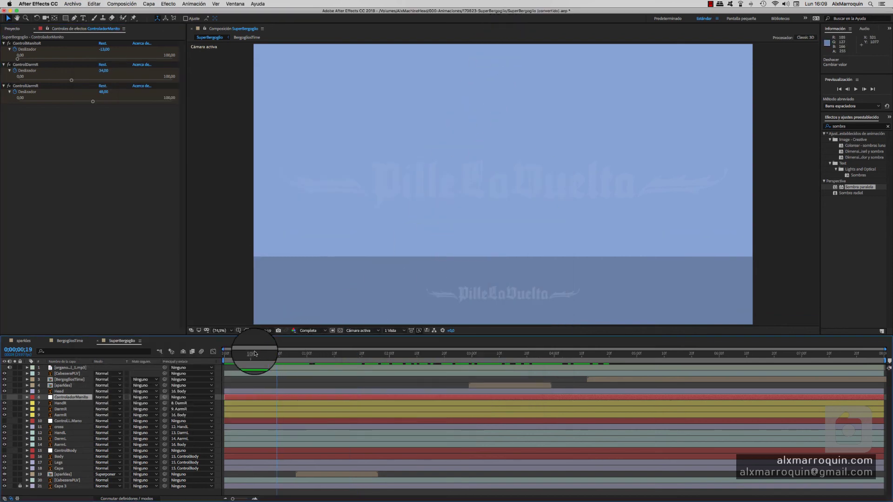
{"action": "left_click_drag", "start_coordinate": [393, 355], "coordinate": [405, 355]}
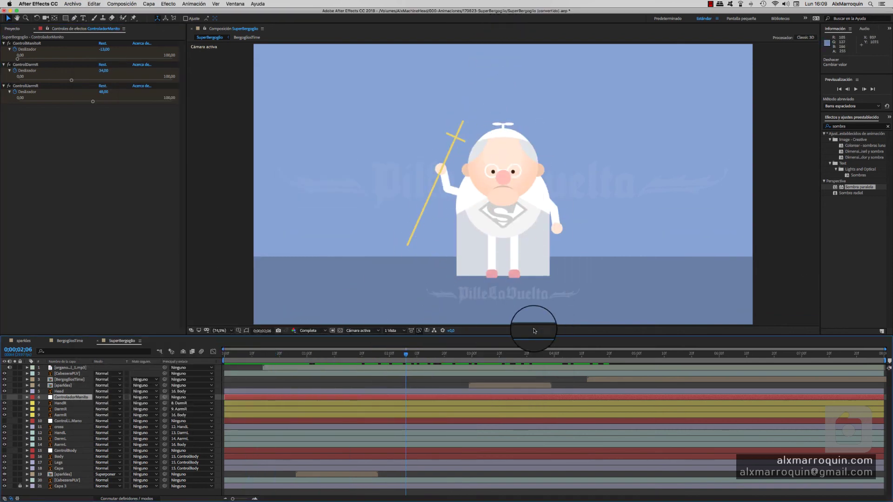
{"action": "left_click", "coordinate": [226, 354]}
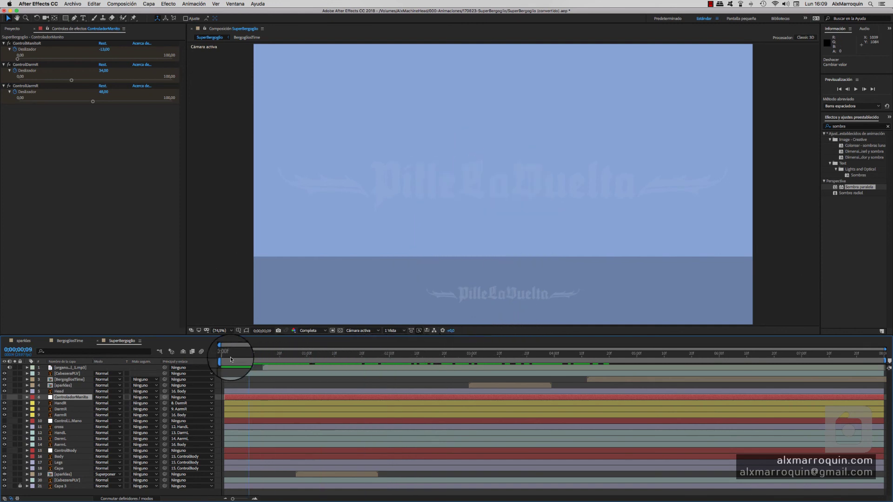
{"action": "key", "text": "space"}
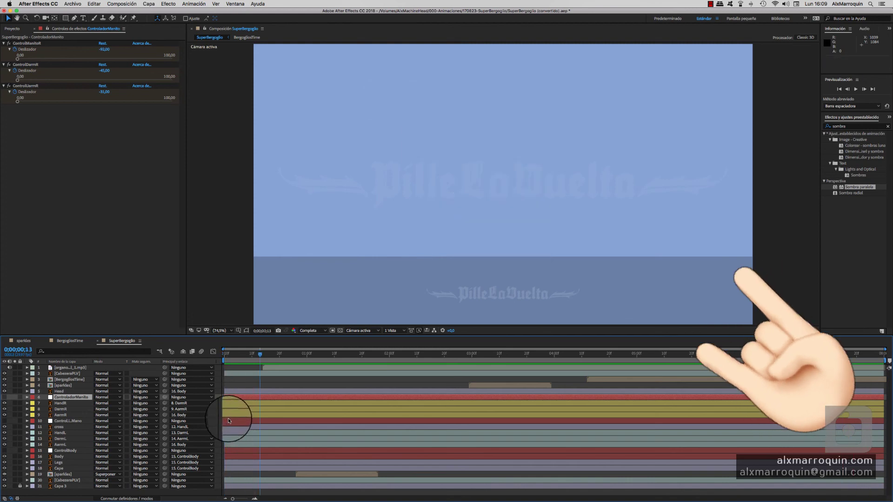
{"action": "mouse_move", "coordinate": [244, 355]}
{"action": "left_mouse_down"}
{"action": "mouse_move", "coordinate": [356, 351]}
{"action": "mouse_move", "coordinate": [316, 362]}
{"action": "left_mouse_up"}
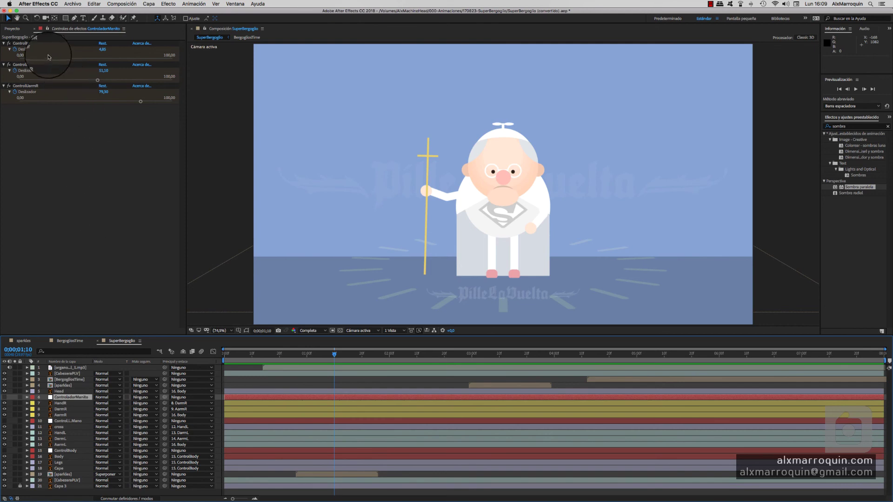
{"action": "mouse_move", "coordinate": [49, 57]}
{"action": "left_mouse_down"}
{"action": "mouse_move", "coordinate": [58, 64]}
{"action": "mouse_move", "coordinate": [45, 65]}
{"action": "left_mouse_up"}
{"action": "left_click_drag", "start_coordinate": [98, 80], "coordinate": [15, 83]}
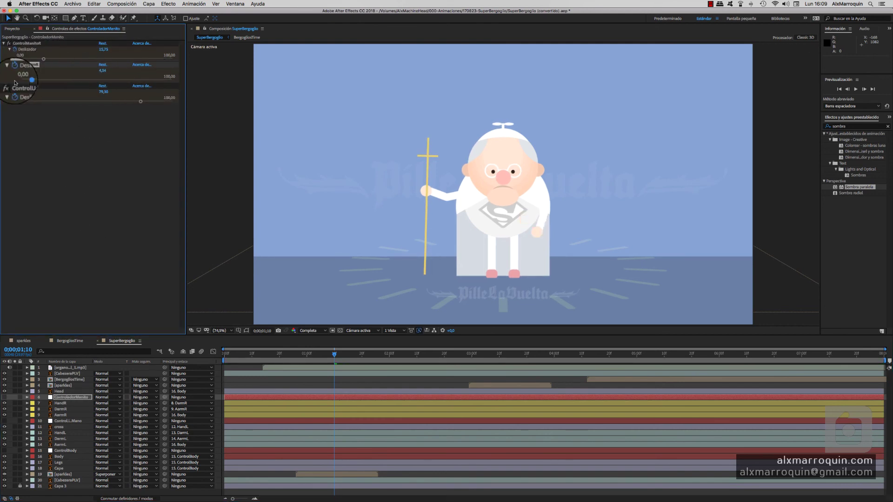
{"action": "mouse_move", "coordinate": [140, 101]}
{"action": "left_mouse_down"}
{"action": "mouse_move", "coordinate": [1, 105]}
{"action": "mouse_move", "coordinate": [87, 101]}
{"action": "left_mouse_up"}
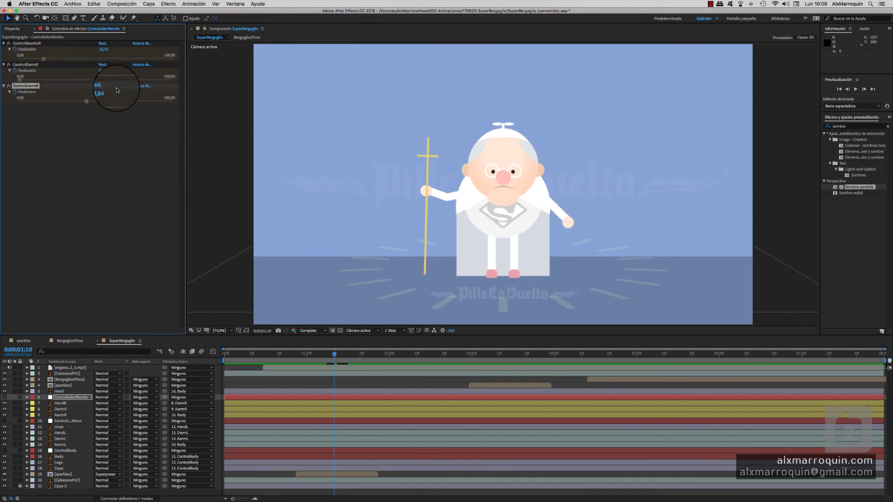
{"action": "key", "text": "super+z"}
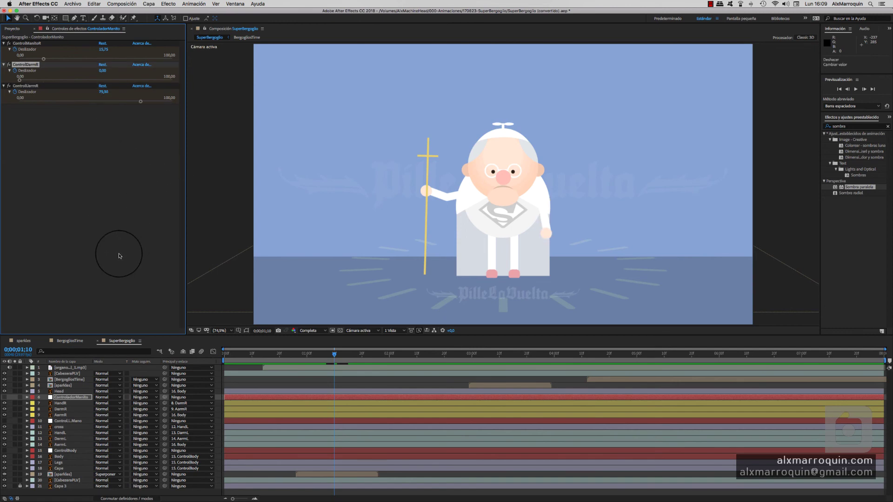
{"action": "key", "text": "super+z"}
{"action": "key", "text": "super+z"}
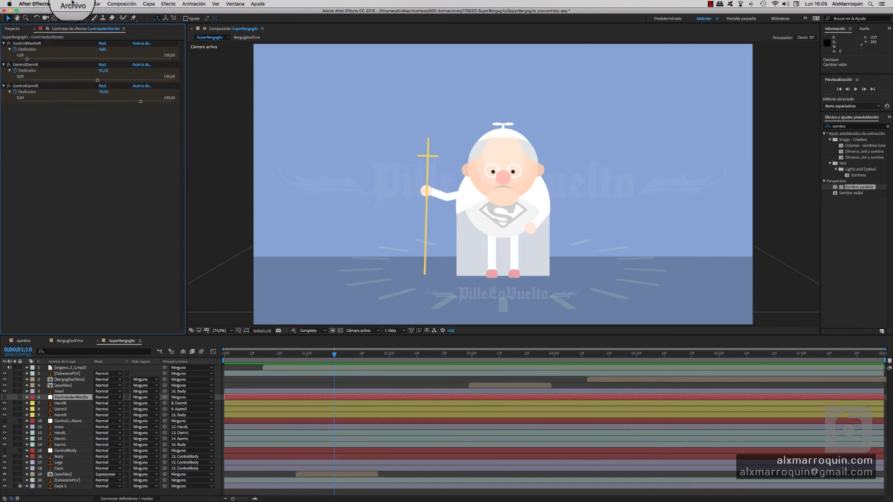
Open the recent rocker character project, discarding the pope project's unsaved changes.
{"action": "left_click", "coordinate": [72, 4]}
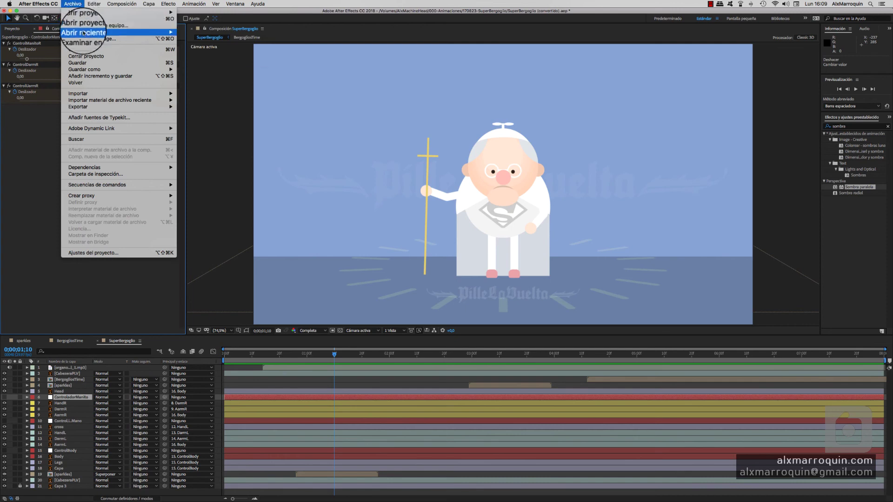
{"action": "mouse_move", "coordinate": [93, 32]}
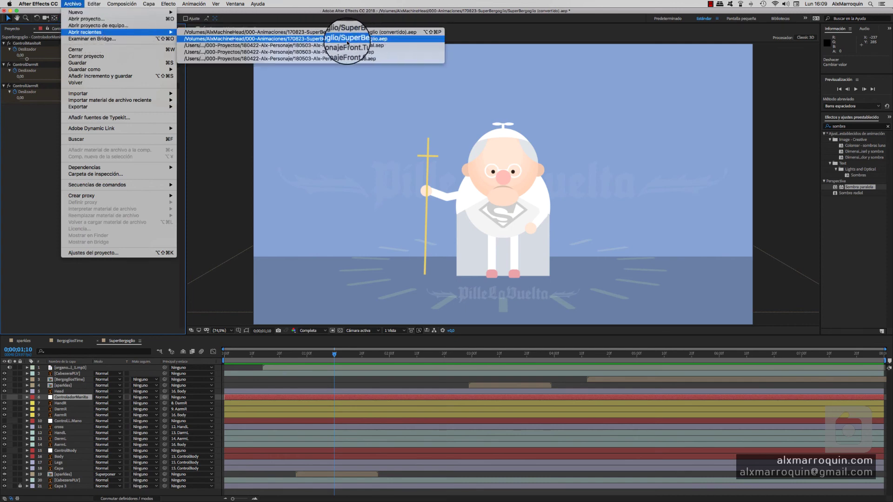
{"action": "left_click", "coordinate": [321, 45]}
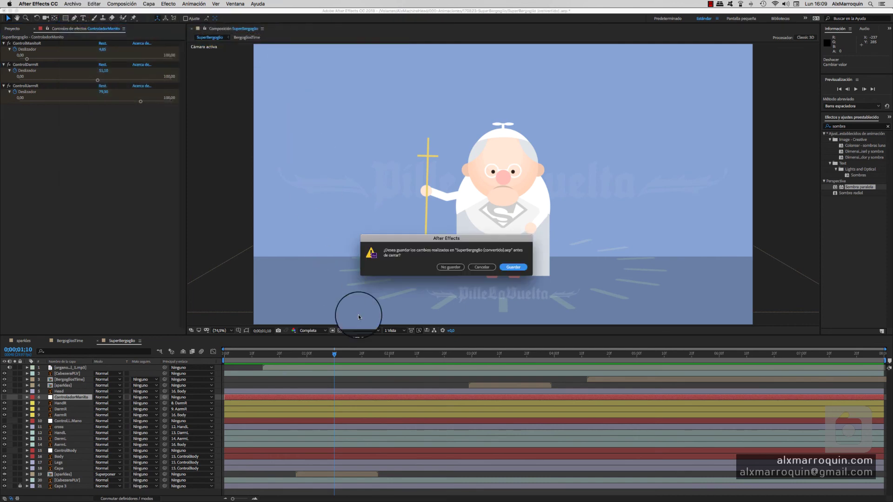
{"action": "left_click", "coordinate": [454, 268]}
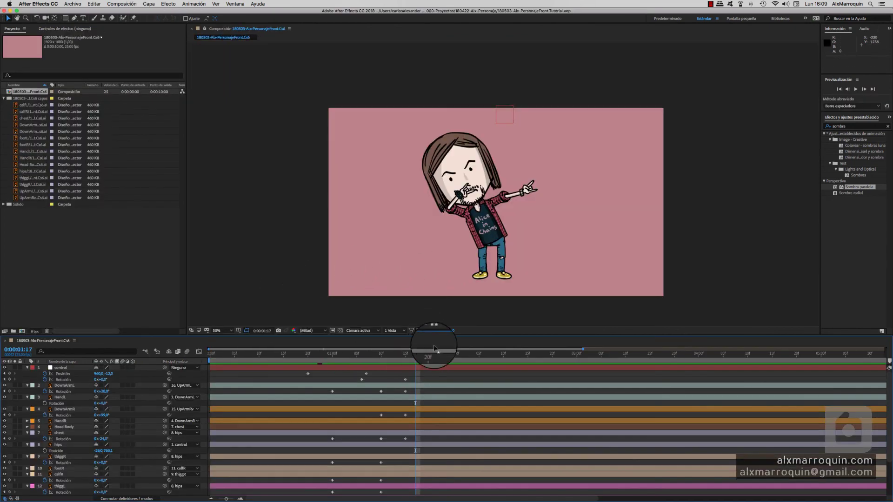
Enlarge the timeline and delete all keyframes before 0:00:01:15.
{"action": "mouse_move", "coordinate": [435, 336]}
{"action": "left_mouse_down"}
{"action": "mouse_move", "coordinate": [443, 251]}
{"action": "mouse_move", "coordinate": [443, 275]}
{"action": "mouse_move", "coordinate": [398, 294]}
{"action": "left_mouse_up"}
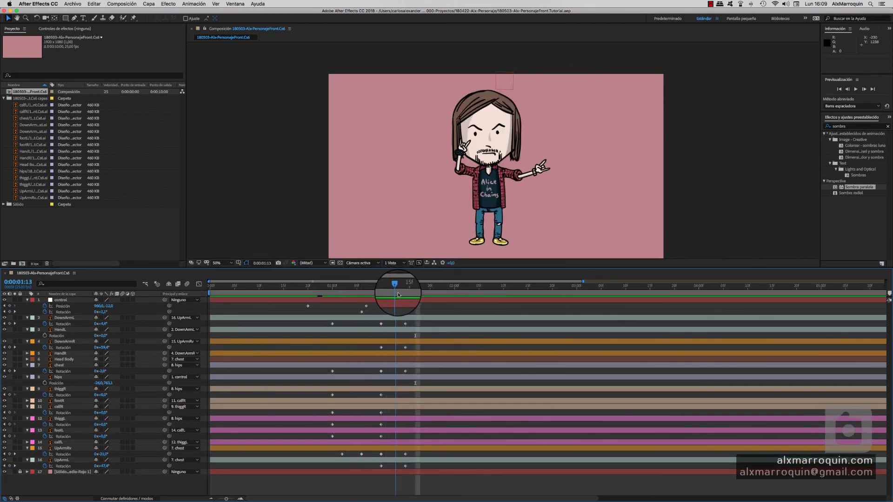
{"action": "left_click_drag", "start_coordinate": [399, 295], "coordinate": [407, 296]}
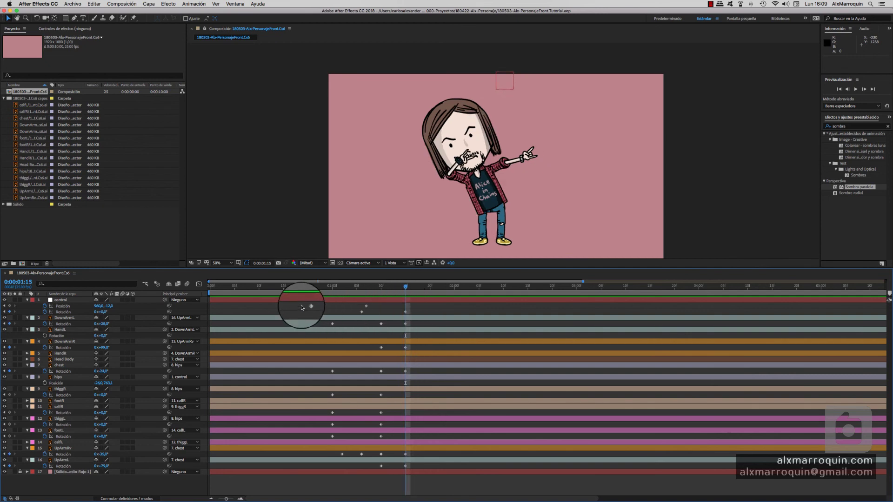
{"action": "left_click_drag", "start_coordinate": [302, 305], "coordinate": [389, 471]}
{"action": "key", "text": "Delete"}
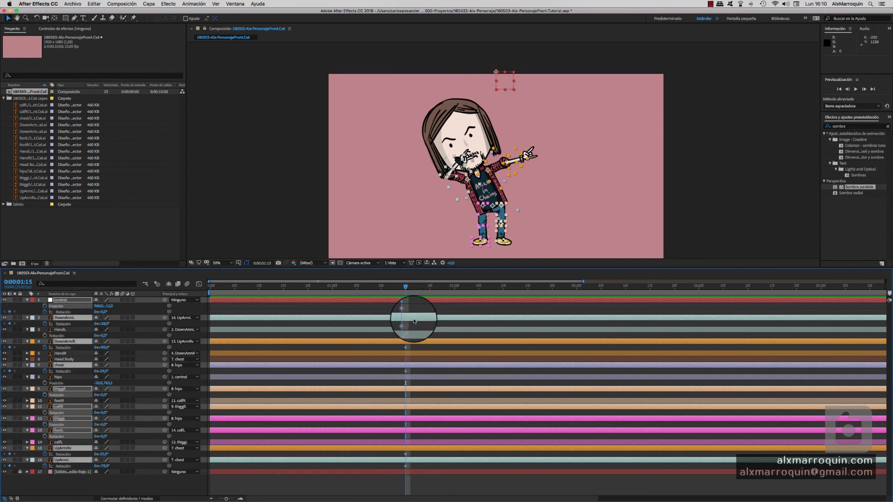
Select all 17 layers, show only keyframed properties, and select the keyframes at 0:00:01:15.
{"action": "left_click_drag", "start_coordinate": [421, 309], "coordinate": [384, 468]}
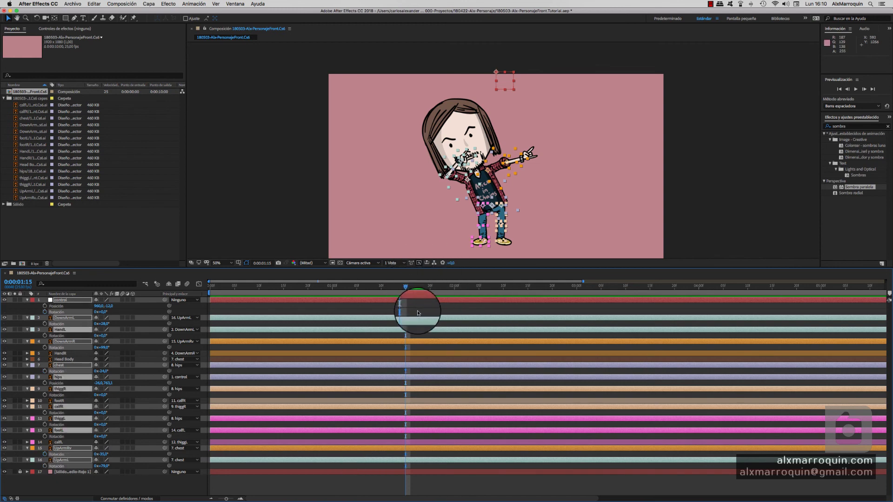
{"action": "mouse_move", "coordinate": [420, 306]}
{"action": "left_mouse_down"}
{"action": "mouse_move", "coordinate": [378, 468]}
{"action": "mouse_move", "coordinate": [364, 482]}
{"action": "left_mouse_up"}
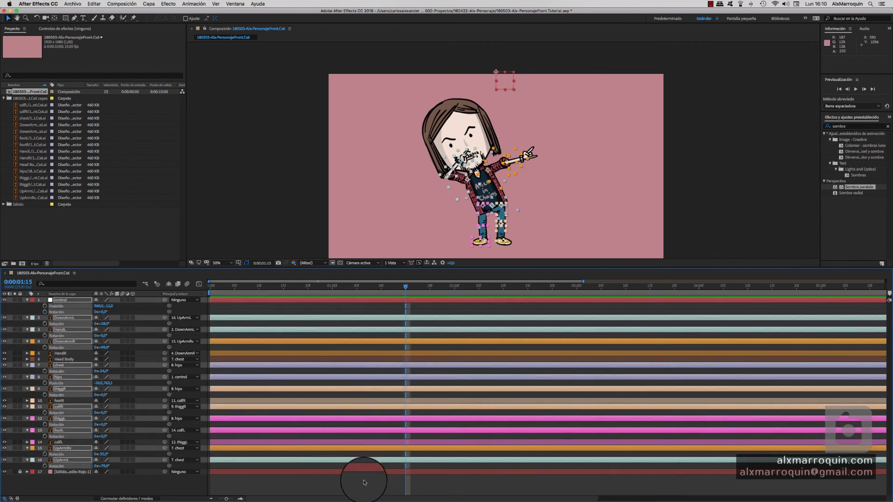
{"action": "left_click", "coordinate": [355, 494]}
{"action": "key", "text": "super+a"}
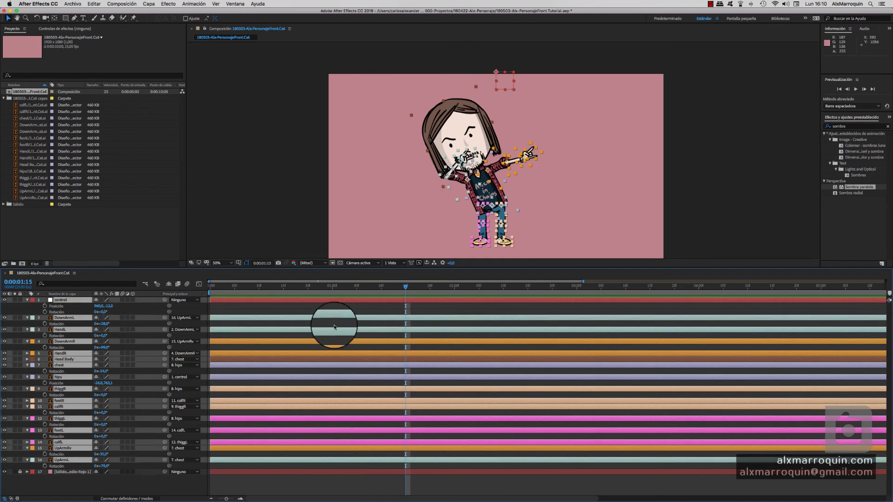
{"action": "left_click", "coordinate": [235, 486]}
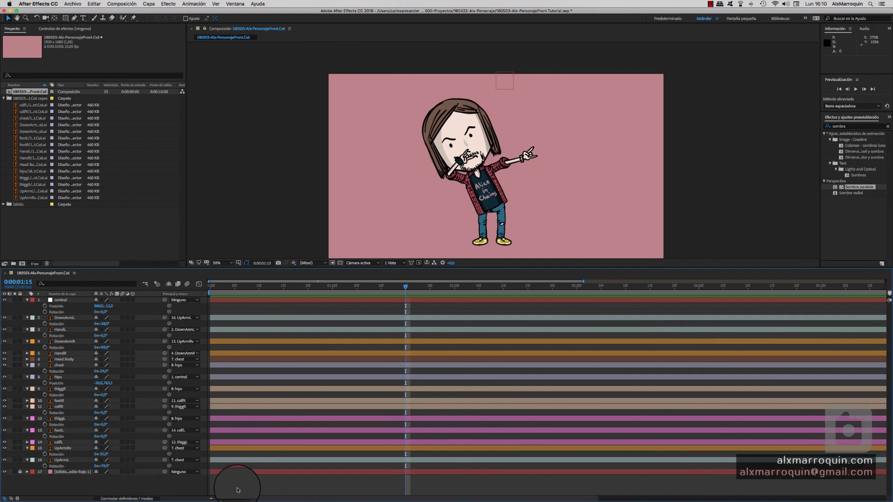
{"action": "key", "text": "super+a"}
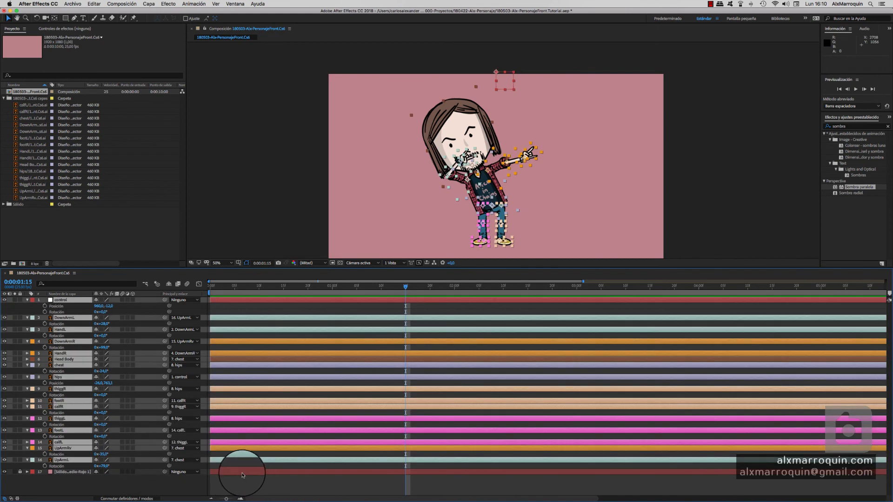
{"action": "key", "text": "u"}
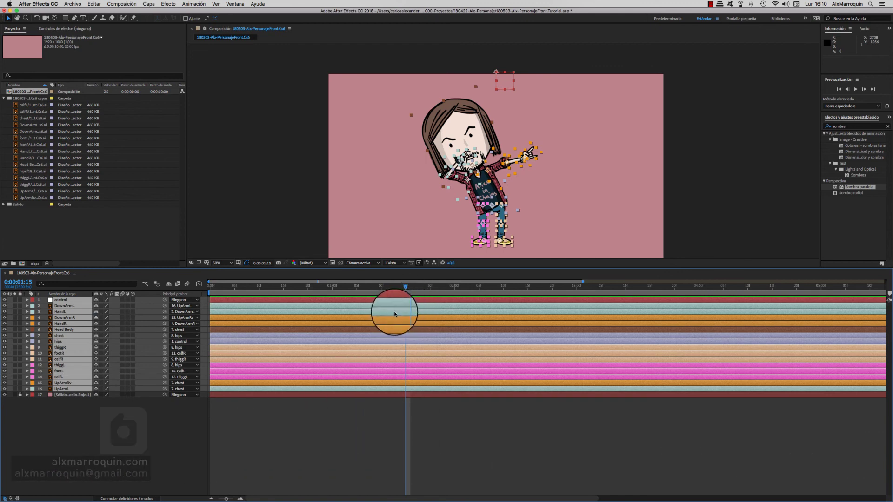
{"action": "key", "text": "super+z"}
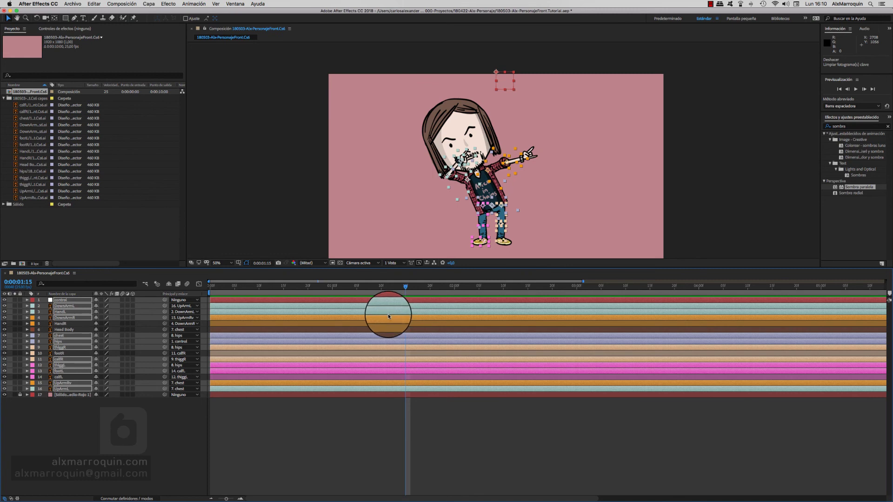
{"action": "key", "text": "u"}
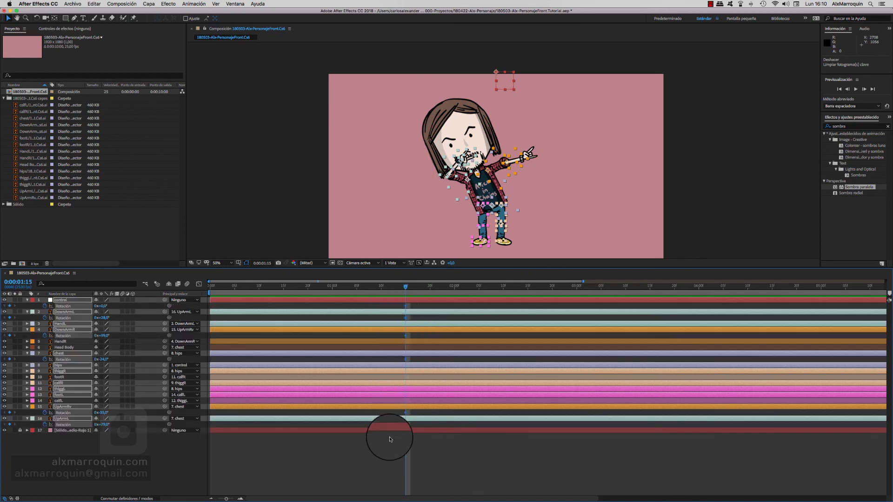
{"action": "mouse_move", "coordinate": [416, 306]}
{"action": "left_mouse_down"}
{"action": "mouse_move", "coordinate": [393, 430]}
{"action": "mouse_move", "coordinate": [405, 425]}
{"action": "left_mouse_up"}
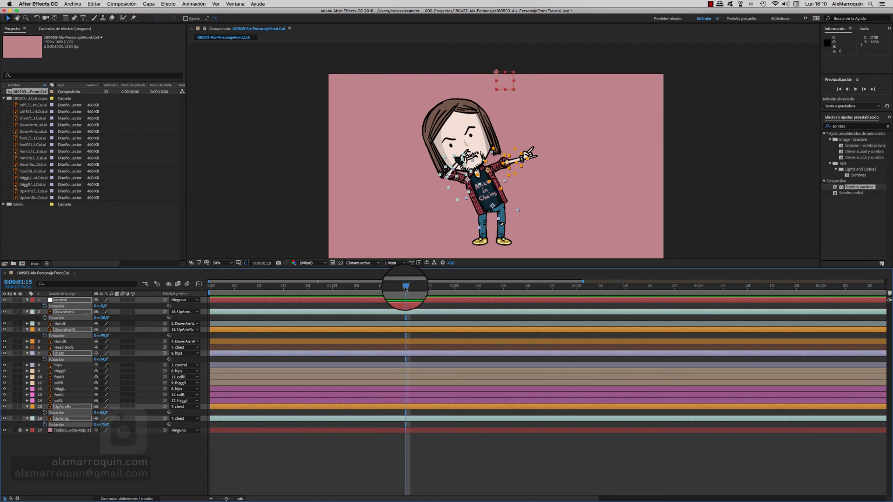
At frame 0:00:00:10, set the selected layers' rotation, including the chest, to 0°.
{"action": "mouse_move", "coordinate": [405, 285]}
{"action": "left_mouse_down"}
{"action": "mouse_move", "coordinate": [220, 286]}
{"action": "mouse_move", "coordinate": [262, 294]}
{"action": "left_mouse_up"}
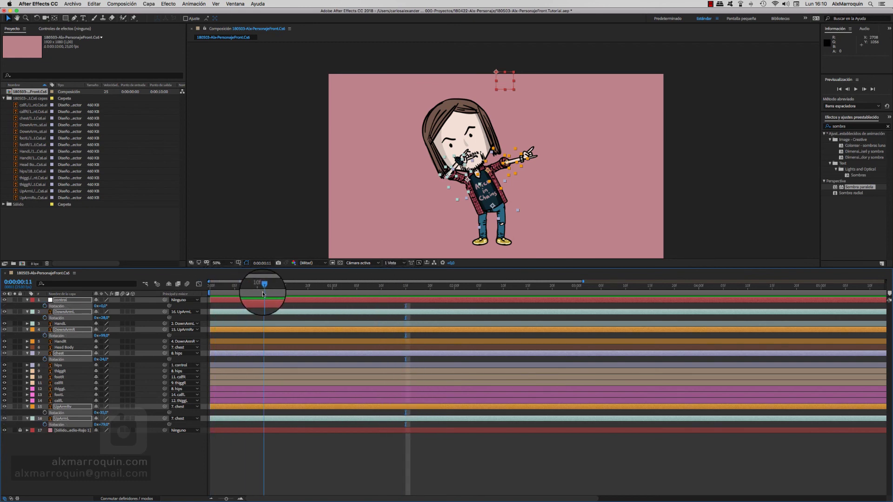
{"action": "left_click_drag", "start_coordinate": [264, 294], "coordinate": [259, 286]}
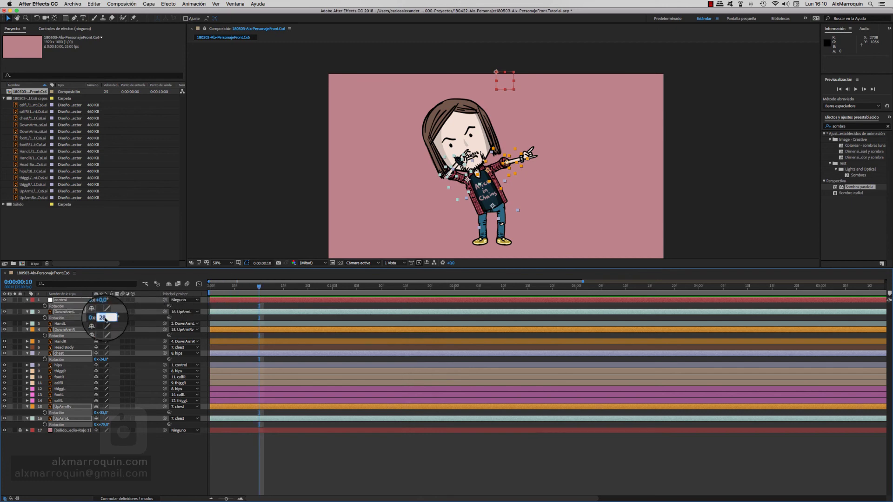
{"action": "type", "text": "0"}
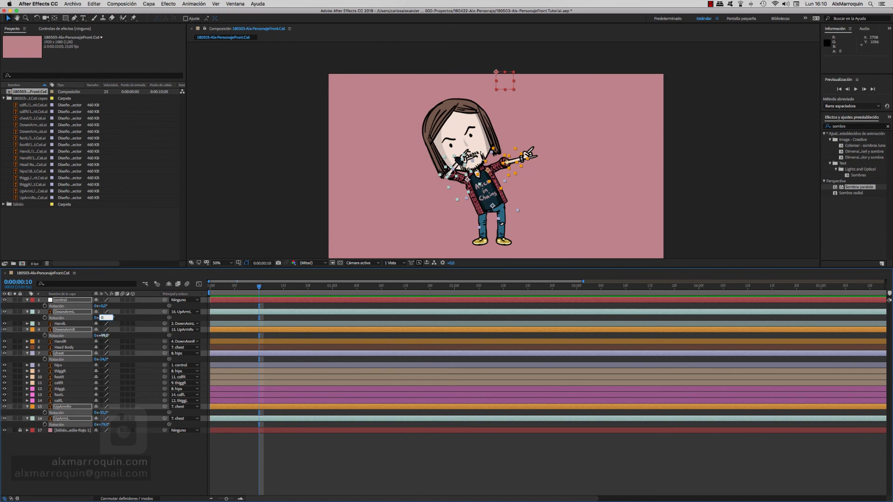
{"action": "key", "text": "Tab"}
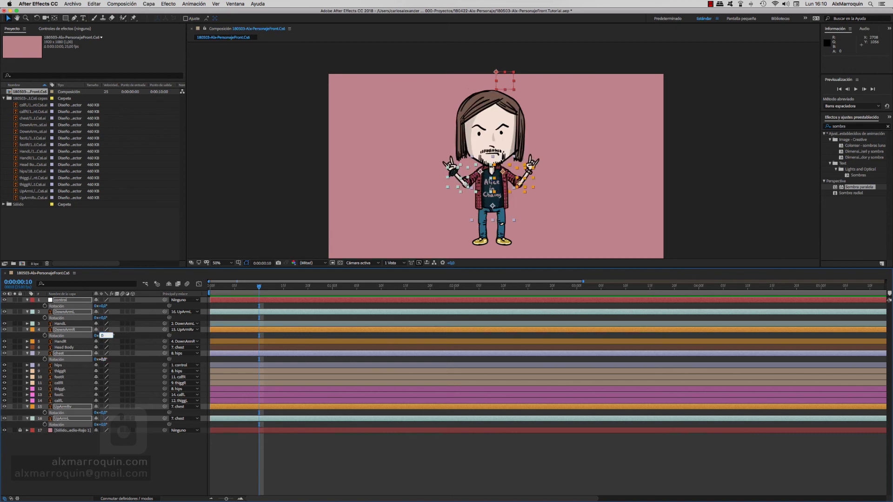
{"action": "left_click", "coordinate": [447, 185]}
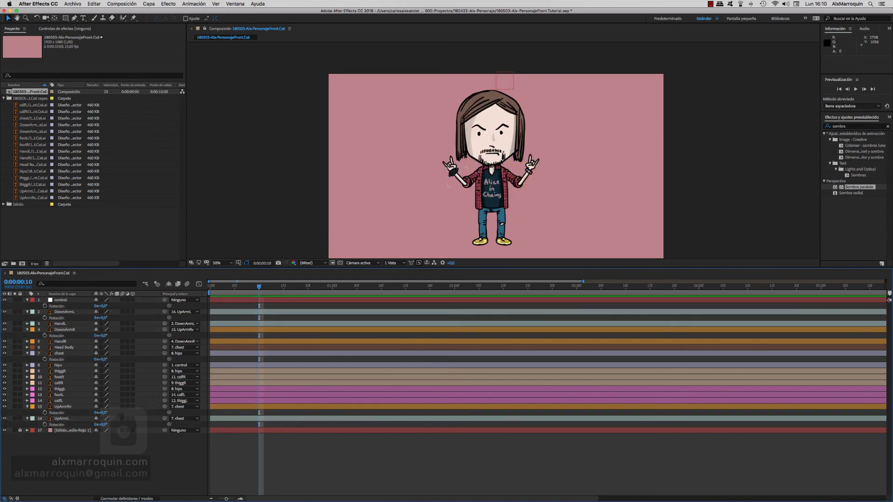
Set the control layer's vertical position to 0 at frame 1.
{"action": "left_click", "coordinate": [214, 286]}
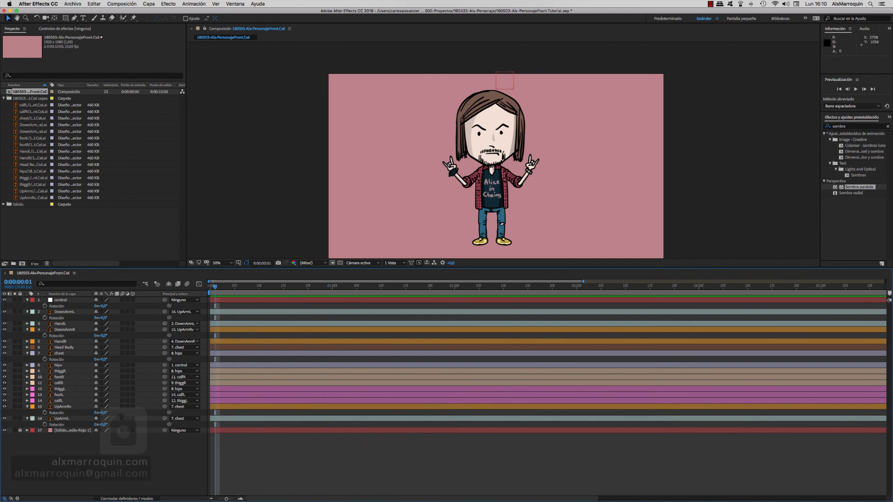
{"action": "left_click", "coordinate": [61, 300]}
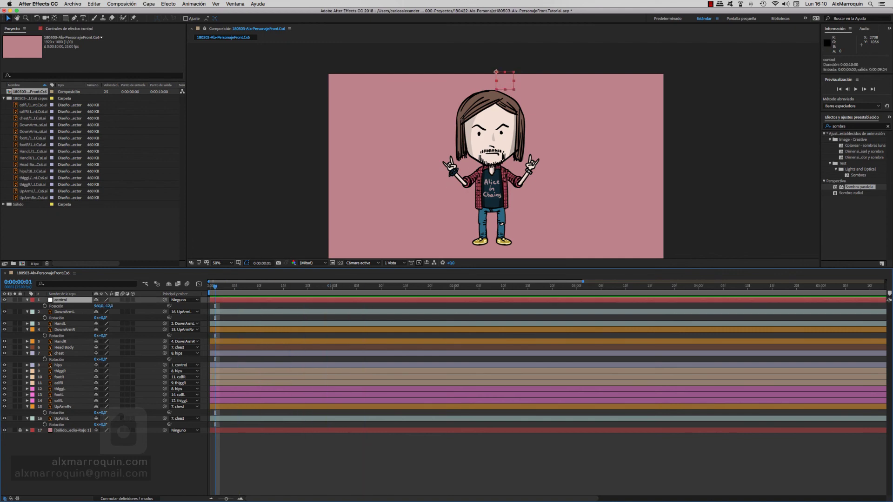
{"action": "left_click_drag", "start_coordinate": [110, 306], "coordinate": [100, 306]}
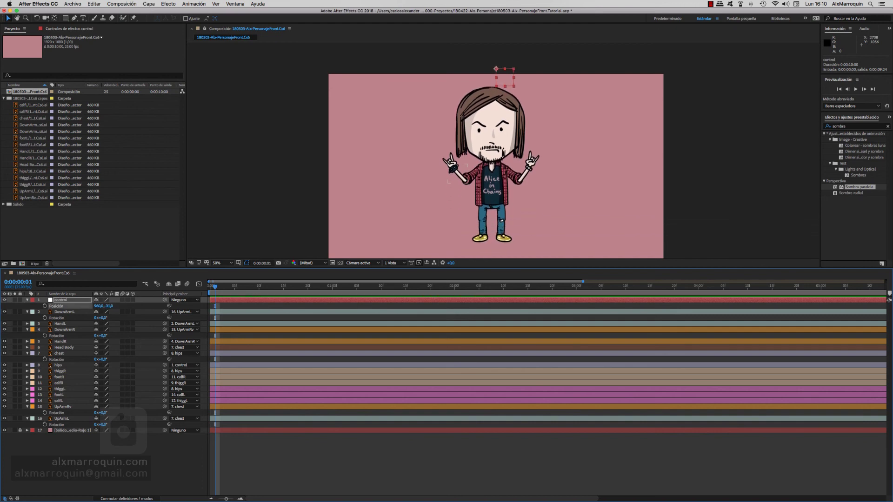
{"action": "key", "text": "ctrl+z"}
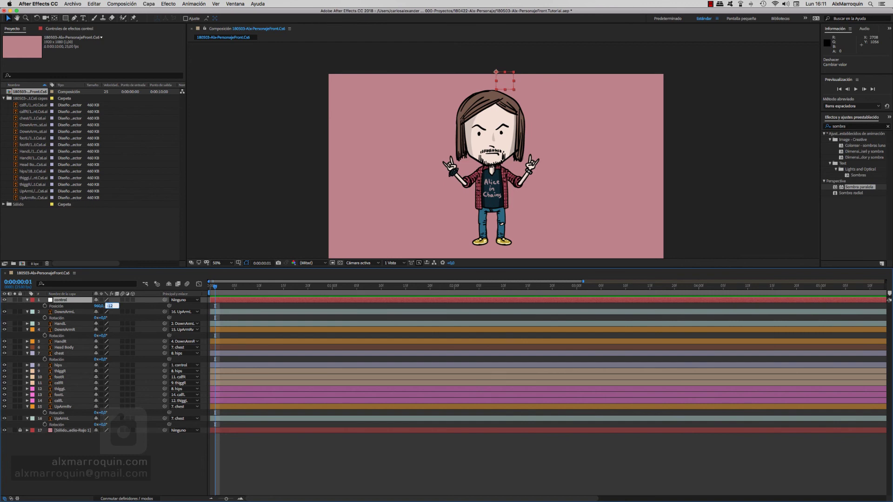
{"action": "type", "text": "0"}
{"action": "key", "text": "Return"}
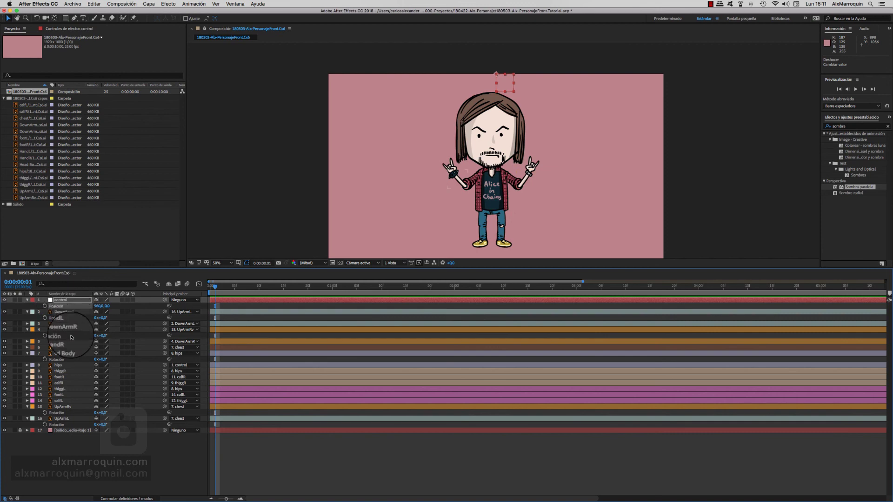
Reveal the hips position and trial-move the hips and control layers, undoing both changes.
{"action": "left_click", "coordinate": [69, 365]}
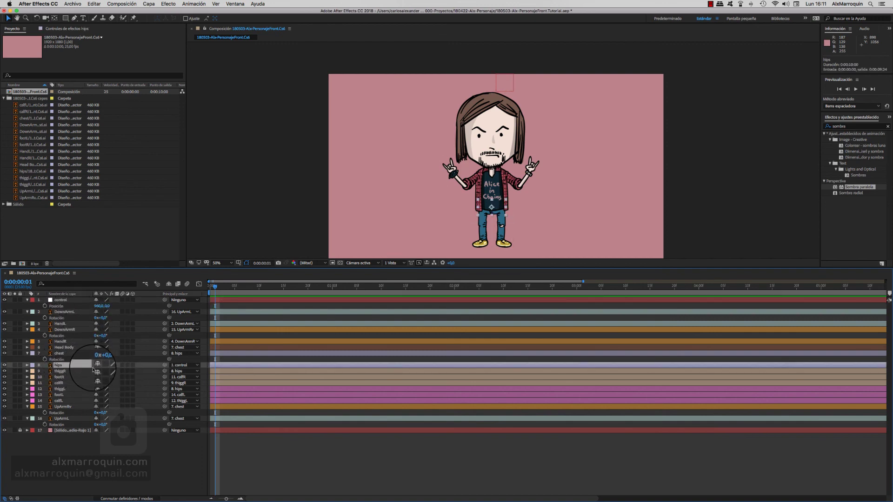
{"action": "key", "text": "p"}
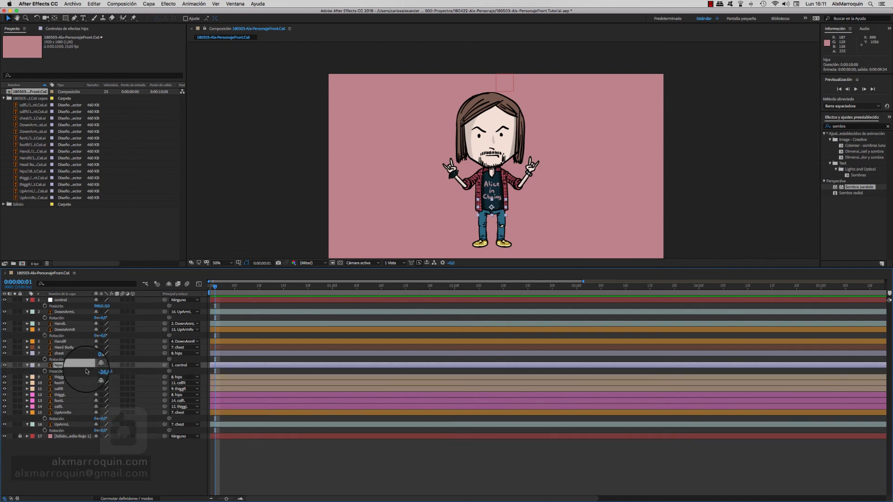
{"action": "mouse_move", "coordinate": [108, 371]}
{"action": "left_mouse_down"}
{"action": "mouse_move", "coordinate": [241, 368]}
{"action": "mouse_move", "coordinate": [235, 355]}
{"action": "left_mouse_up"}
{"action": "key", "text": "ctrl+z"}
{"action": "key", "text": "ctrl+z"}
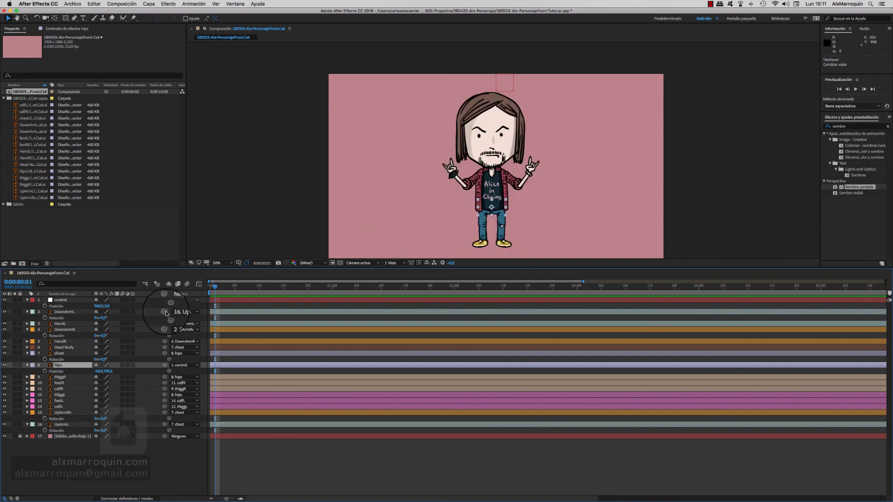
{"action": "left_click", "coordinate": [60, 300]}
{"action": "mouse_move", "coordinate": [102, 306]}
{"action": "left_mouse_down"}
{"action": "mouse_move", "coordinate": [200, 290]}
{"action": "mouse_move", "coordinate": [108, 301]}
{"action": "left_mouse_up"}
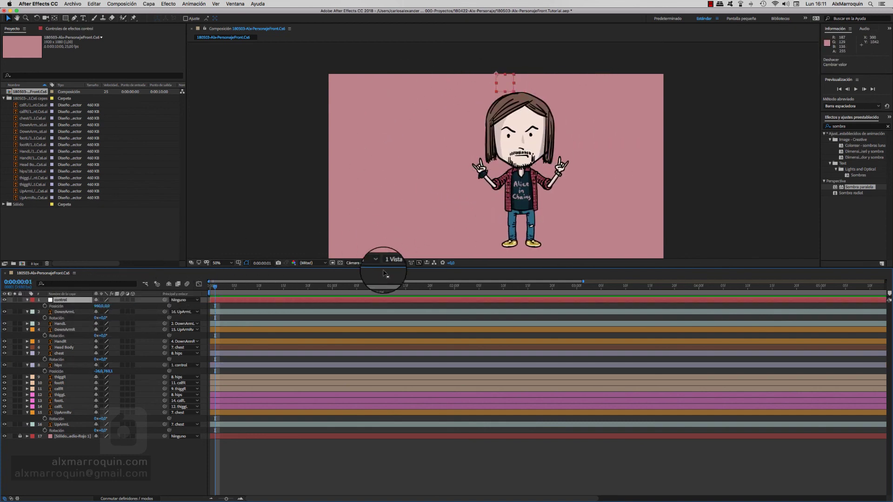
{"action": "key", "text": "ctrl+z"}
Solo the hips layer so only the blue hips shape shows.
{"action": "key", "text": "super+Tab"}
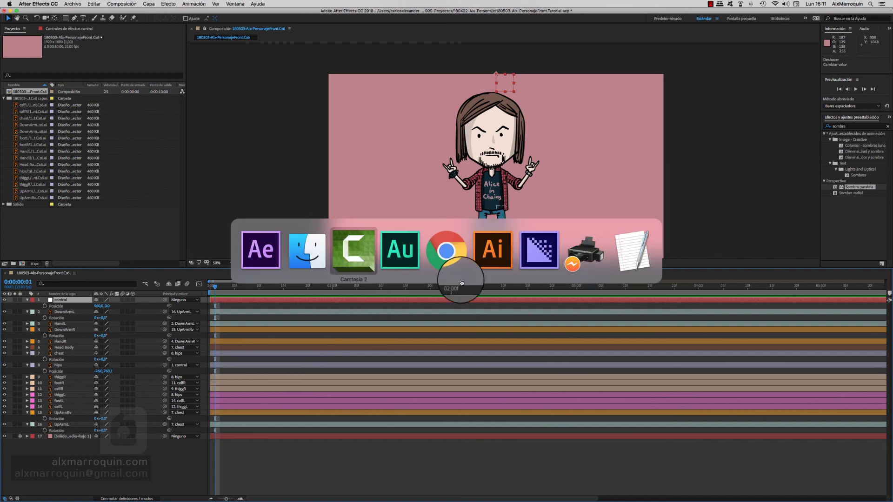
{"action": "key", "text": "Escape"}
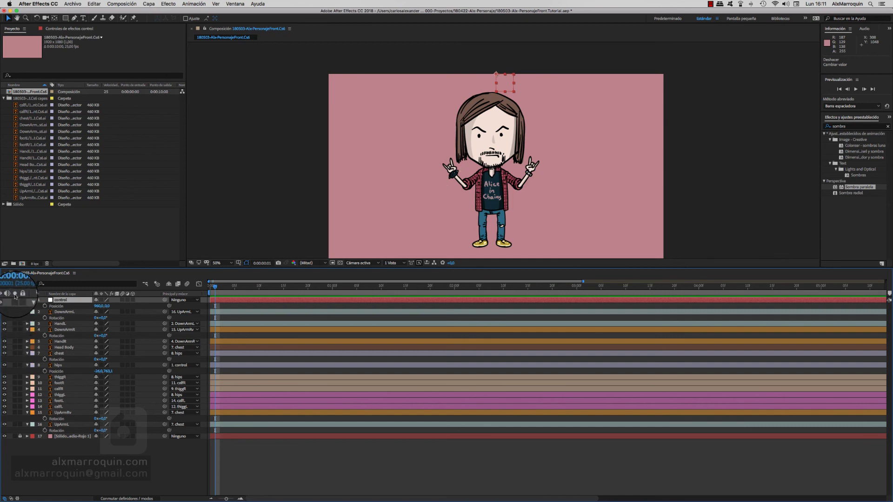
{"action": "left_click", "coordinate": [15, 365]}
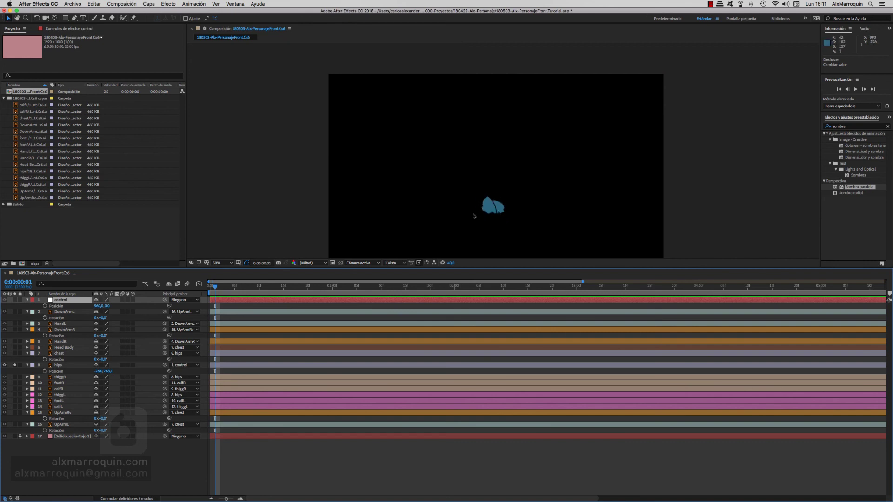
Lock the background solid on layer 17, un-solo hips and the arm layers, and save the project.
{"action": "left_click", "coordinate": [20, 436]}
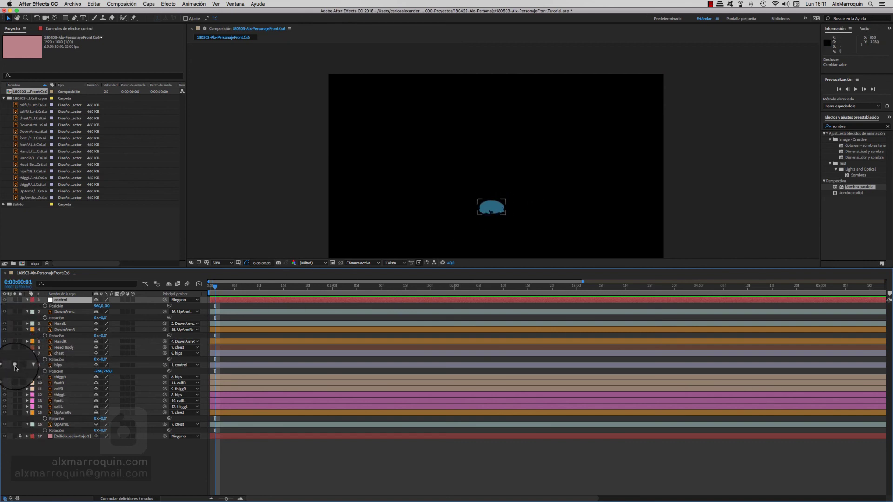
{"action": "left_click", "coordinate": [14, 365]}
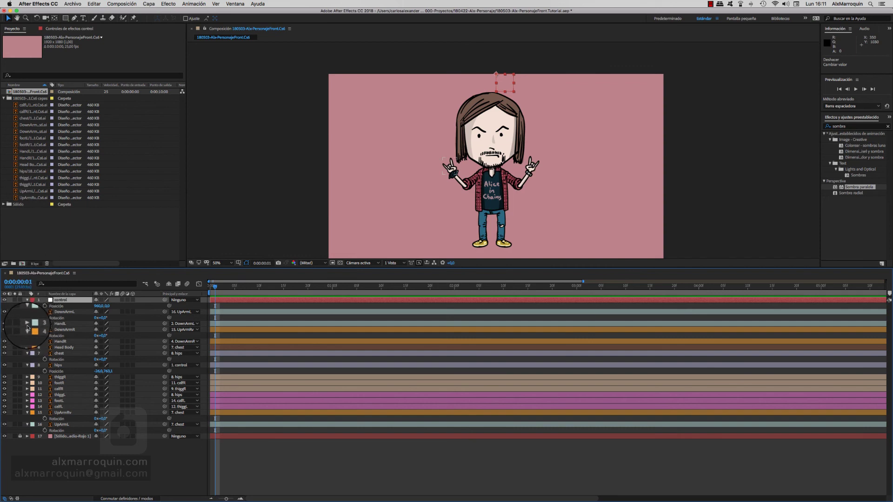
{"action": "left_click_drag", "start_coordinate": [20, 331], "coordinate": [20, 341]}
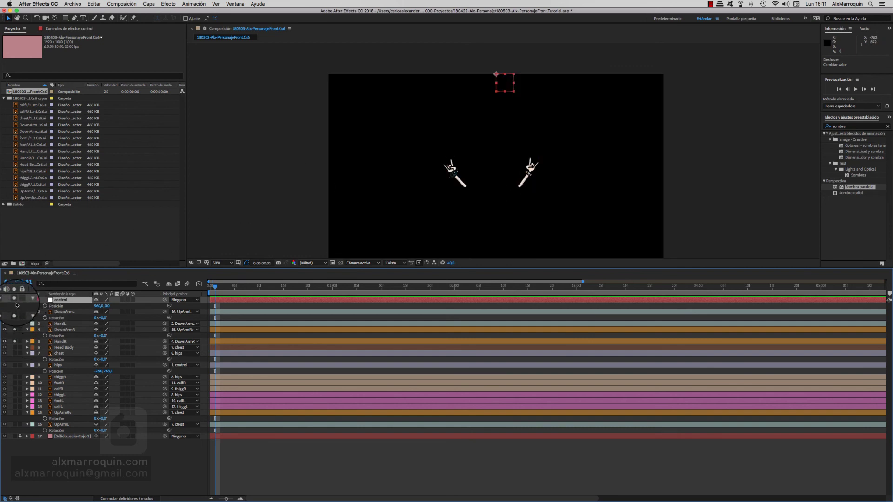
{"action": "left_click_drag", "start_coordinate": [15, 324], "coordinate": [14, 350]}
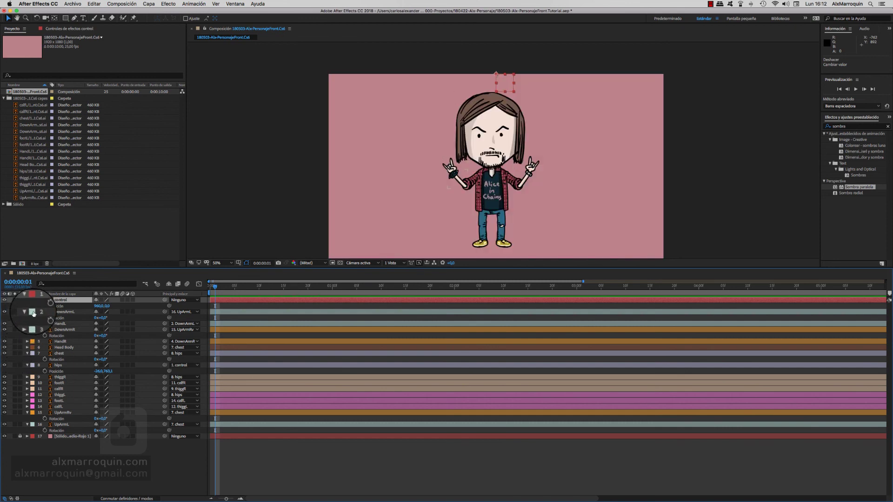
{"action": "key", "text": "super+s"}
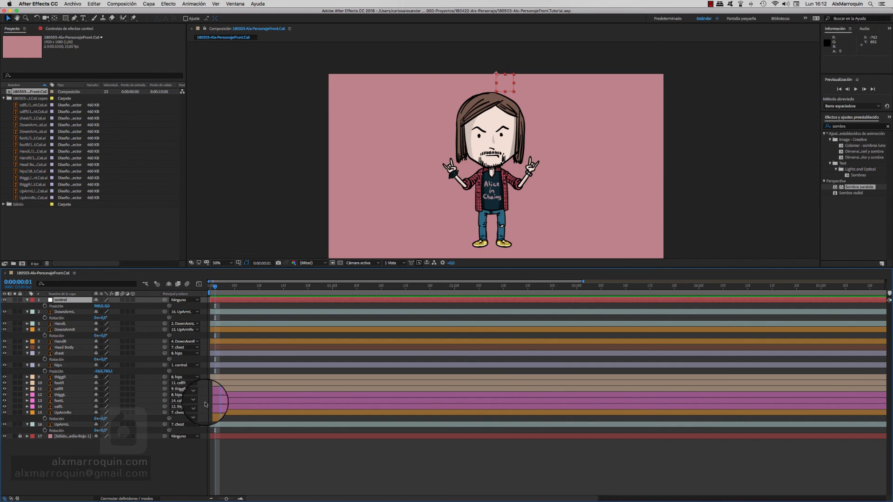
{"action": "key", "text": "super+Tab"}
In Illustrator, draw a green Blob Brush circle above the head and a stroke up from the hips.
{"action": "key", "text": "super+Tab"}
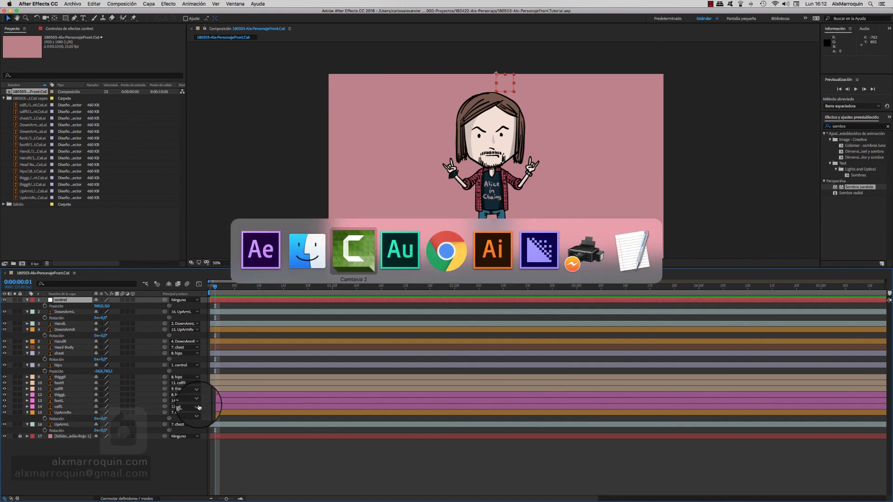
{"action": "key", "text": "super+Tab"}
{"action": "key", "text": "super+Tab"}
{"action": "key", "text": "super+Tab"}
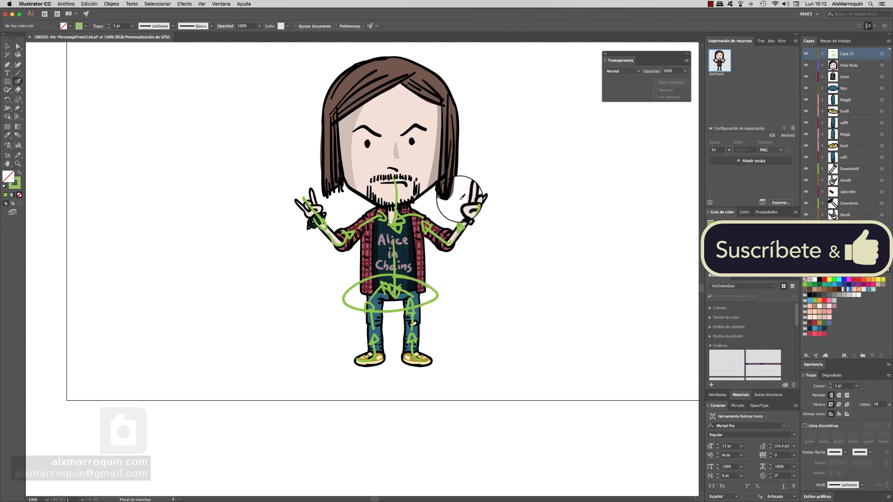
{"action": "scroll", "coordinate": [459, 198], "scroll_direction": "up", "scroll_amount": 5}
{"action": "left_click_drag", "start_coordinate": [390, 179], "coordinate": [391, 177]}
{"action": "scroll", "coordinate": [474, 228], "scroll_direction": "down", "scroll_amount": 3}
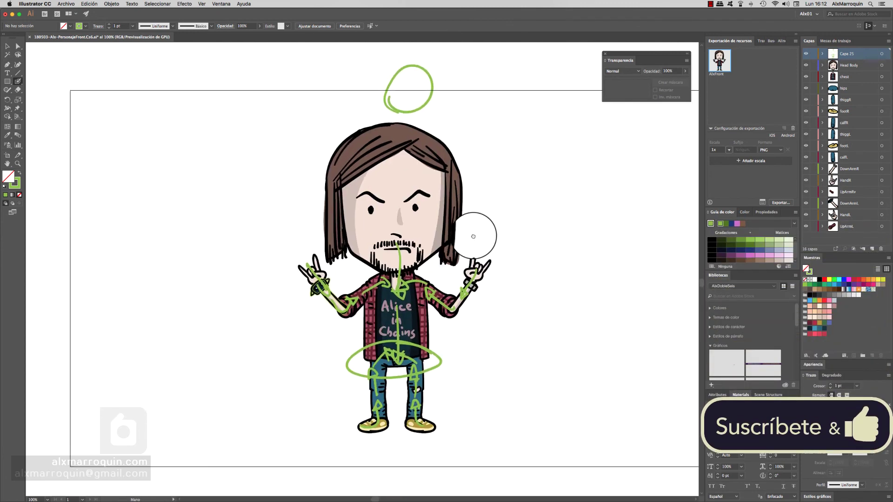
{"action": "left_click_drag", "start_coordinate": [418, 375], "coordinate": [413, 103]}
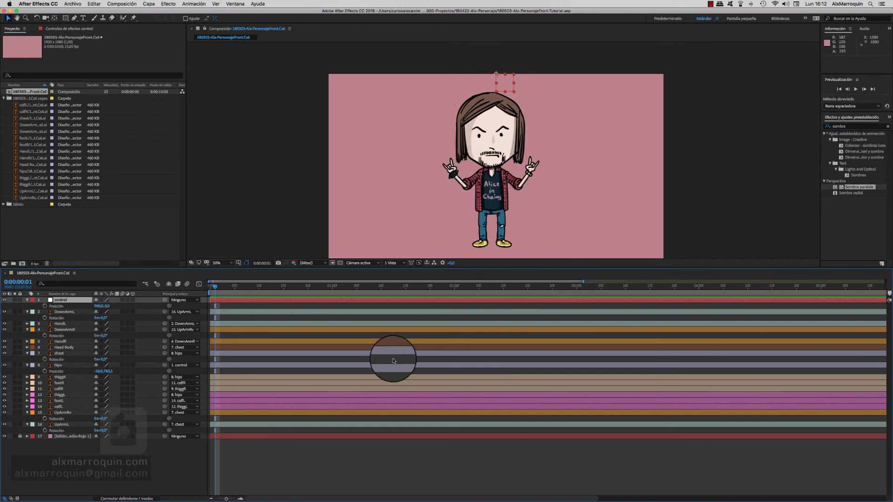
Select the control layer and collapse its properties in the timeline.
{"action": "left_click", "coordinate": [219, 286]}
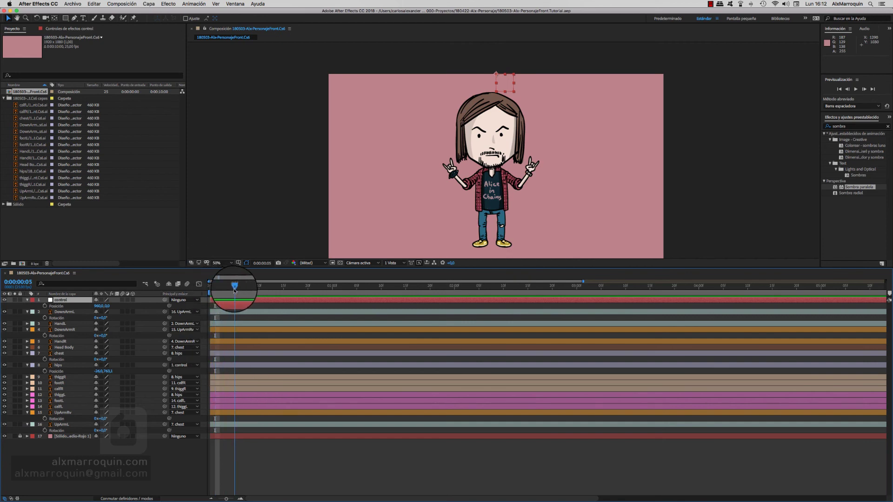
{"action": "left_click", "coordinate": [65, 303]}
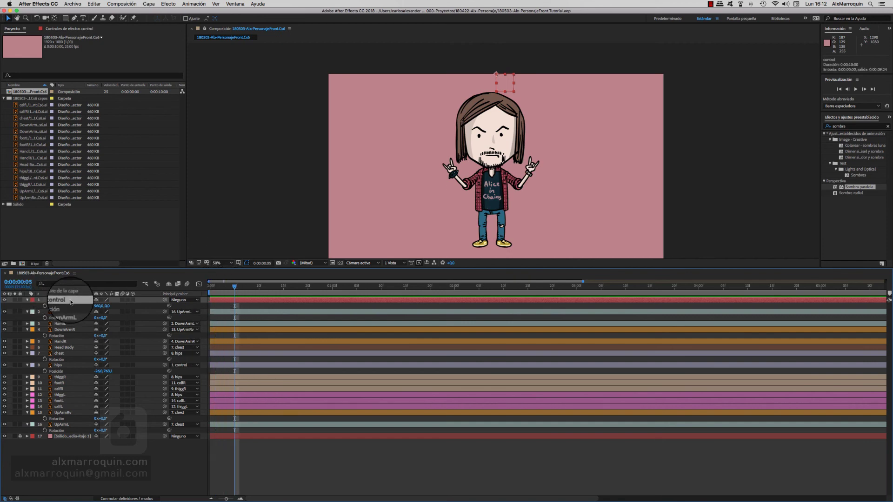
{"action": "left_click", "coordinate": [27, 299]}
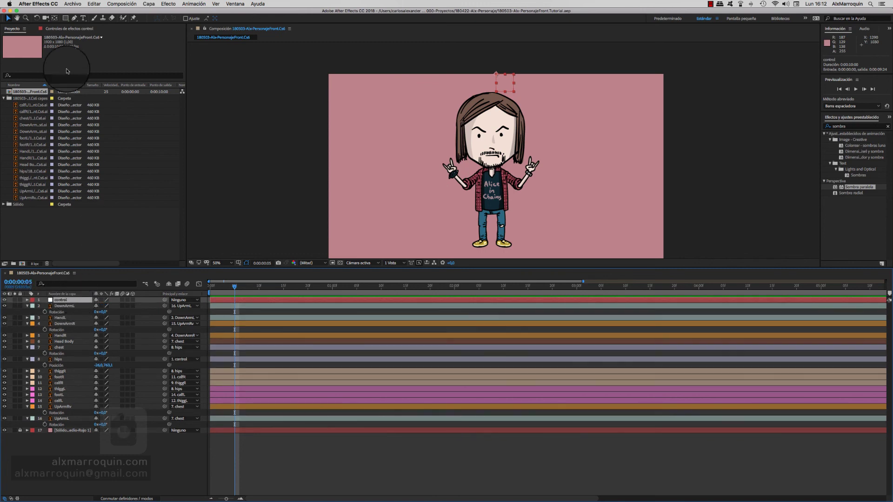
{"action": "left_click", "coordinate": [47, 28]}
{"action": "left_click", "coordinate": [13, 28]}
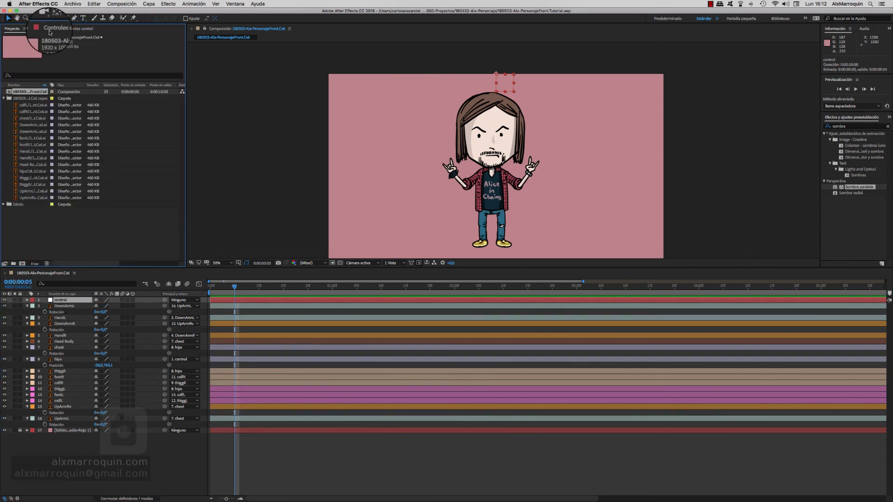
{"action": "left_click", "coordinate": [65, 31]}
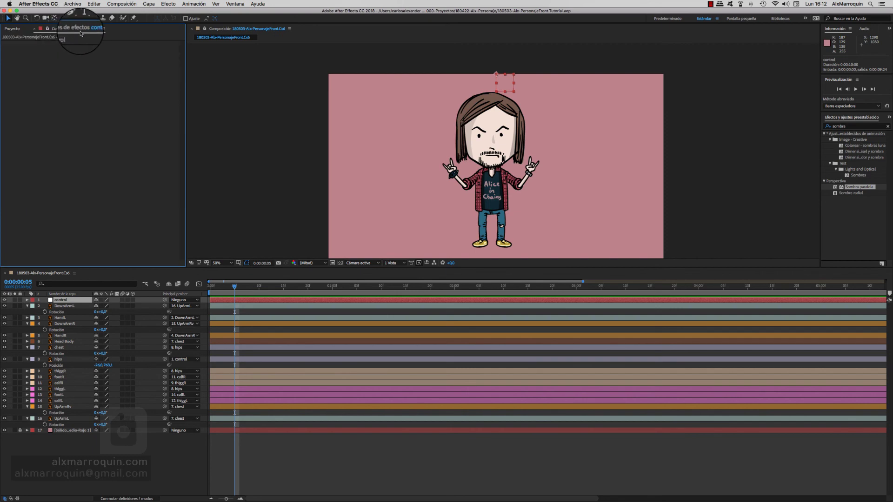
{"action": "left_click", "coordinate": [12, 28]}
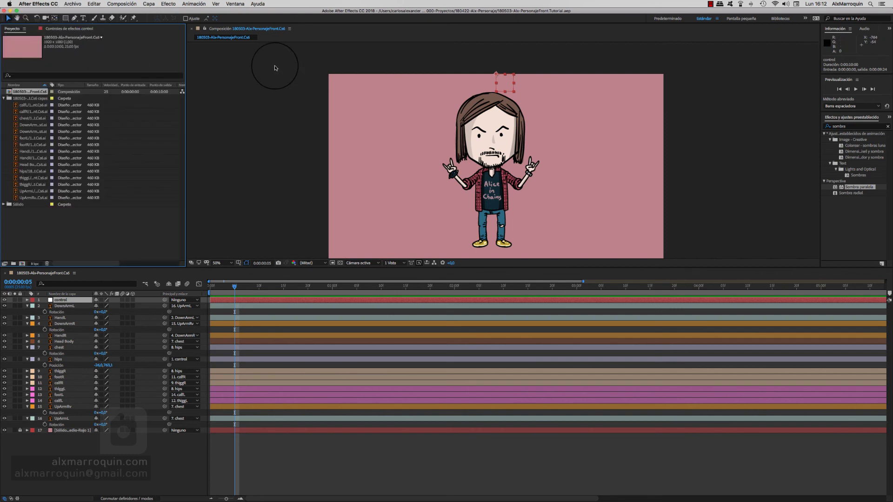
Reset the Estándar workspace and show Controles de efectos for the control layer.
{"action": "left_click", "coordinate": [704, 19]}
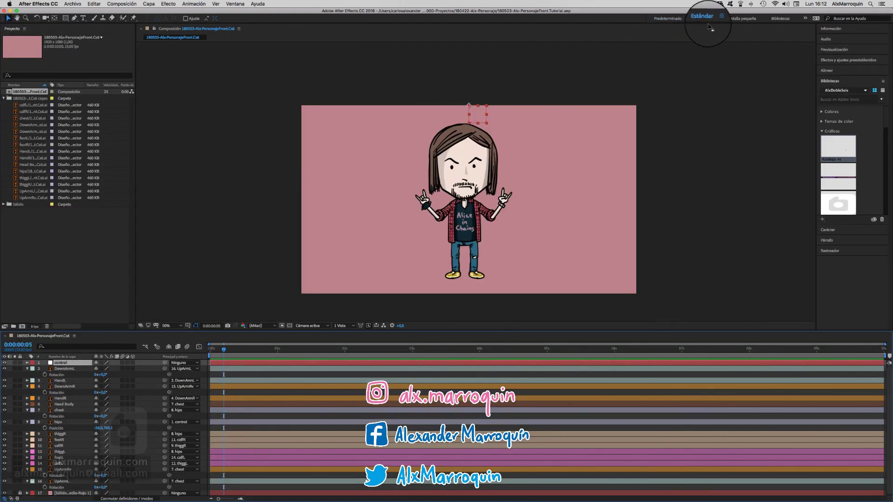
{"action": "left_click", "coordinate": [704, 18]}
{"action": "left_click", "coordinate": [717, 19]}
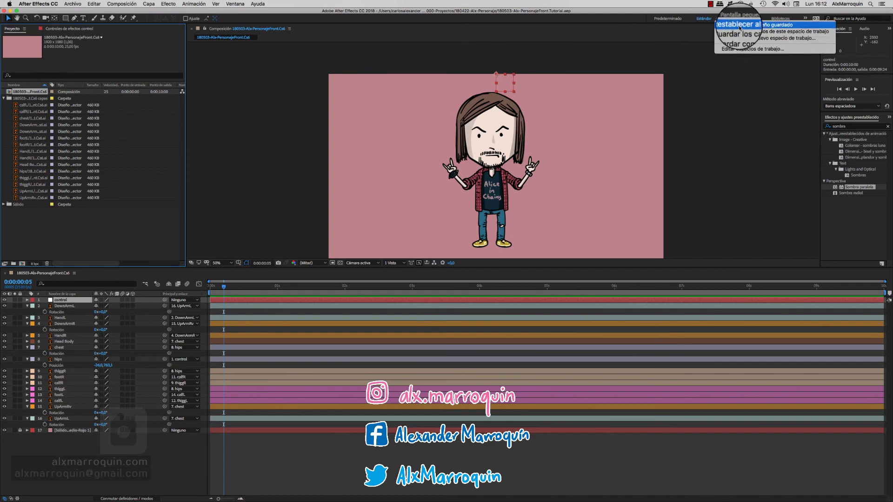
{"action": "left_click", "coordinate": [235, 4]}
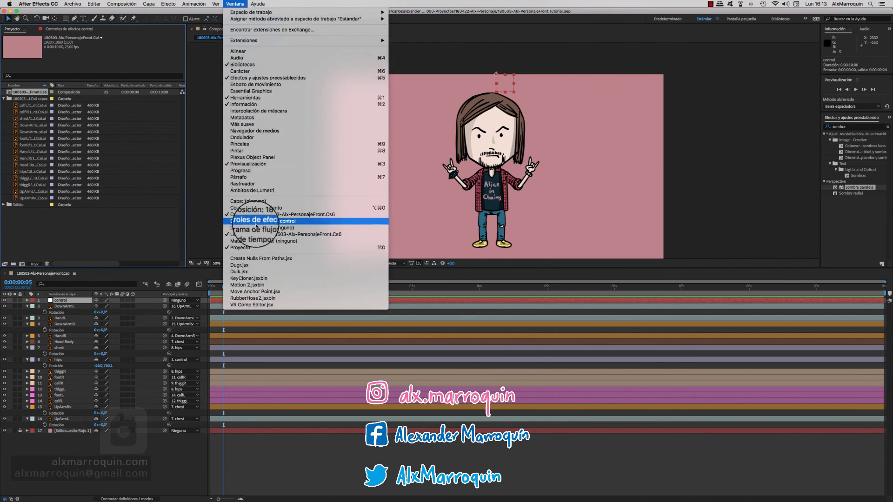
{"action": "left_click", "coordinate": [255, 224]}
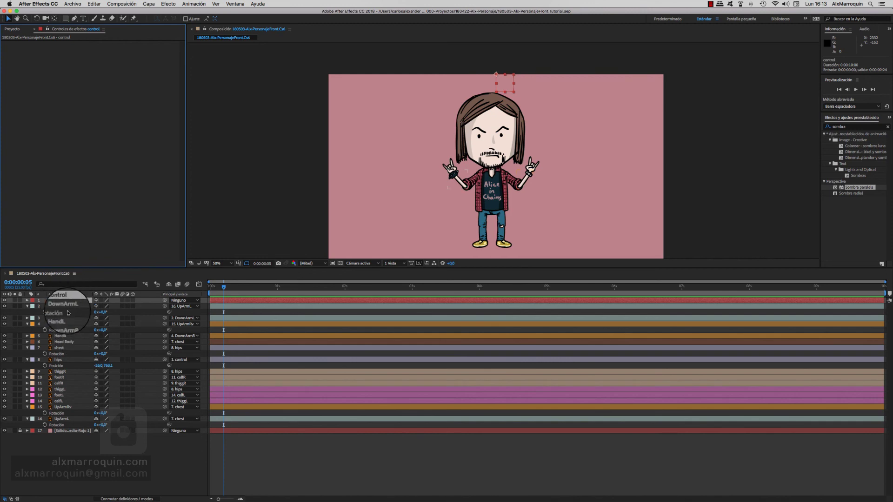
Select rig layers DownArmL through UpArmL and show only their Rotation property, then deselect.
{"action": "left_click", "coordinate": [70, 307]}
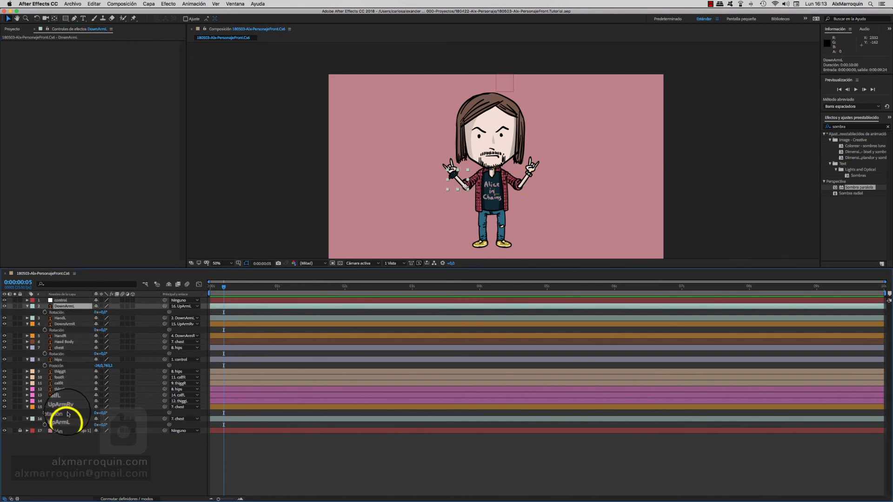
{"action": "left_click", "coordinate": [67, 421], "text": "shift"}
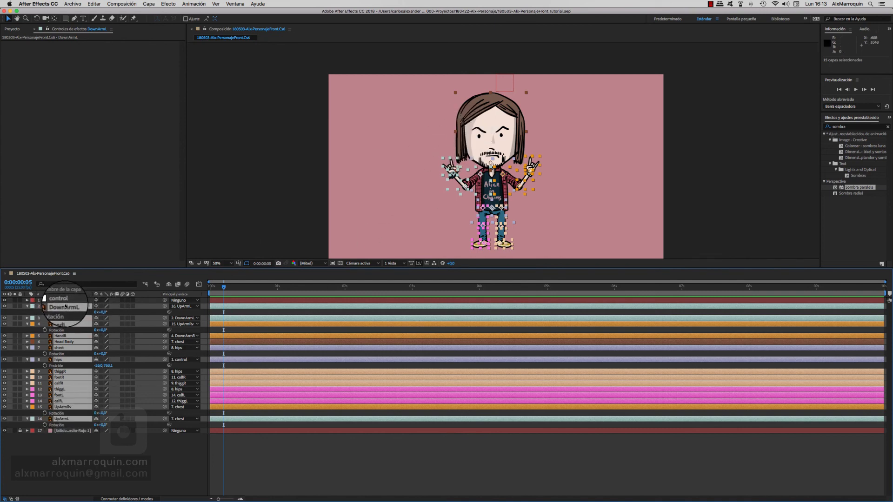
{"action": "key", "text": "u"}
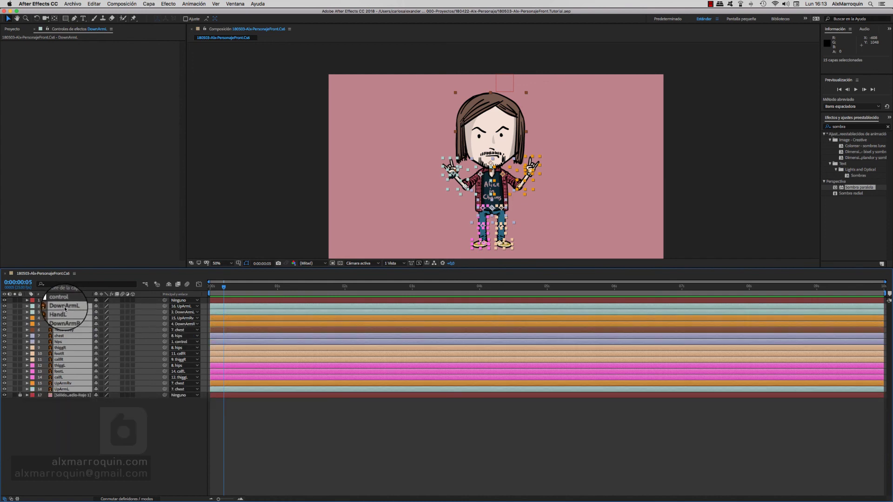
{"action": "key", "text": "r"}
{"action": "left_click", "coordinate": [100, 492]}
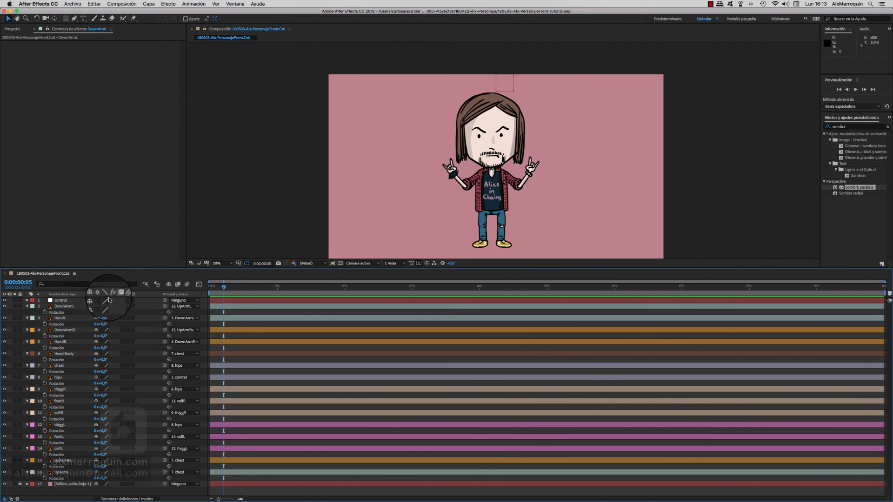
Add Efecto > Control de expresión > Control del deslizador to the control layer.
{"action": "left_click", "coordinate": [65, 300]}
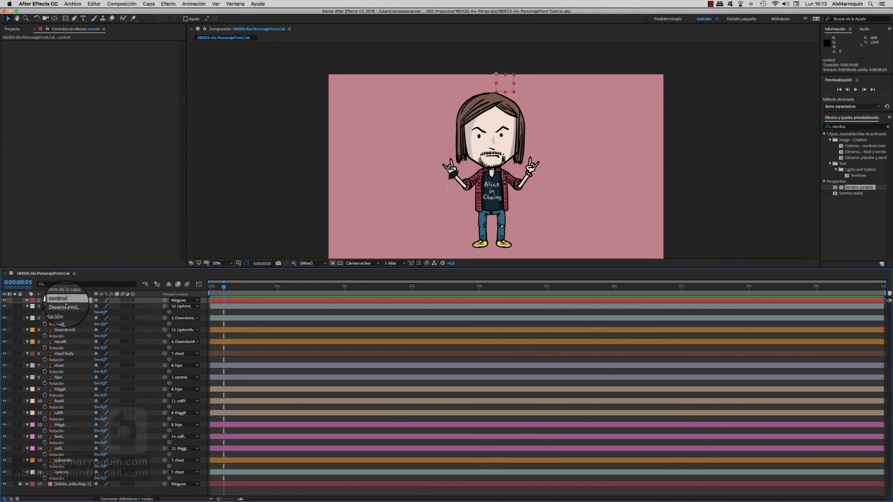
{"action": "right_click", "coordinate": [75, 301]}
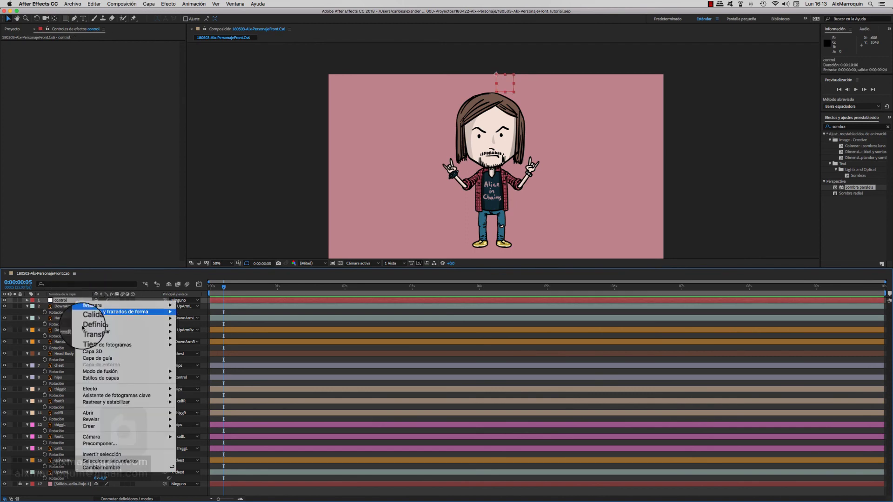
{"action": "mouse_move", "coordinate": [98, 390]}
{"action": "mouse_move", "coordinate": [179, 393]}
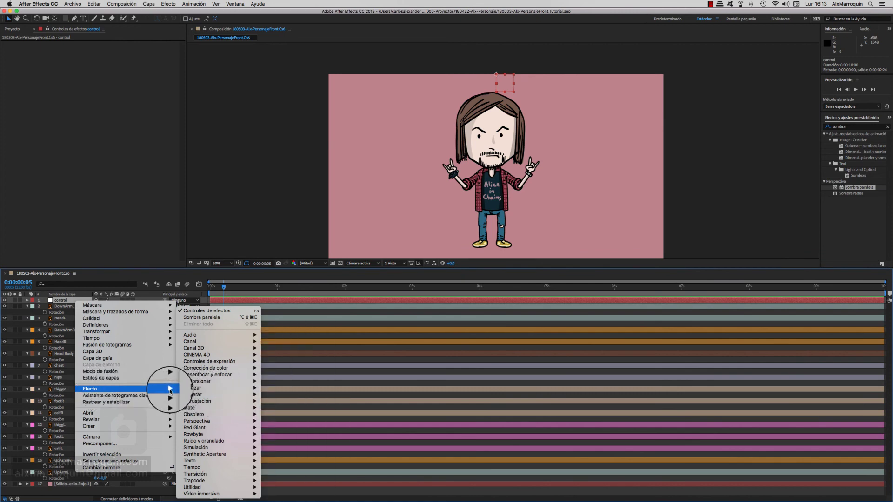
{"action": "mouse_move", "coordinate": [224, 363]}
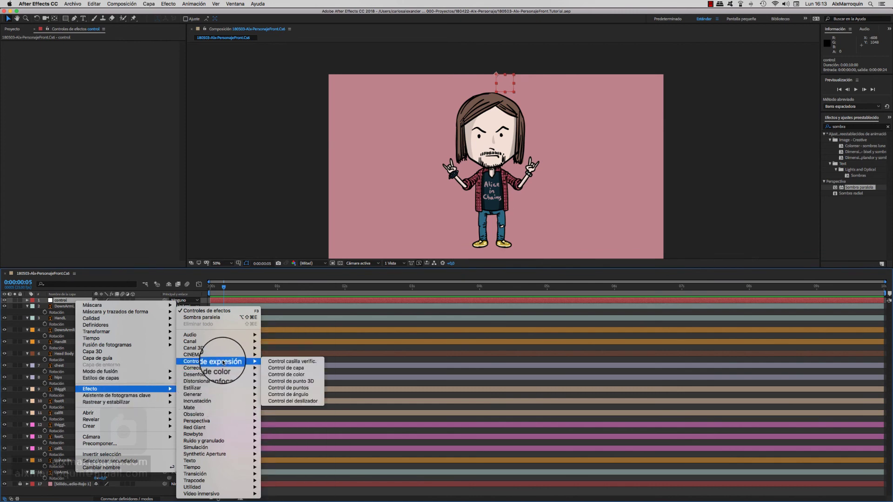
{"action": "left_click", "coordinate": [280, 403]}
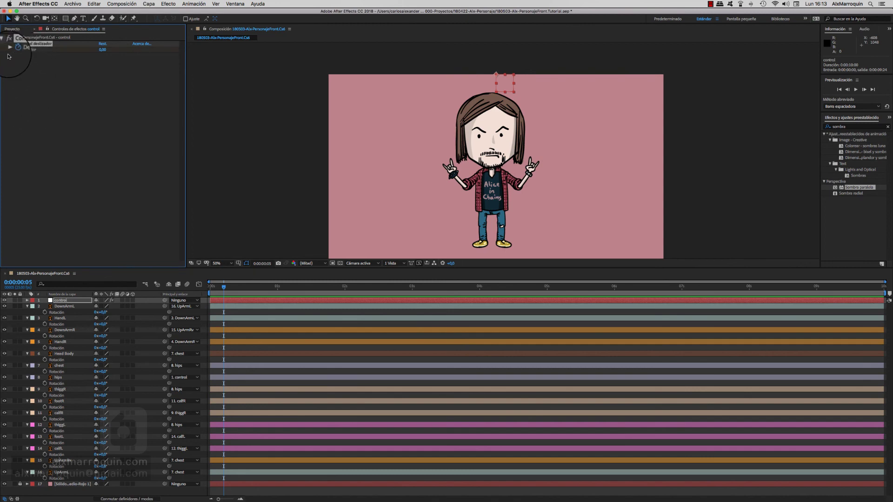
Collapse the control layer's Transformar and expand Efectos to show the slider's Deslizador value.
{"action": "left_click", "coordinate": [15, 49]}
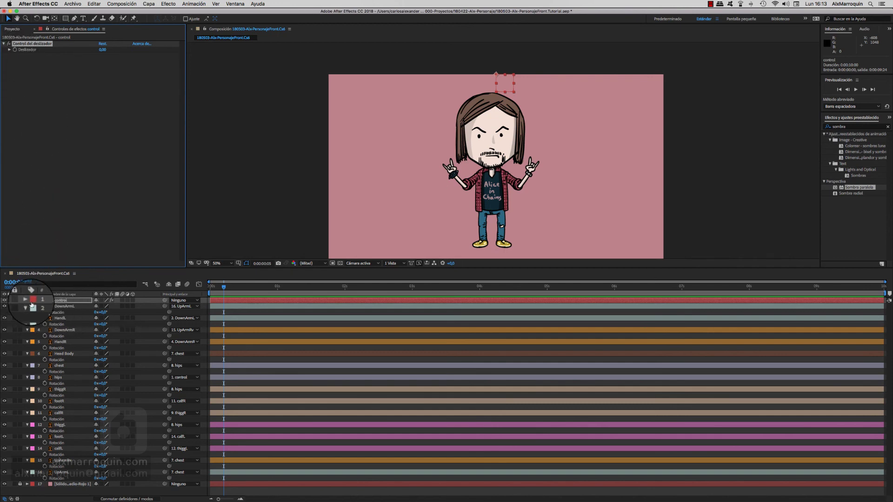
{"action": "left_click", "coordinate": [27, 301]}
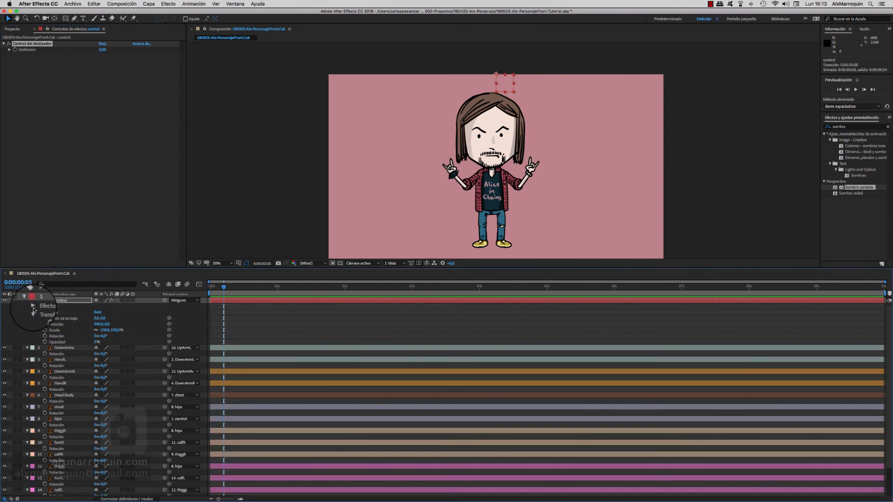
{"action": "left_click", "coordinate": [33, 313]}
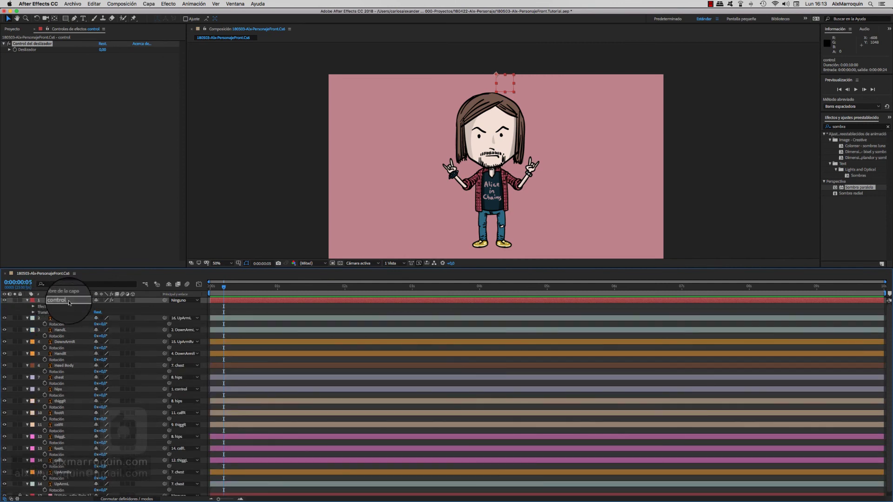
{"action": "left_click", "coordinate": [33, 308]}
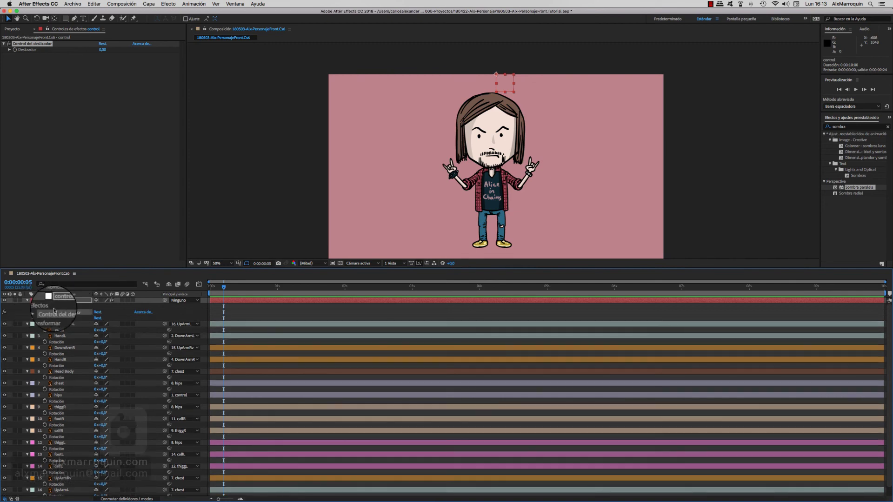
{"action": "left_click", "coordinate": [39, 312]}
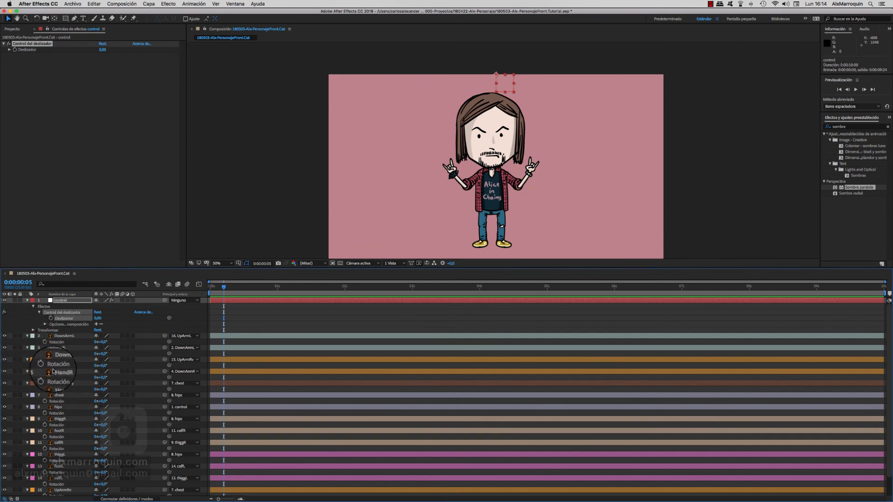
Select the UpArmRv layer, then select all layers.
{"action": "left_click", "coordinate": [57, 490]}
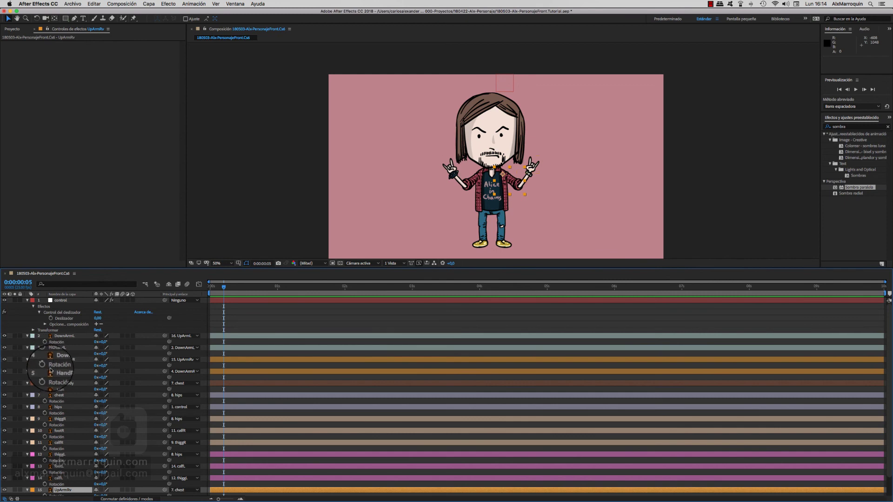
{"action": "scroll", "coordinate": [78, 465], "scroll_direction": "down", "scroll_amount": 3}
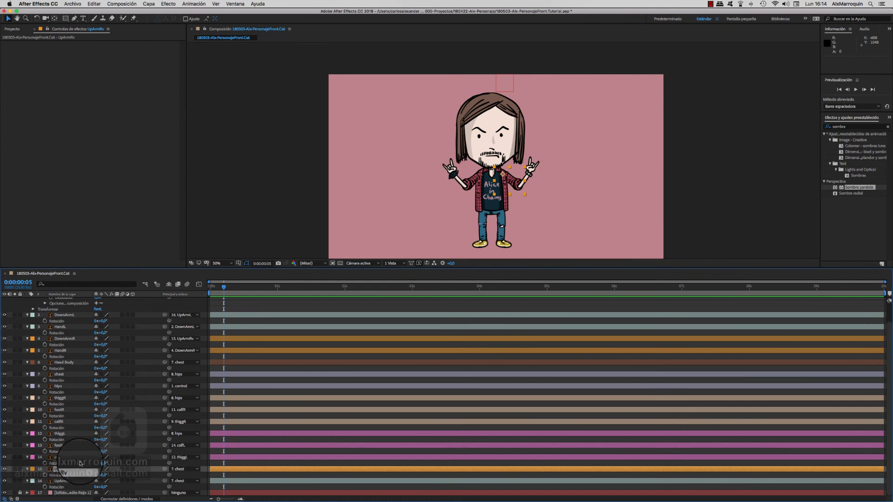
{"action": "key", "text": "ctrl+a"}
Collapse all layer properties and switch Shy on for every layer.
{"action": "scroll", "coordinate": [47, 313], "scroll_direction": "up", "scroll_amount": 3}
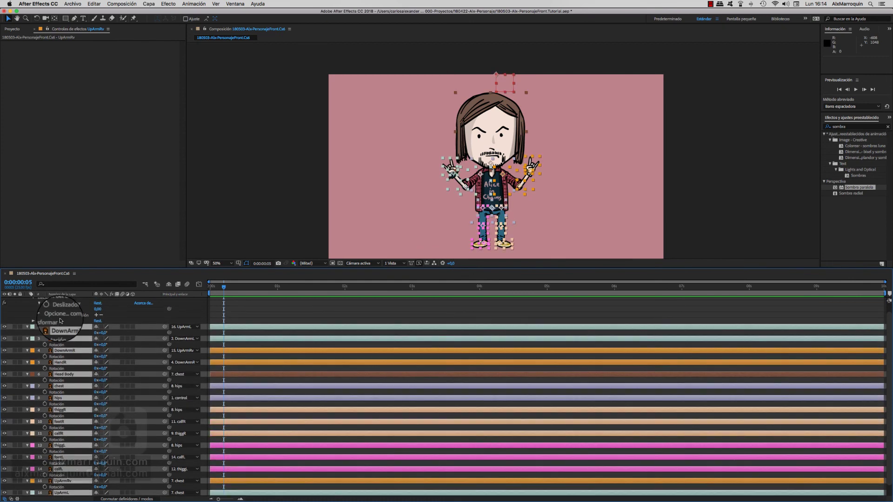
{"action": "key", "text": "ctrl+grave"}
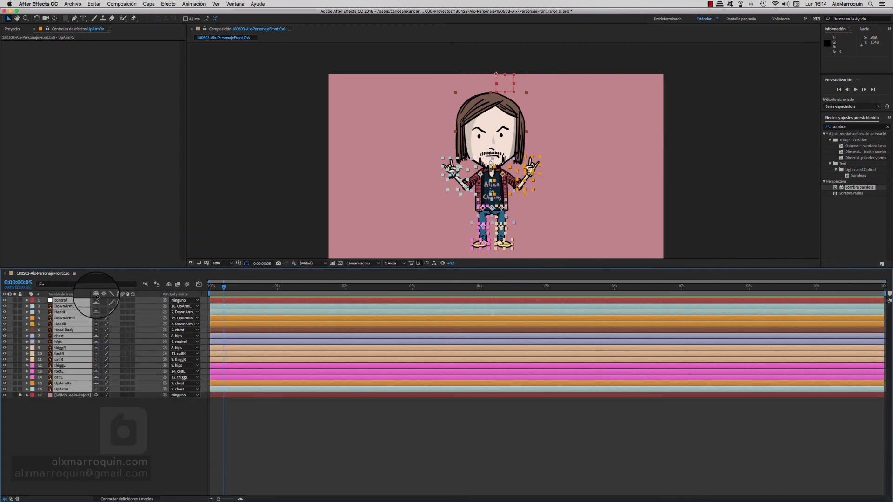
{"action": "left_click_drag", "start_coordinate": [96, 303], "coordinate": [97, 398]}
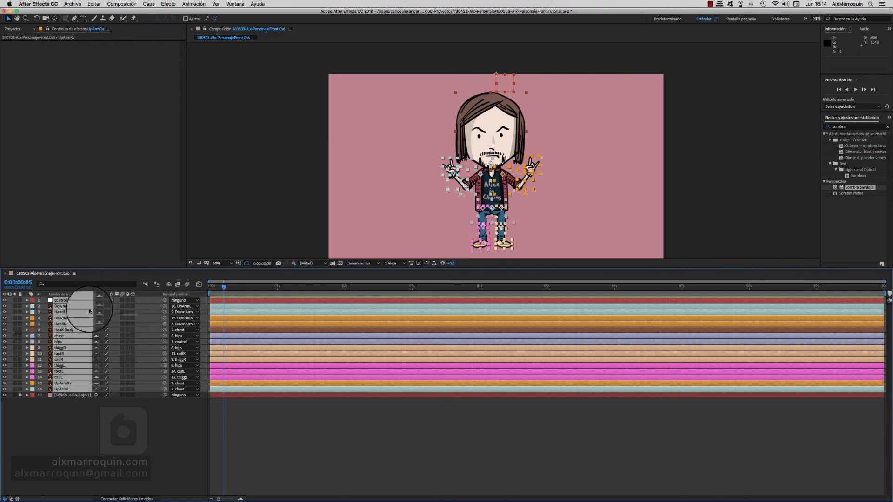
{"action": "left_click", "coordinate": [83, 421]}
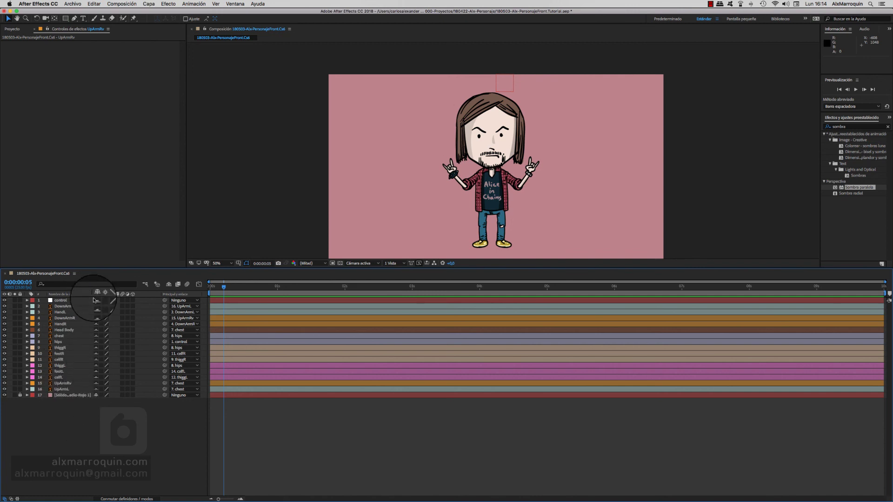
Turn Shy back off for control, the background solid, HandR and UpArmRv.
{"action": "left_click", "coordinate": [96, 302]}
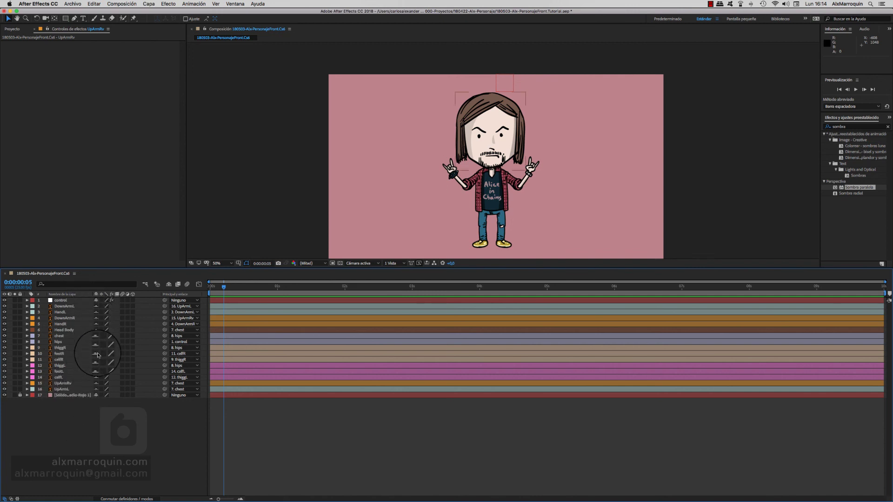
{"action": "left_click", "coordinate": [96, 394]}
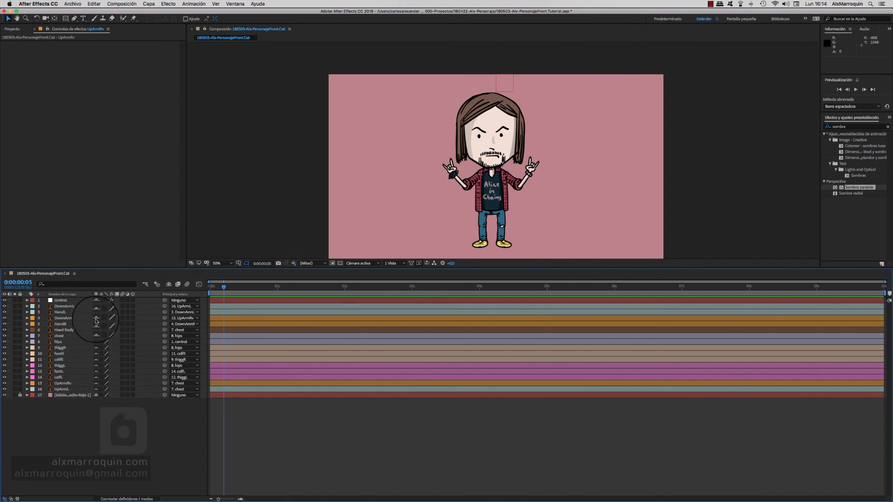
{"action": "left_click", "coordinate": [96, 325]}
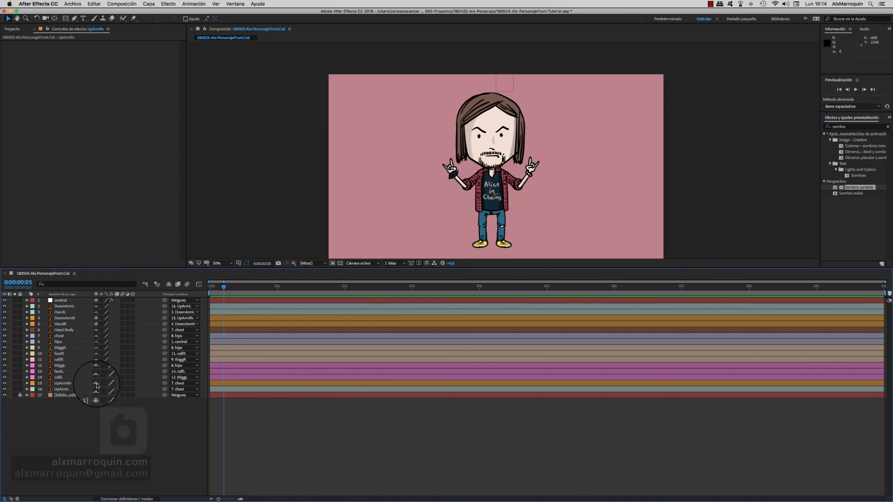
{"action": "left_click", "coordinate": [96, 383]}
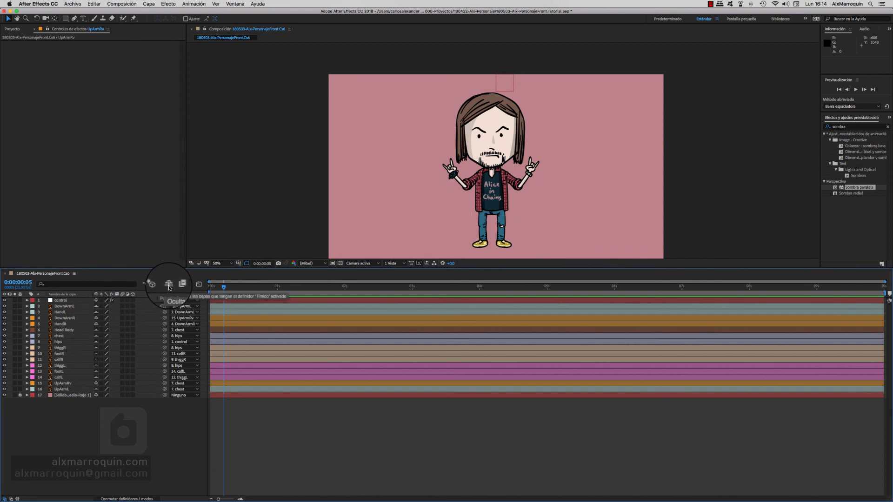
Hide shy layers, fix HandR's Shy switch, and re-toggle Hide Shy Layers.
{"action": "left_click", "coordinate": [169, 283]}
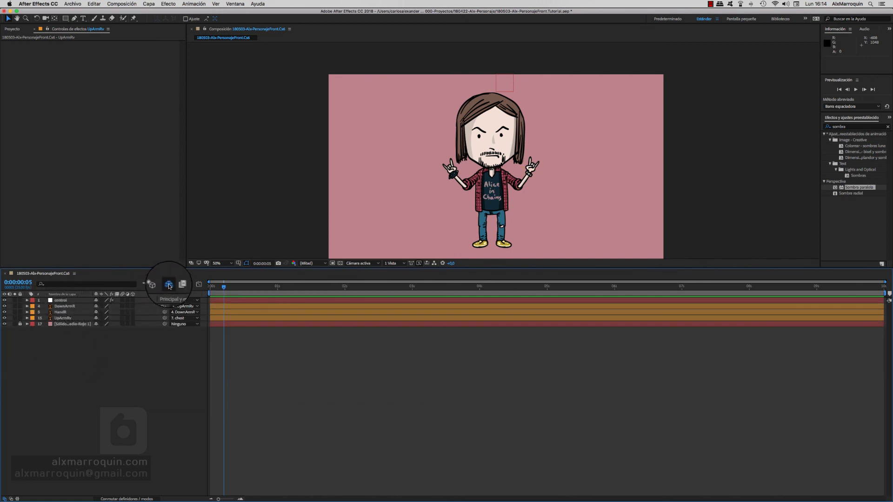
{"action": "left_click", "coordinate": [96, 312]}
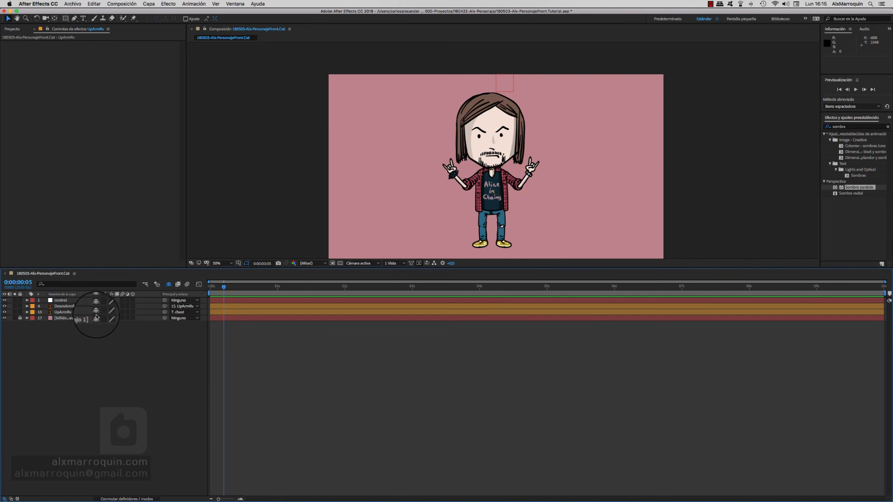
{"action": "left_click", "coordinate": [169, 284]}
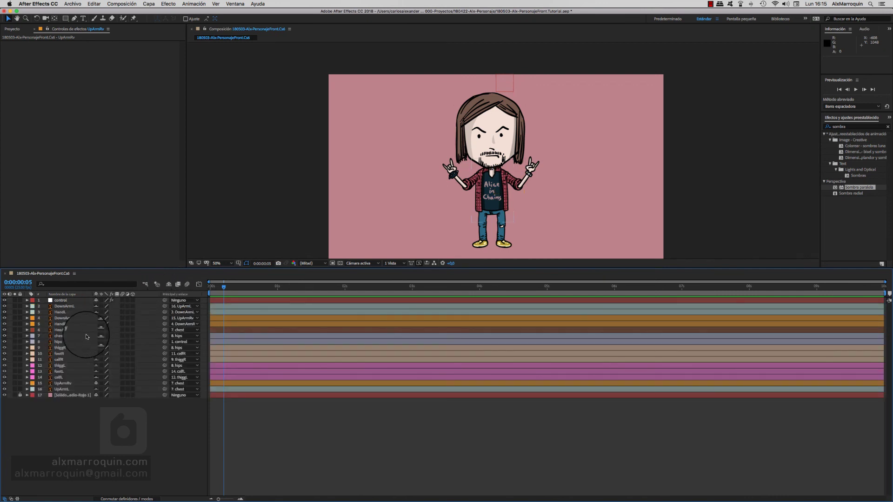
{"action": "left_click", "coordinate": [169, 284]}
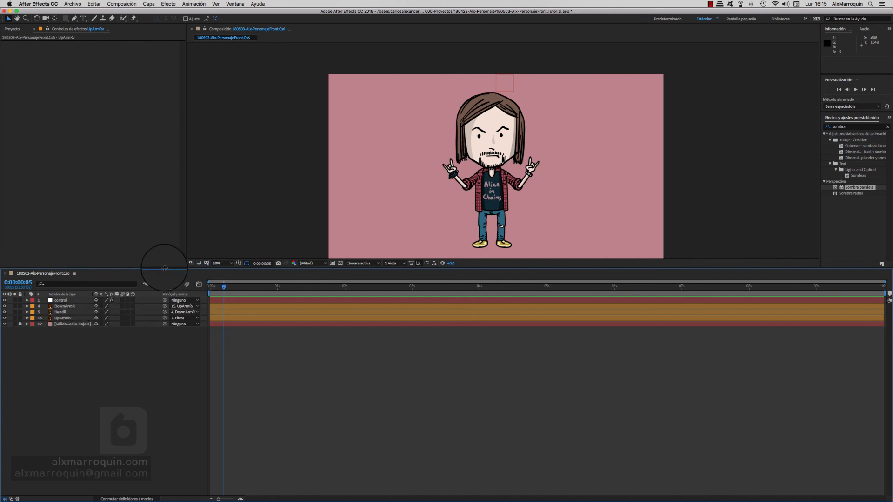
Enlarge the viewer, show UpArmRv's Rotation with R, then select the control layer.
{"action": "left_click_drag", "start_coordinate": [164, 268], "coordinate": [156, 306]}
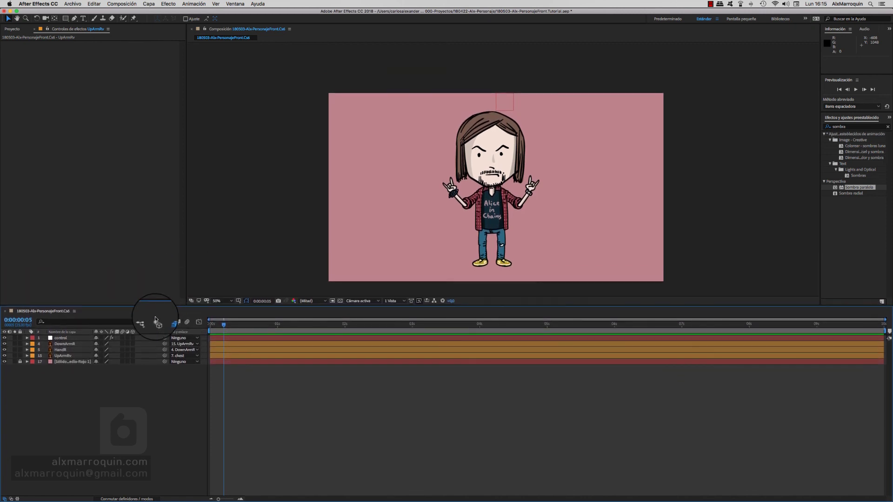
{"action": "left_click", "coordinate": [63, 344]}
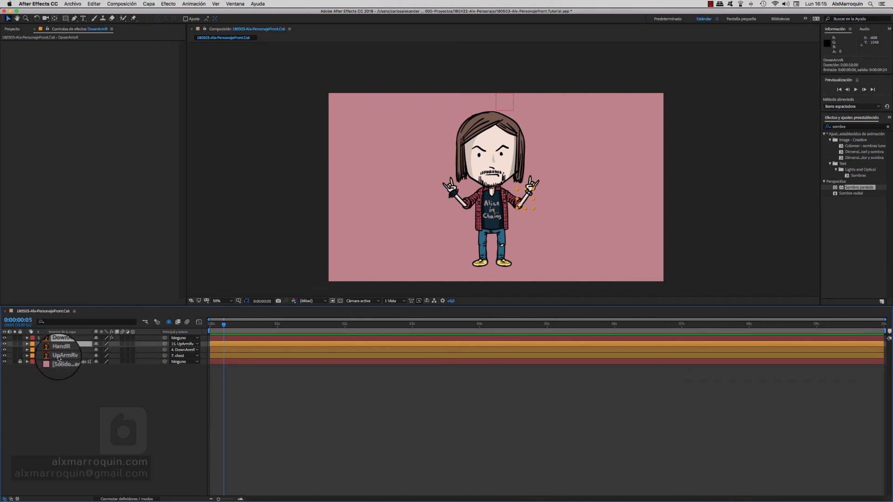
{"action": "left_click", "coordinate": [59, 356]}
{"action": "key", "text": "r"}
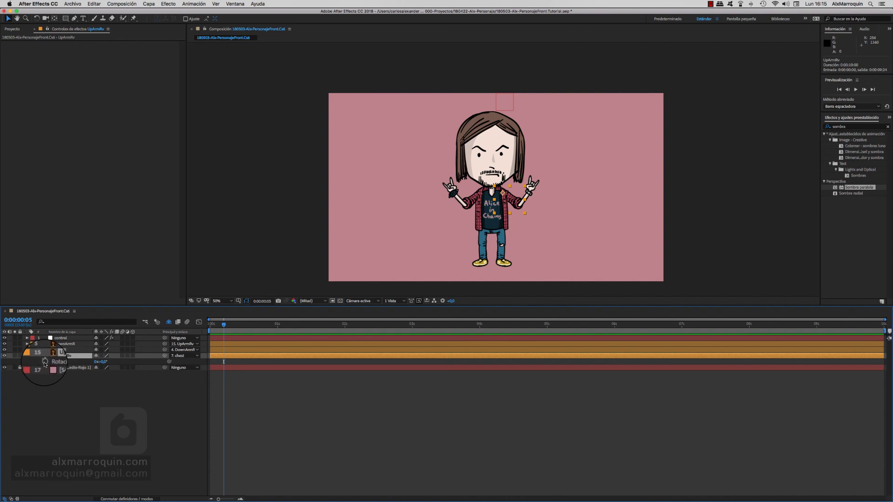
{"action": "left_click", "coordinate": [64, 340]}
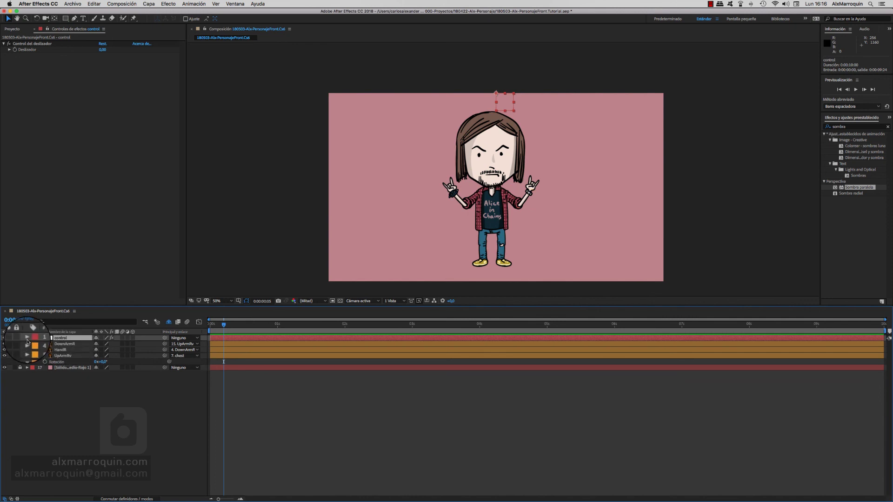
Expose the control layer's Control del deslizador > Deslizador in the timeline with E, keeping its name.
{"action": "key", "text": "e"}
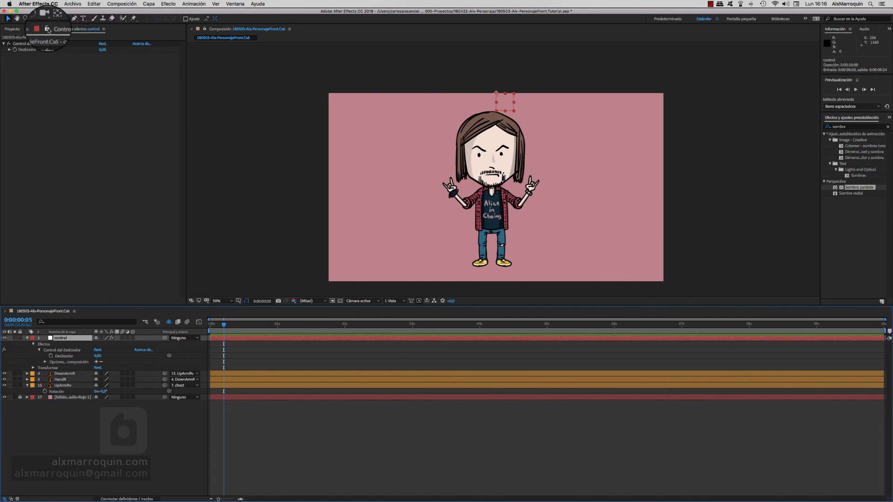
{"action": "left_click", "coordinate": [53, 37]}
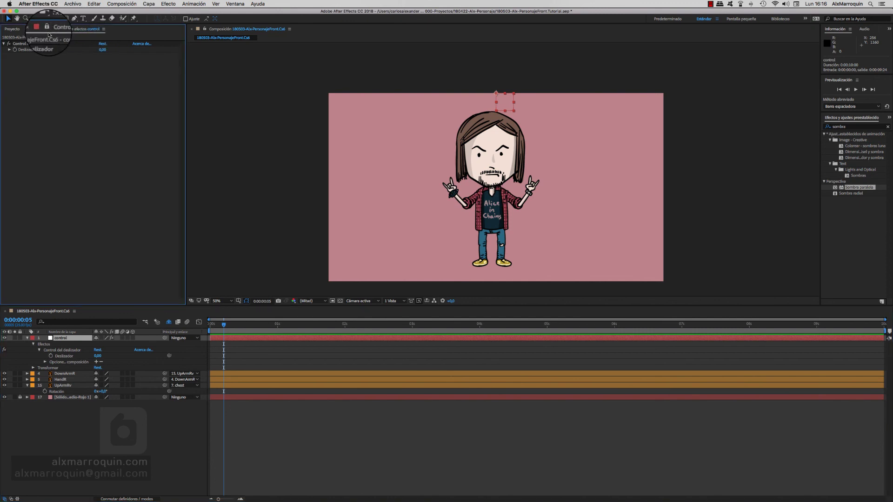
{"action": "left_click", "coordinate": [63, 374]}
{"action": "left_click", "coordinate": [60, 380]}
{"action": "left_click", "coordinate": [63, 385]}
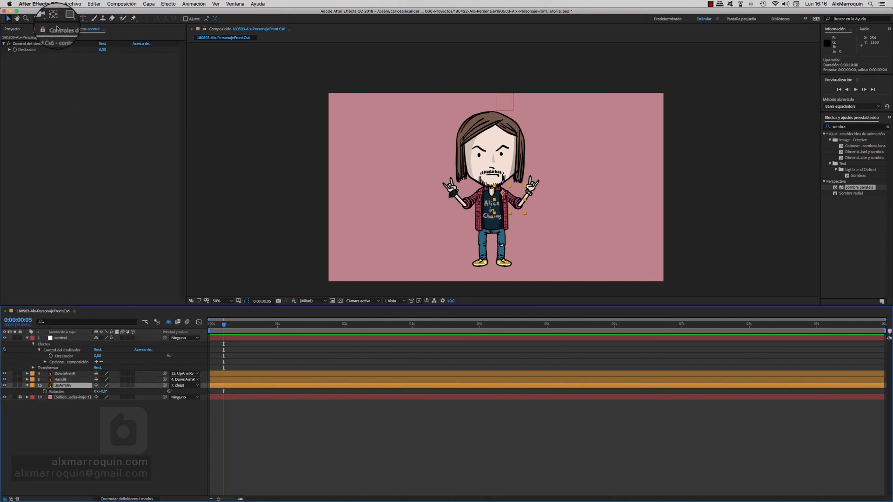
{"action": "left_click", "coordinate": [63, 338]}
{"action": "key", "text": "Return"}
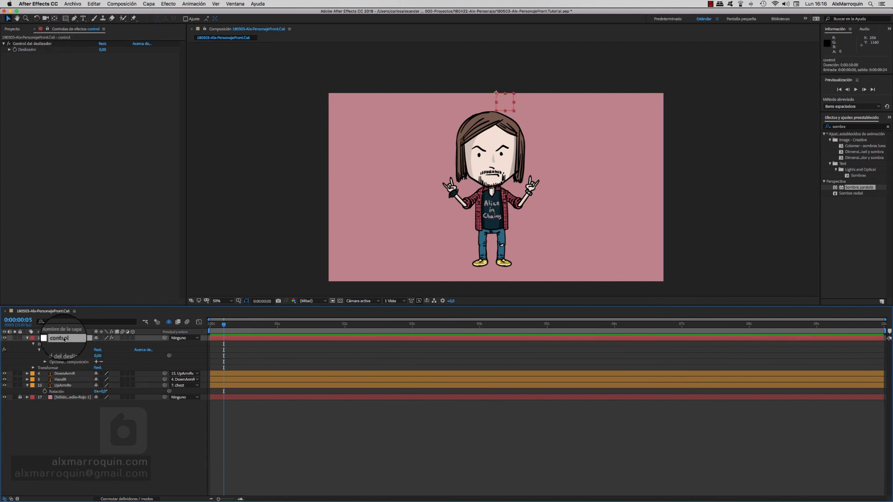
{"action": "key", "text": "Return"}
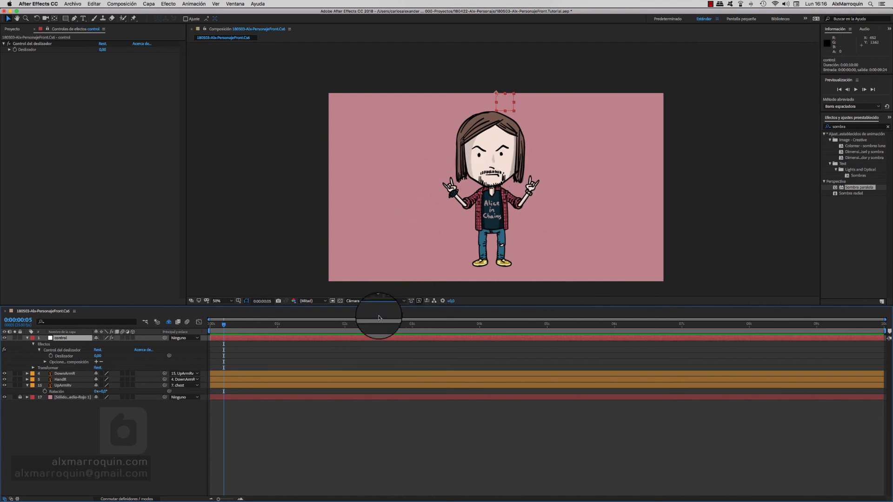
Twirl open Deslizador, scrub it up to 140,97, then reset it to 0.
{"action": "left_click", "coordinate": [10, 51]}
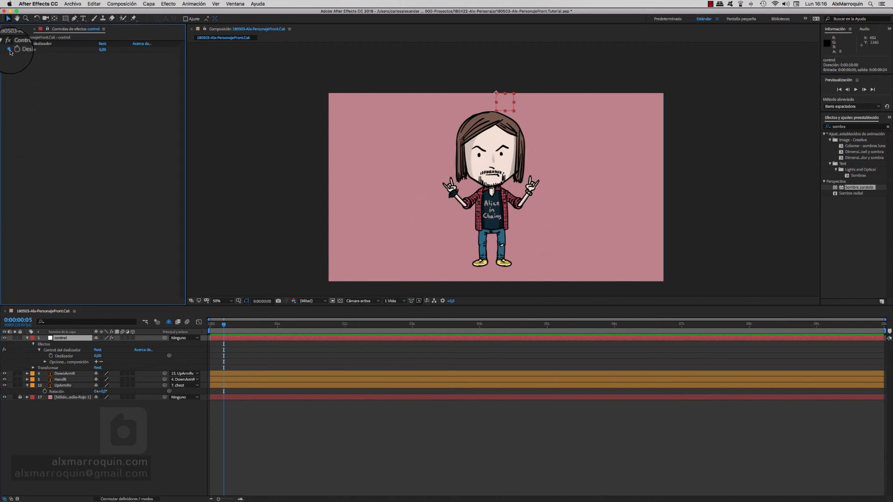
{"action": "left_click", "coordinate": [9, 49]}
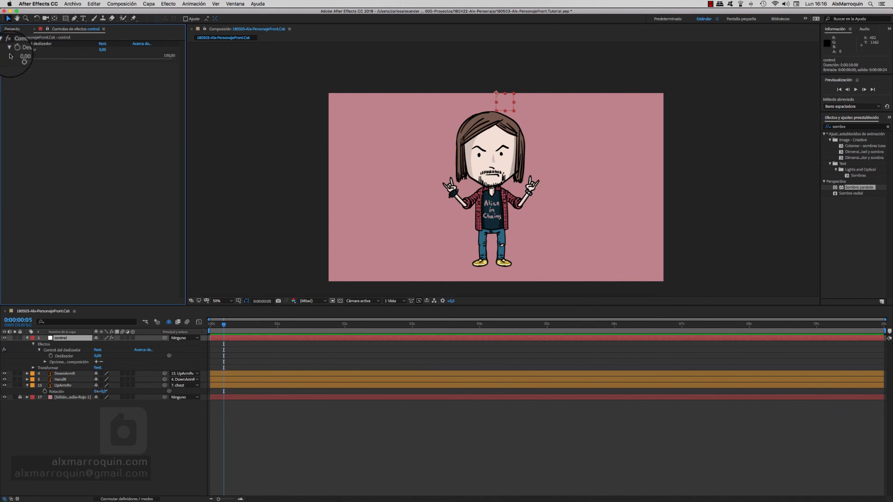
{"action": "mouse_move", "coordinate": [21, 57]}
{"action": "left_mouse_down"}
{"action": "mouse_move", "coordinate": [118, 65]}
{"action": "mouse_move", "coordinate": [14, 59]}
{"action": "mouse_move", "coordinate": [100, 60]}
{"action": "left_mouse_up"}
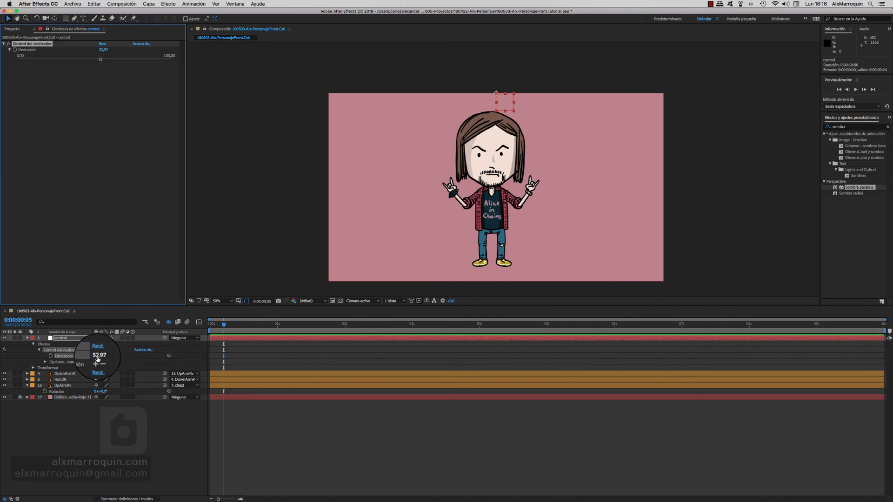
{"action": "left_click_drag", "start_coordinate": [98, 356], "coordinate": [124, 353]}
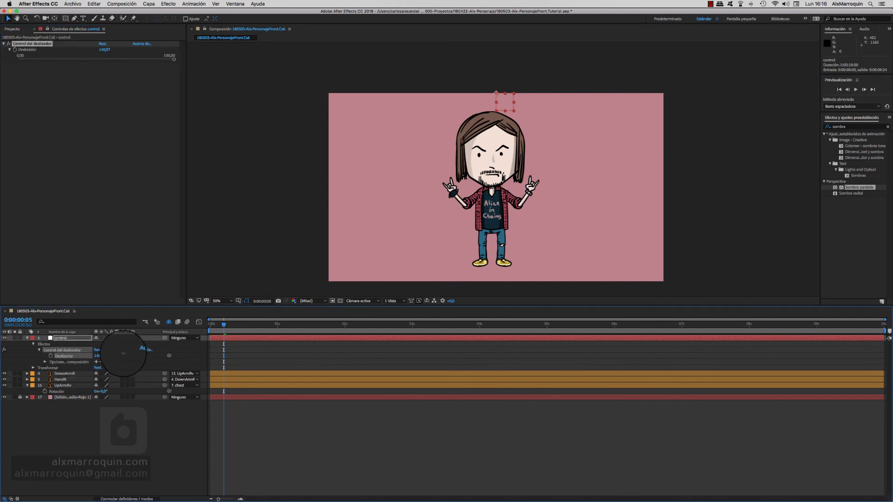
{"action": "left_click", "coordinate": [19, 59]}
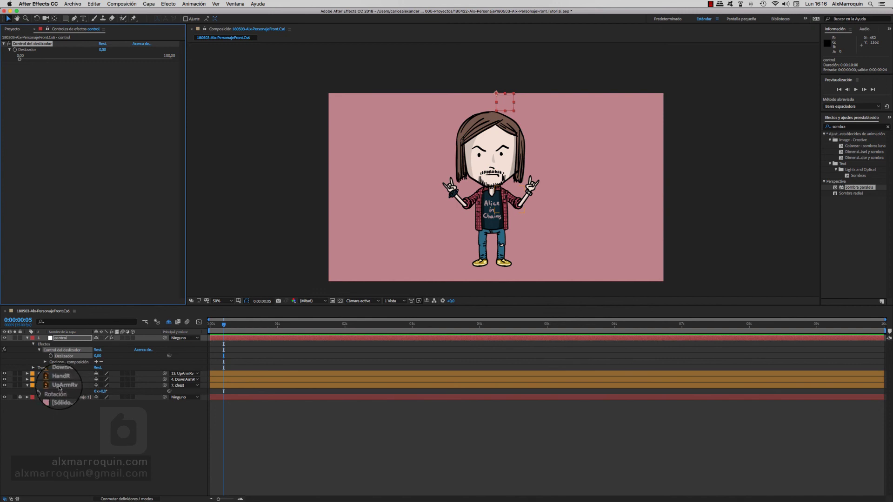
Select UpArmRv and enable an expression on its Rotation.
{"action": "left_click", "coordinate": [63, 386]}
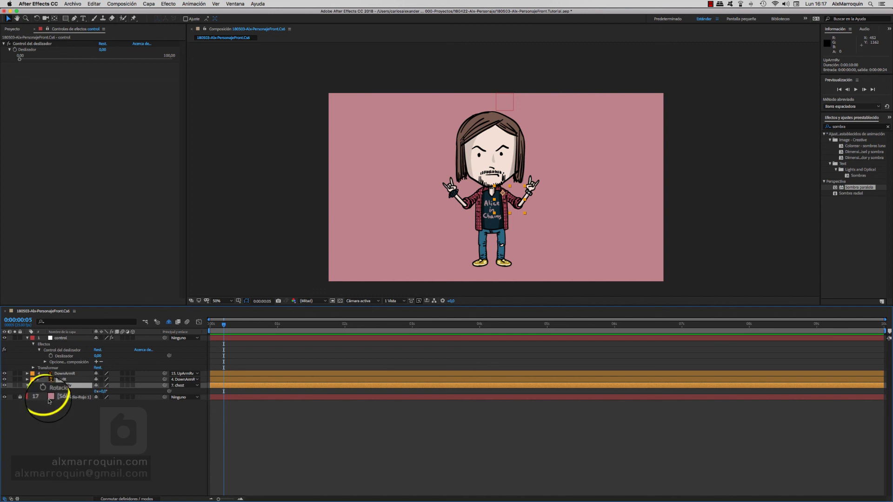
{"action": "left_click", "coordinate": [44, 391], "text": "alt"}
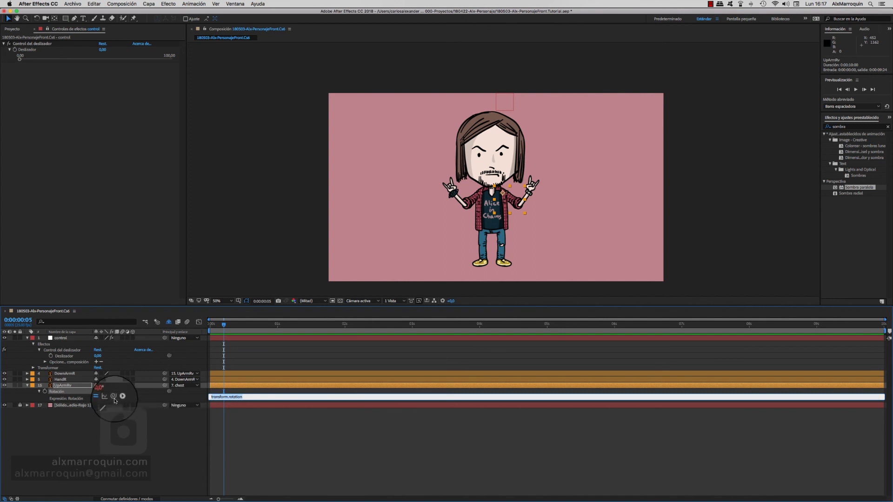
Pick-whip UpArmRv's Rotation expression to the control layer's Deslizador and commit it.
{"action": "mouse_move", "coordinate": [114, 398]}
{"action": "left_mouse_down"}
{"action": "mouse_move", "coordinate": [56, 352]}
{"action": "mouse_move", "coordinate": [117, 398]}
{"action": "left_mouse_up"}
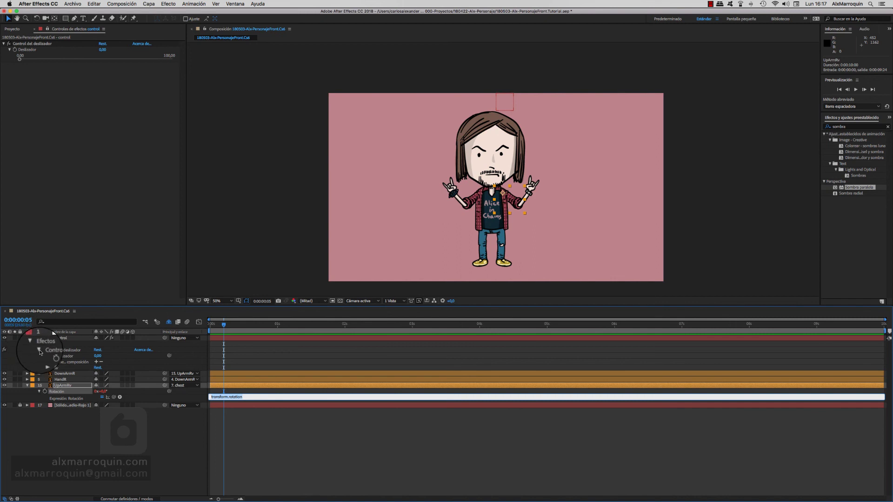
{"action": "left_click", "coordinate": [40, 351]}
{"action": "left_click", "coordinate": [39, 351]}
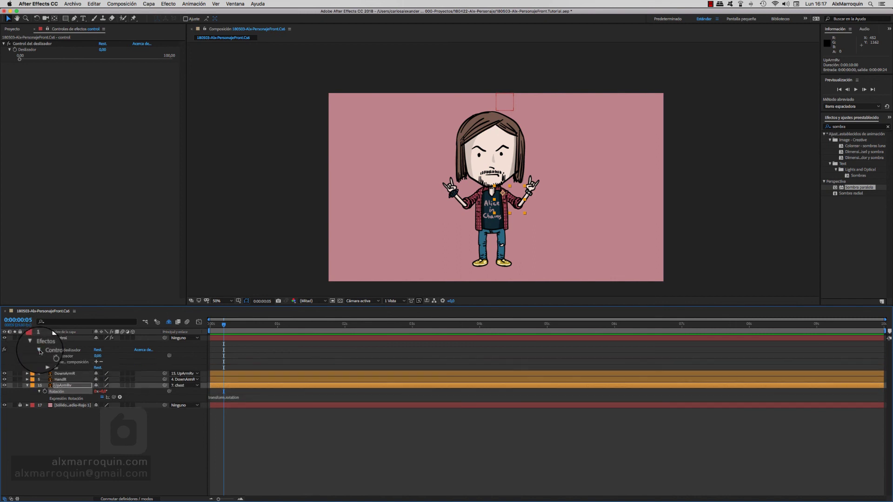
{"action": "left_click", "coordinate": [39, 351]}
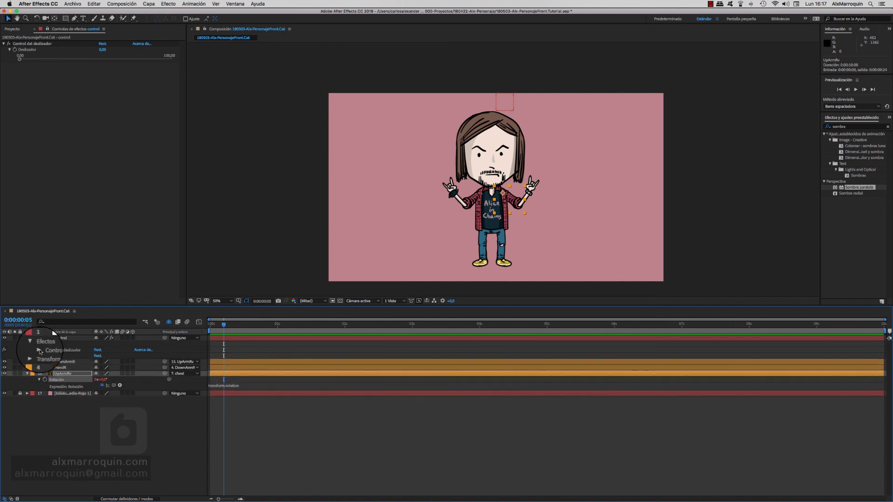
{"action": "left_click", "coordinate": [40, 351]}
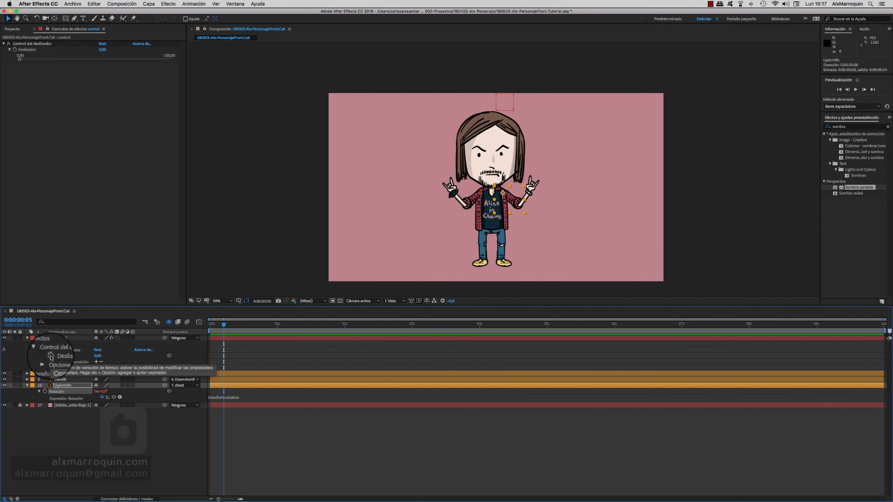
{"action": "left_click_drag", "start_coordinate": [114, 400], "coordinate": [65, 357]}
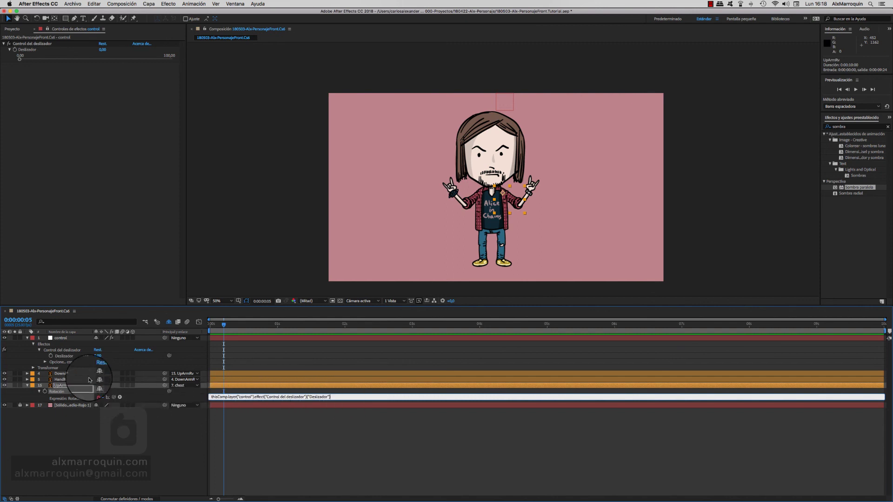
{"action": "left_click", "coordinate": [65, 350]}
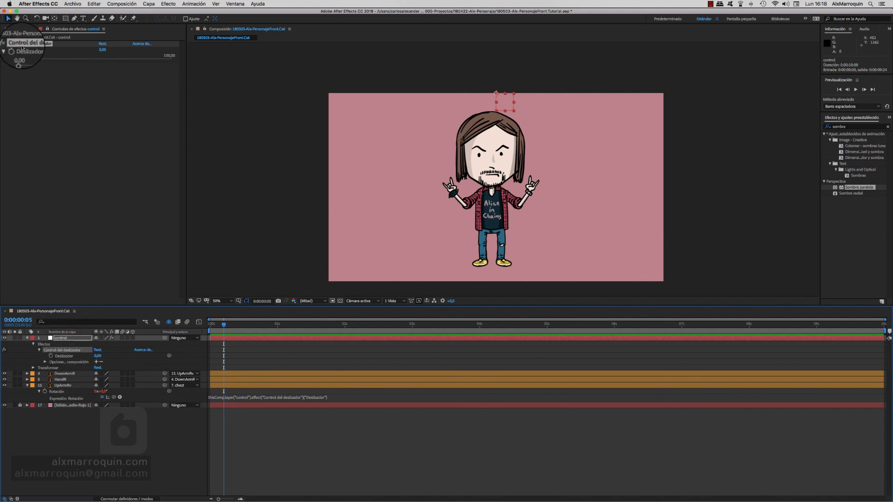
Scrub Deslizador through negative and positive values, swinging the right arm toward the face.
{"action": "mouse_move", "coordinate": [19, 60]}
{"action": "left_mouse_down"}
{"action": "mouse_move", "coordinate": [64, 57]}
{"action": "mouse_move", "coordinate": [10, 60]}
{"action": "left_mouse_up"}
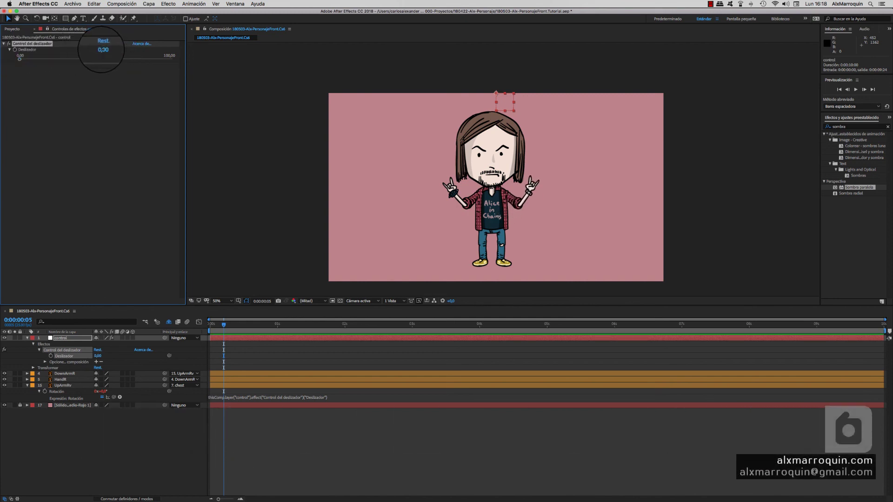
{"action": "mouse_move", "coordinate": [101, 50]}
{"action": "left_mouse_down"}
{"action": "mouse_move", "coordinate": [114, 50]}
{"action": "mouse_move", "coordinate": [104, 50]}
{"action": "left_mouse_up"}
{"action": "left_click", "coordinate": [103, 45]}
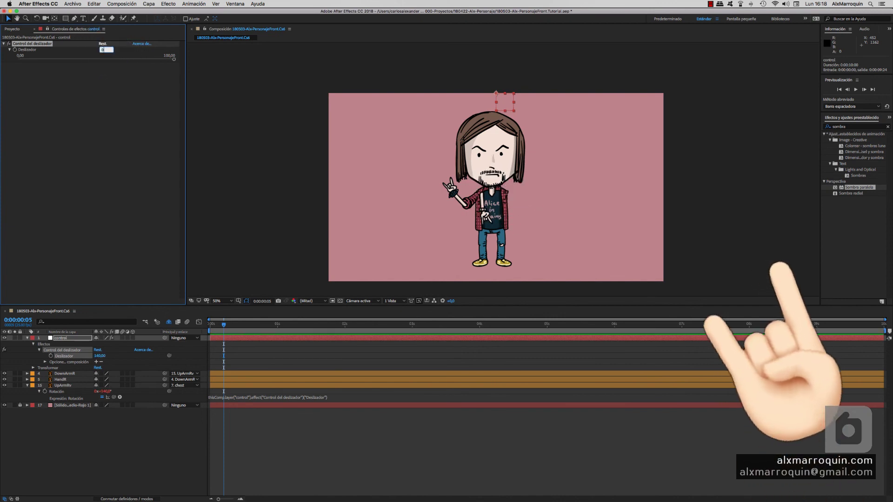
{"action": "left_click_drag", "start_coordinate": [101, 53], "coordinate": [84, 50]}
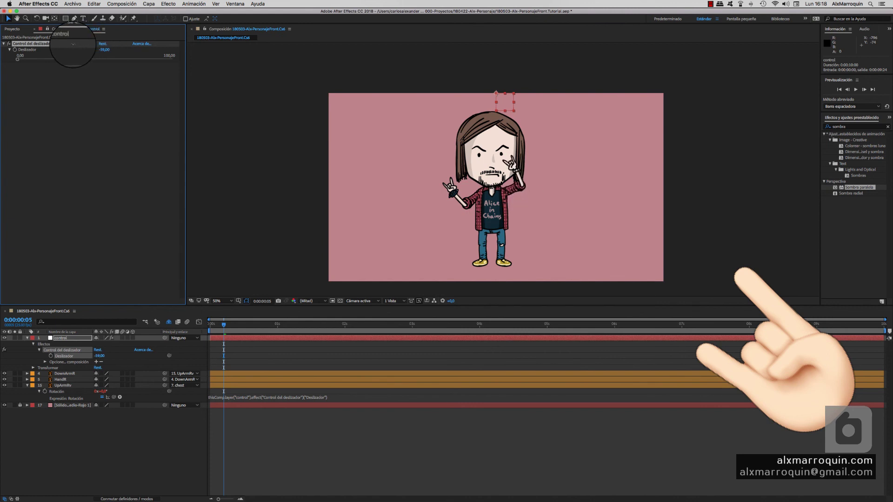
{"action": "left_click_drag", "start_coordinate": [101, 47], "coordinate": [104, 49]}
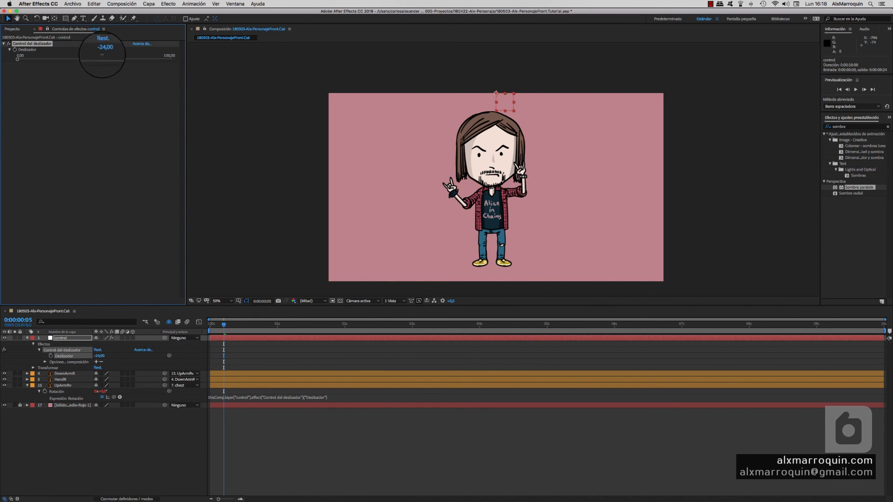
View the composition at 100%, set the slider to -58, then ease the arm back.
{"action": "left_click", "coordinate": [495, 159]}
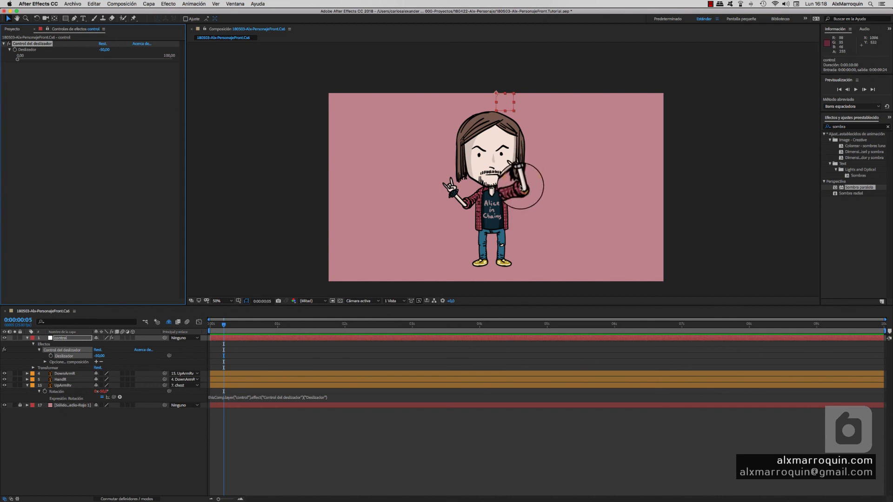
{"action": "left_click", "coordinate": [119, 65]}
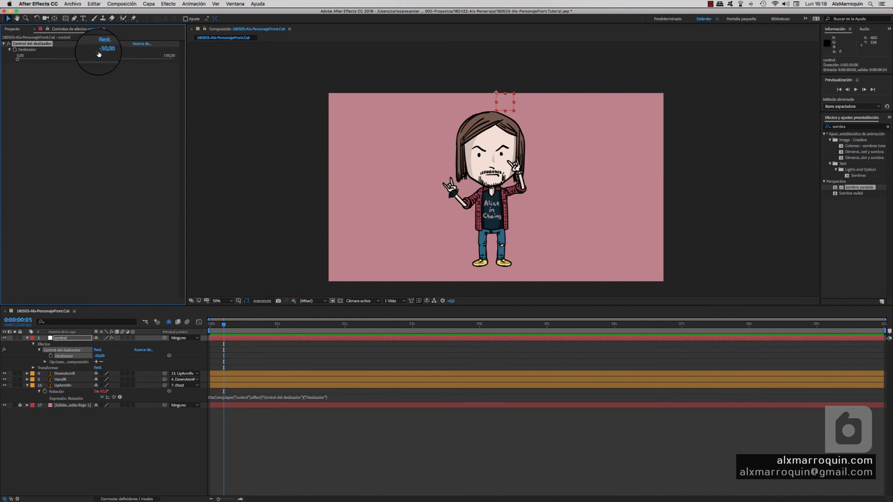
{"action": "left_click_drag", "start_coordinate": [104, 50], "coordinate": [100, 50]}
{"action": "left_click", "coordinate": [188, 175]}
{"action": "key", "text": "period"}
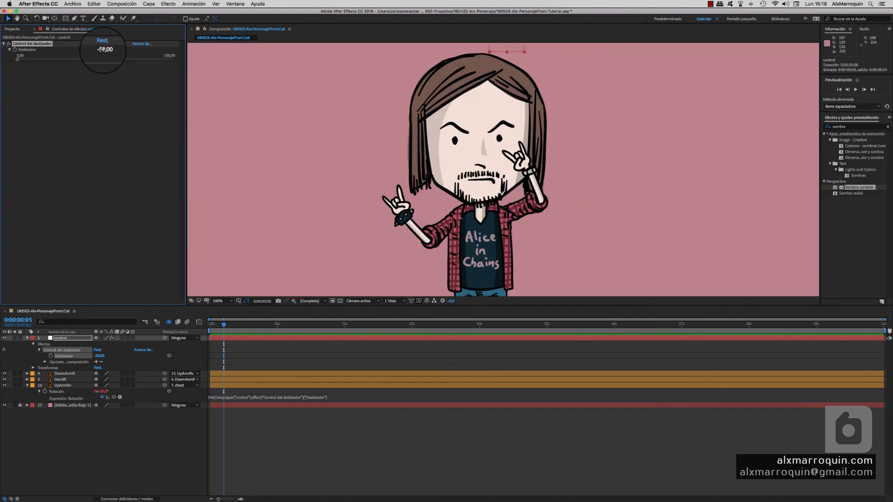
{"action": "left_click_drag", "start_coordinate": [101, 50], "coordinate": [125, 49]}
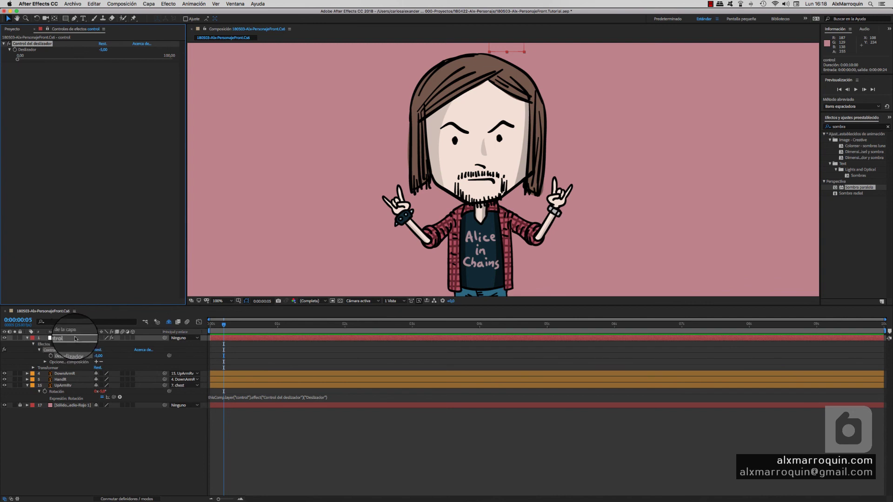
Rename the control layer to controles and select its slider effect's name in Effect Controls.
{"action": "left_click", "coordinate": [72, 338]}
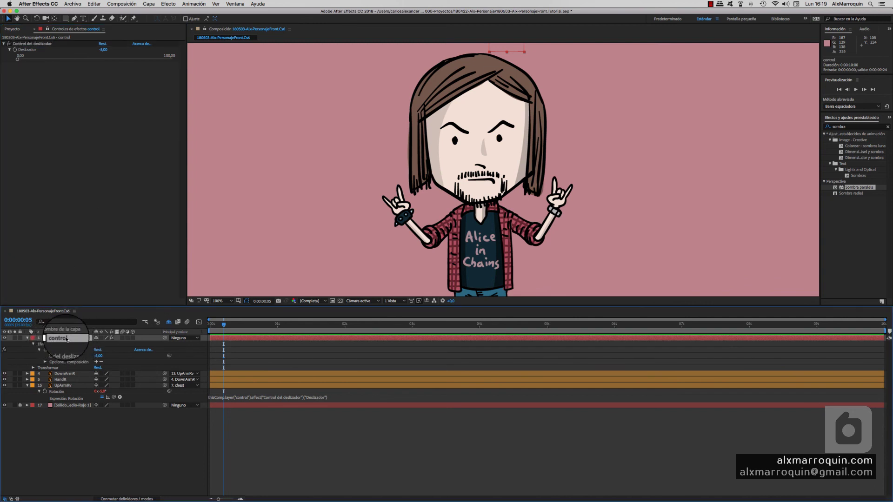
{"action": "left_click_drag", "start_coordinate": [574, 74], "coordinate": [548, 115]}
{"action": "left_click_drag", "start_coordinate": [402, 269], "coordinate": [345, 209]}
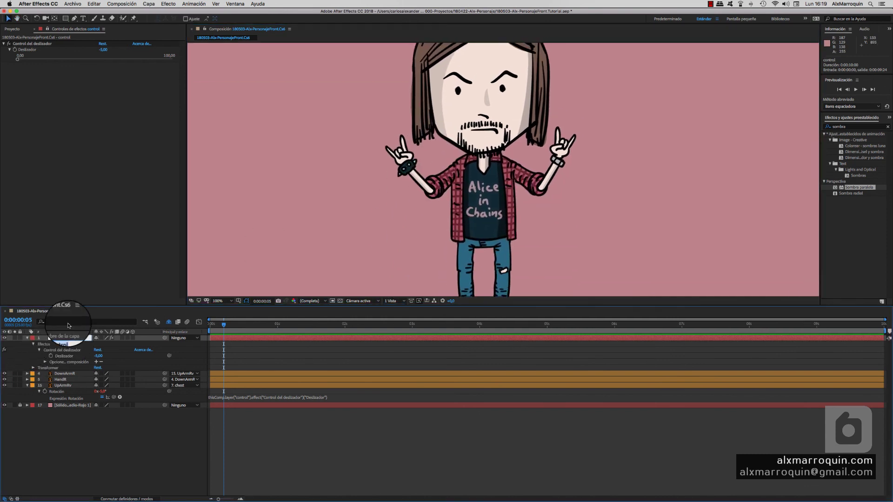
{"action": "type", "text": "control"}
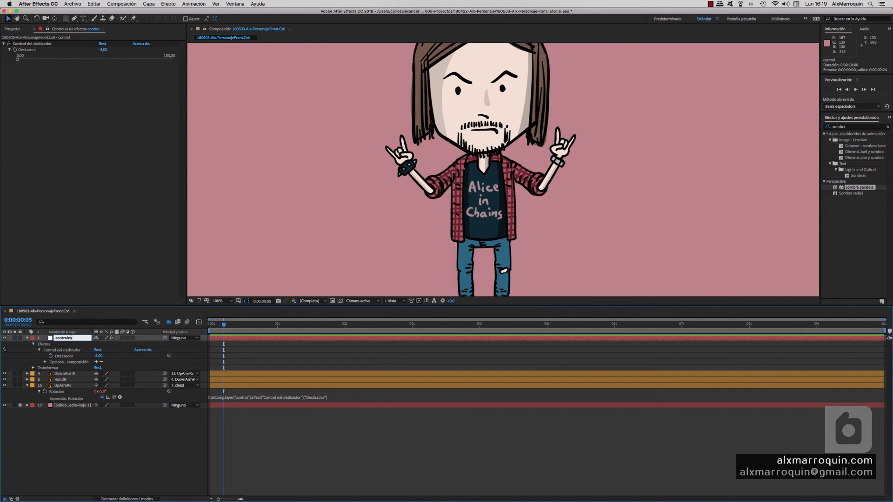
{"action": "key", "text": "Return"}
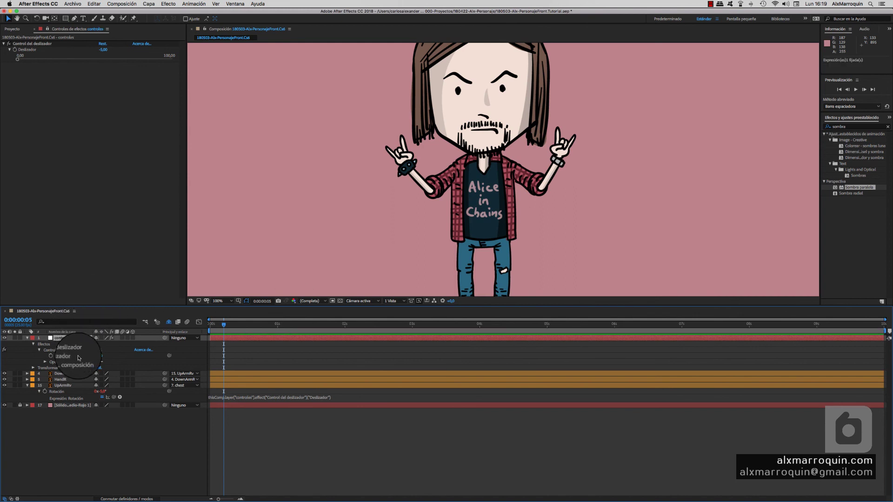
{"action": "left_click", "coordinate": [67, 352]}
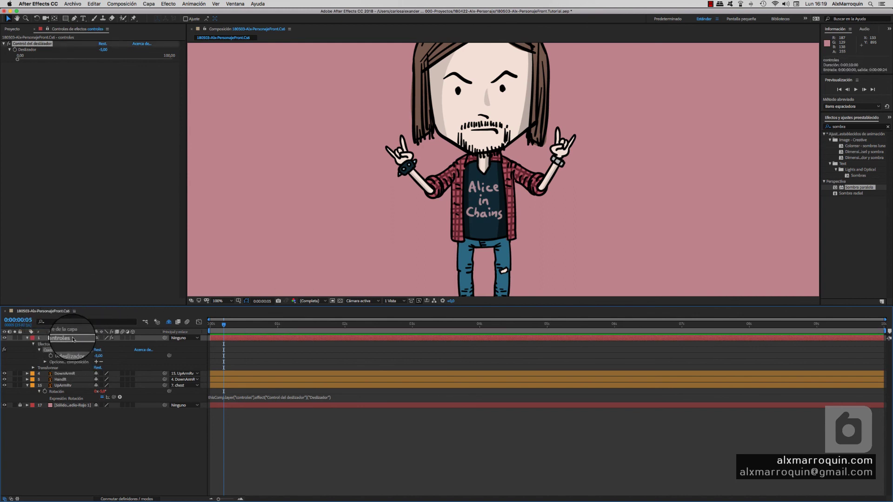
{"action": "left_click", "coordinate": [32, 45]}
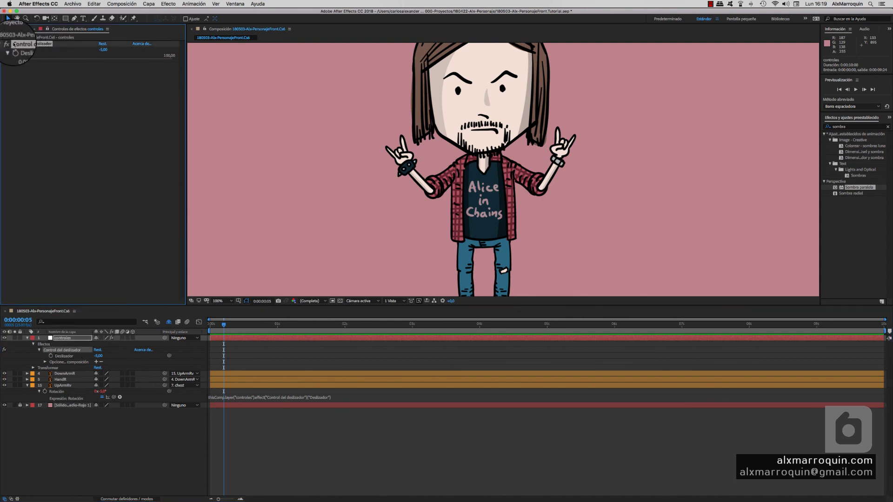
Begin renaming the slider effect by typing 'AnteBr'.
{"action": "type", "text": "A"}
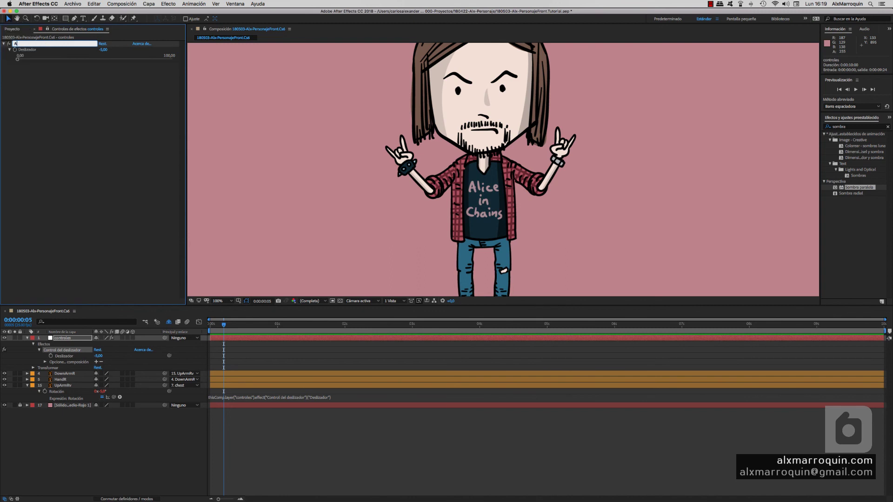
{"action": "type", "text": "nteBraDer"}
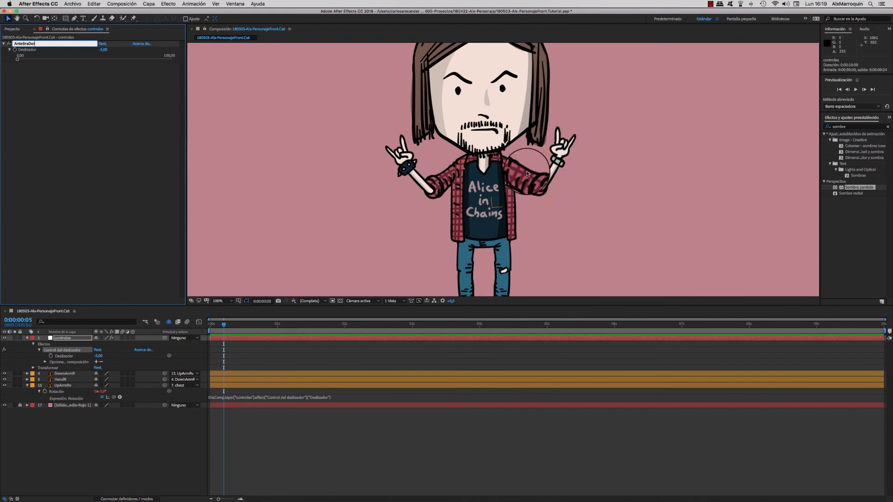
Scrub the AnteBraDer slider through 0, 9 and -30 to test the forearm swing, leaving it at 10.
{"action": "left_click_drag", "start_coordinate": [224, 325], "coordinate": [236, 324]}
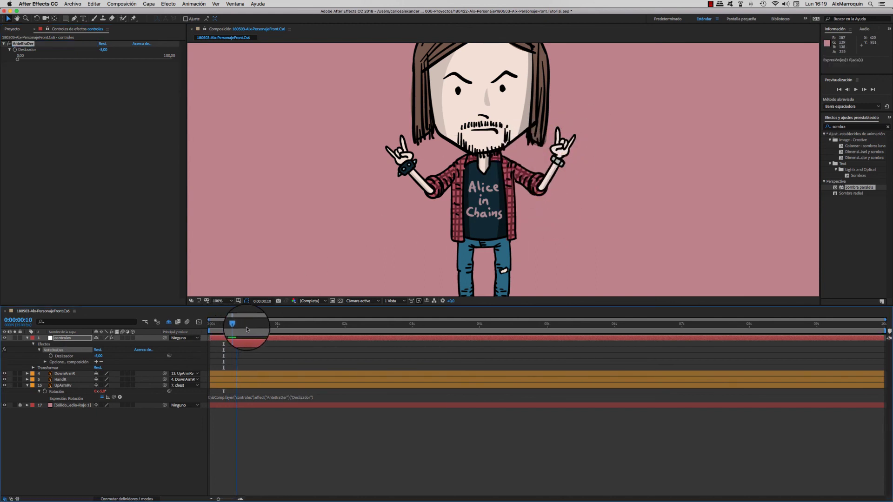
{"action": "key", "text": "space"}
{"action": "left_click_drag", "start_coordinate": [16, 57], "coordinate": [14, 60]}
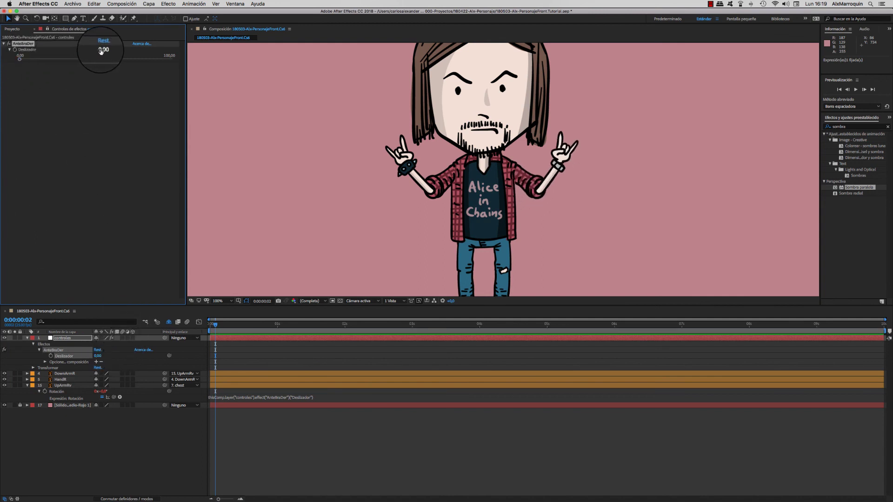
{"action": "left_click_drag", "start_coordinate": [102, 49], "coordinate": [109, 51]}
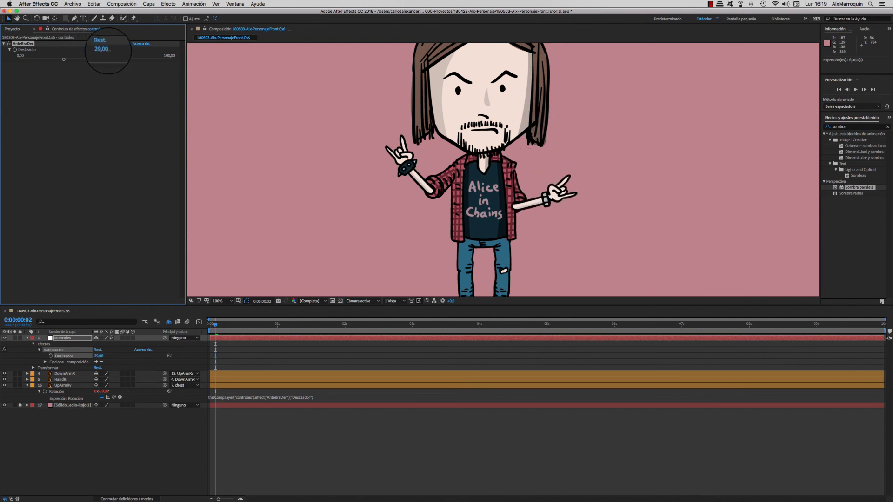
{"action": "left_click_drag", "start_coordinate": [109, 51], "coordinate": [91, 50]}
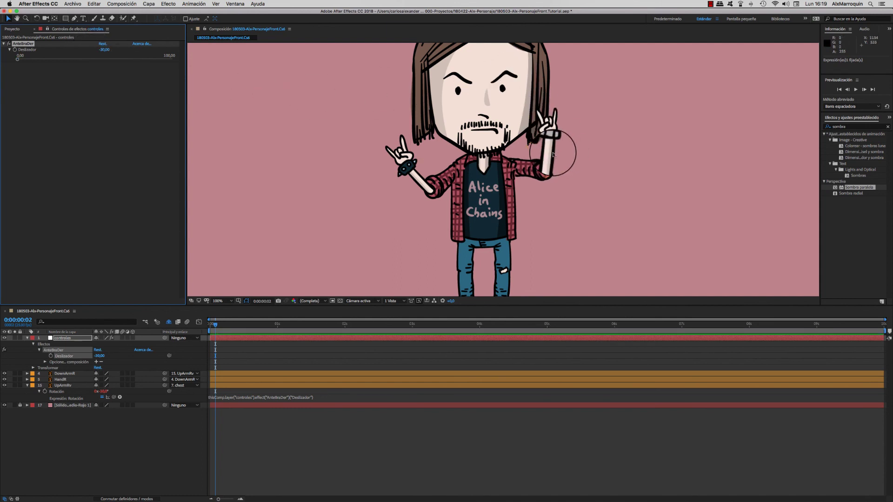
{"action": "left_click_drag", "start_coordinate": [553, 155], "coordinate": [553, 125]}
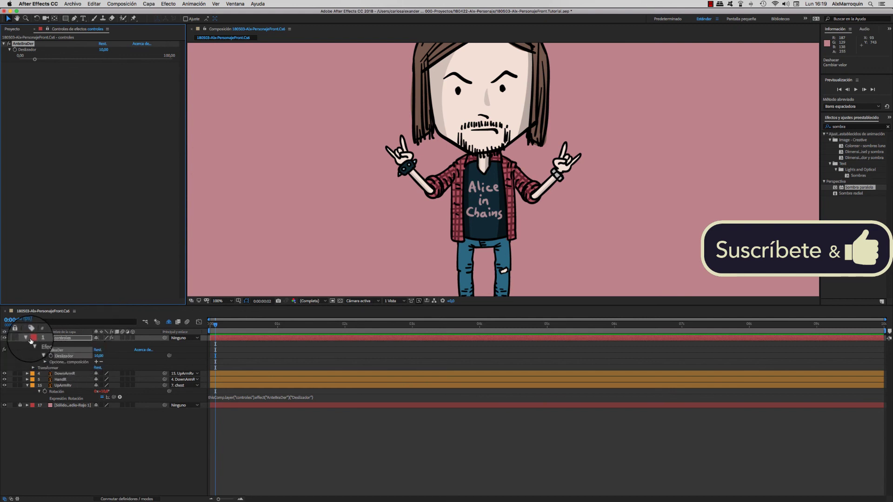
Add a Slider Control effect to the controles layer and rename it BrazoDer.
{"action": "left_click", "coordinate": [81, 341]}
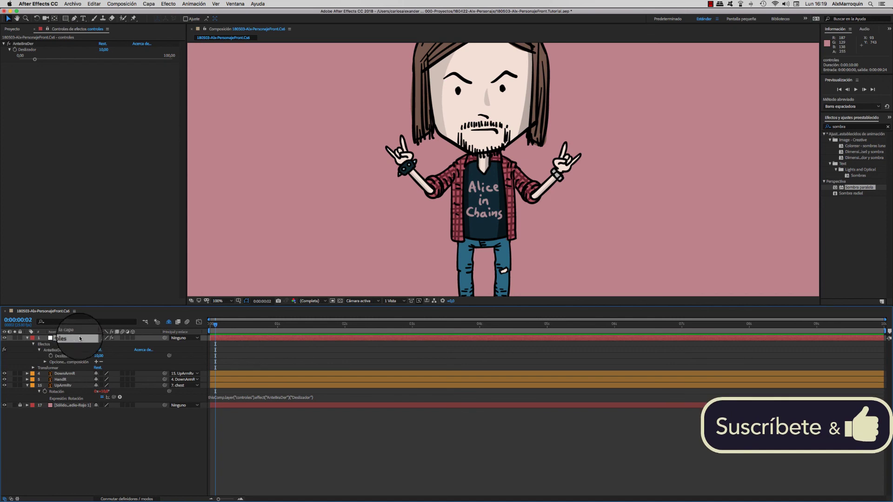
{"action": "left_click", "coordinate": [72, 340]}
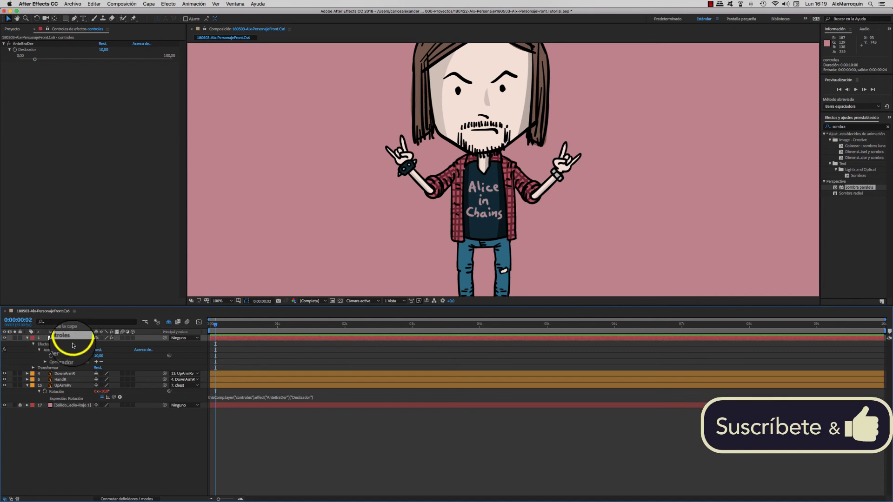
{"action": "left_click", "coordinate": [168, 3]}
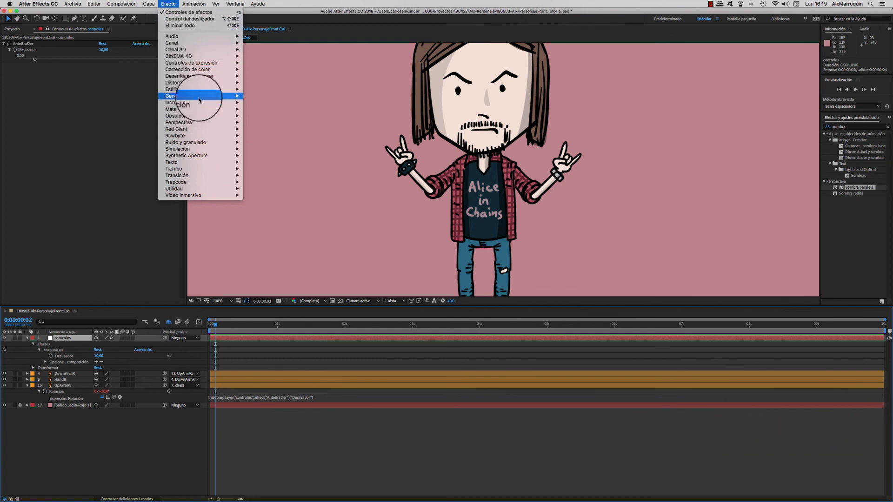
{"action": "mouse_move", "coordinate": [208, 65]}
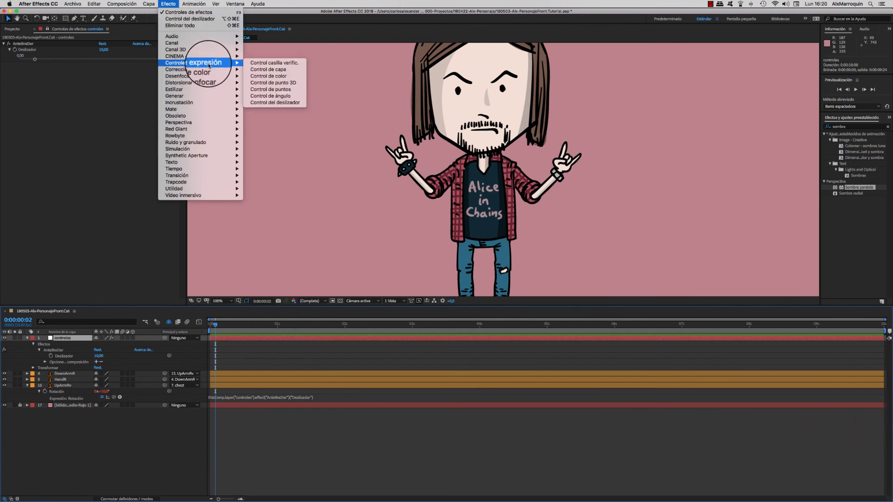
{"action": "left_click", "coordinate": [274, 102]}
{"action": "key", "text": "Return"}
{"action": "type", "text": "BrazoDer"}
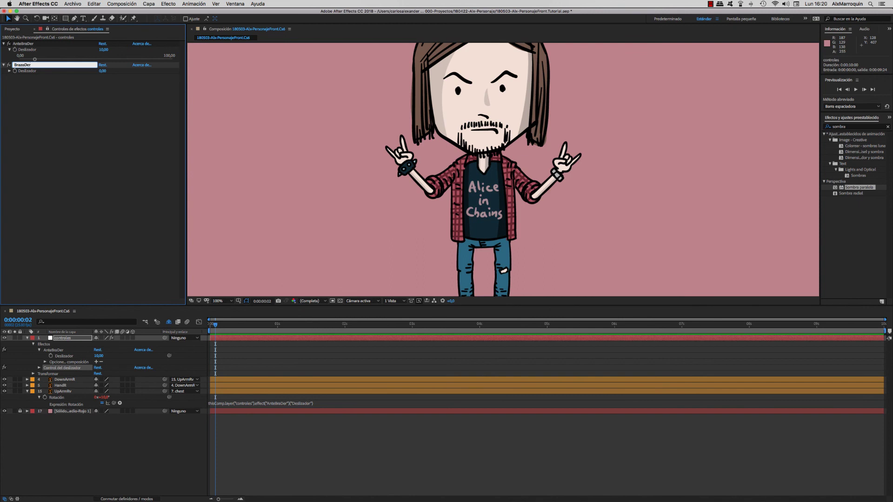
{"action": "key", "text": "Return"}
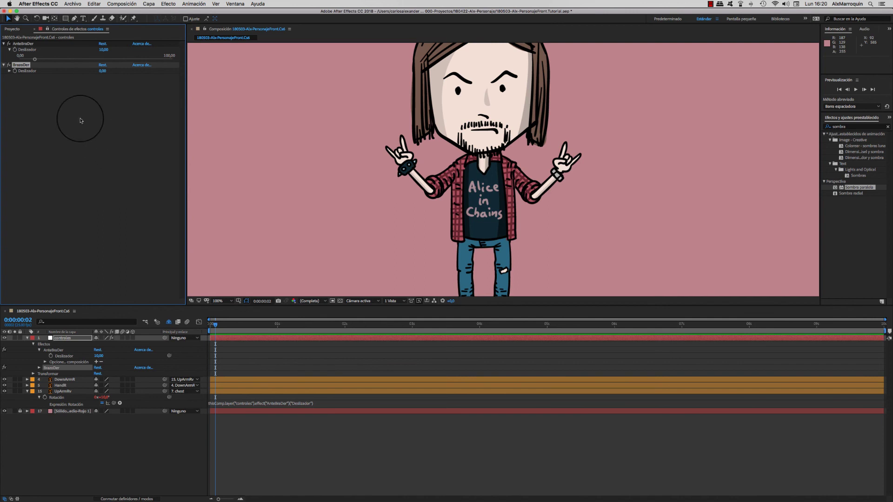
Reveal the BrazoDer slider and show only DownArmR's Rotation property.
{"action": "left_click", "coordinate": [40, 367]}
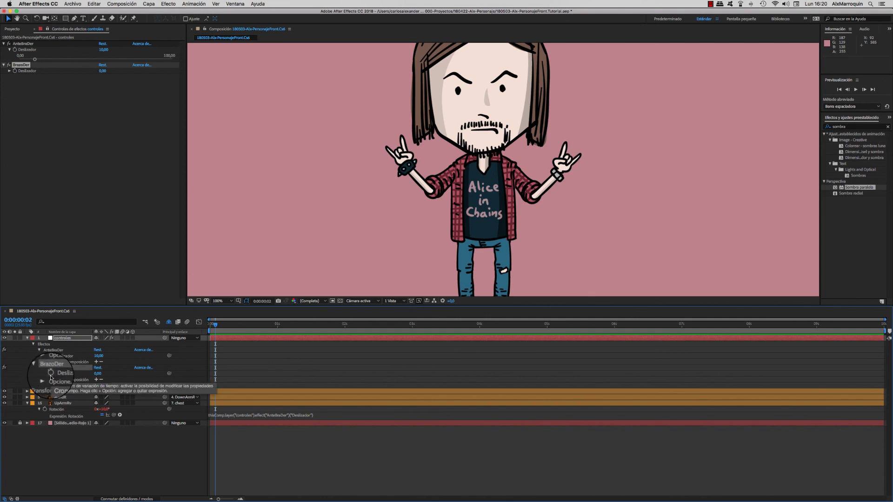
{"action": "left_click", "coordinate": [72, 393]}
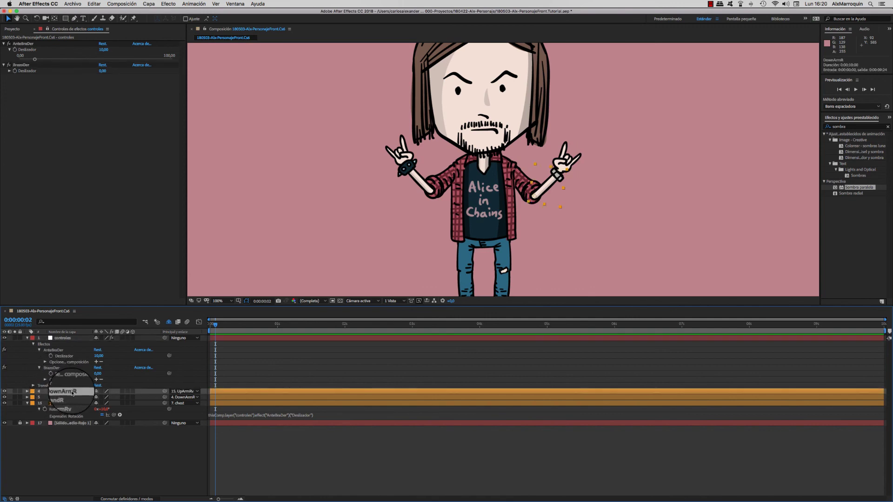
{"action": "left_click", "coordinate": [27, 392]}
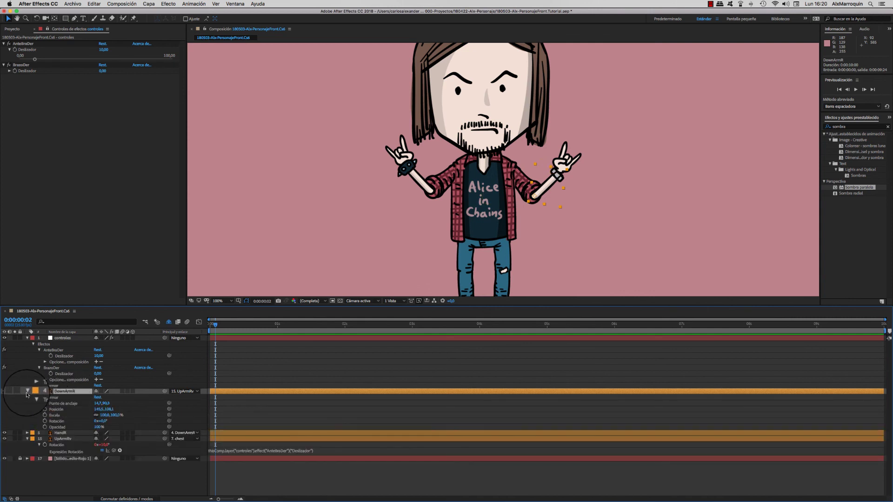
{"action": "left_click", "coordinate": [27, 392]}
{"action": "left_click", "coordinate": [27, 393]}
{"action": "left_click", "coordinate": [27, 391]}
{"action": "key", "text": "r"}
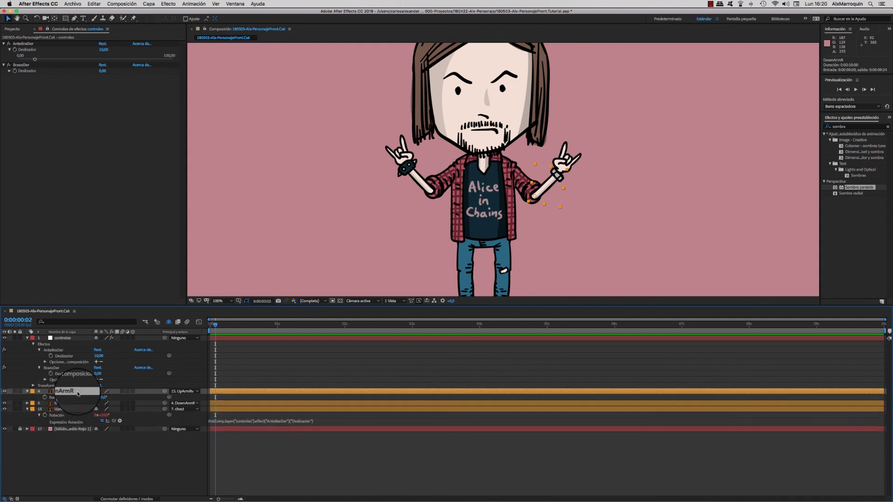
Link DownArmR's Rotation to BrazoDer's Deslizador with an expression and test the arm swing.
{"action": "left_click", "coordinate": [45, 397], "text": "alt"}
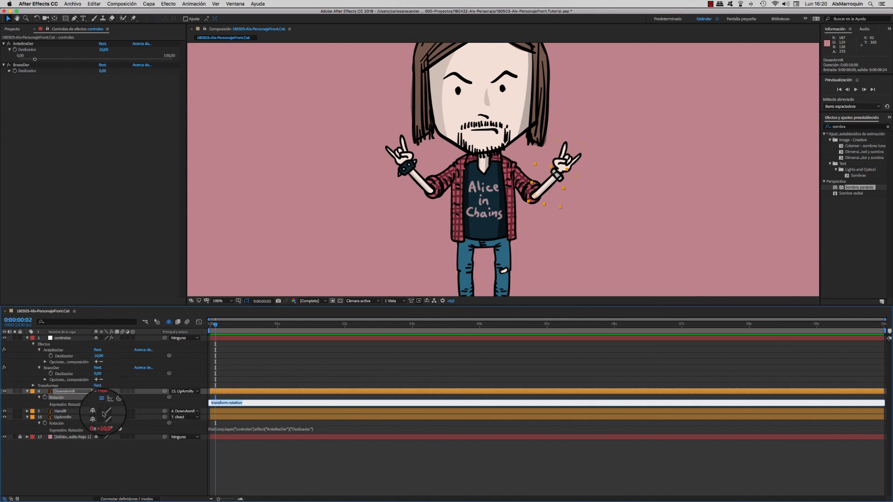
{"action": "left_click_drag", "start_coordinate": [101, 398], "coordinate": [63, 374]}
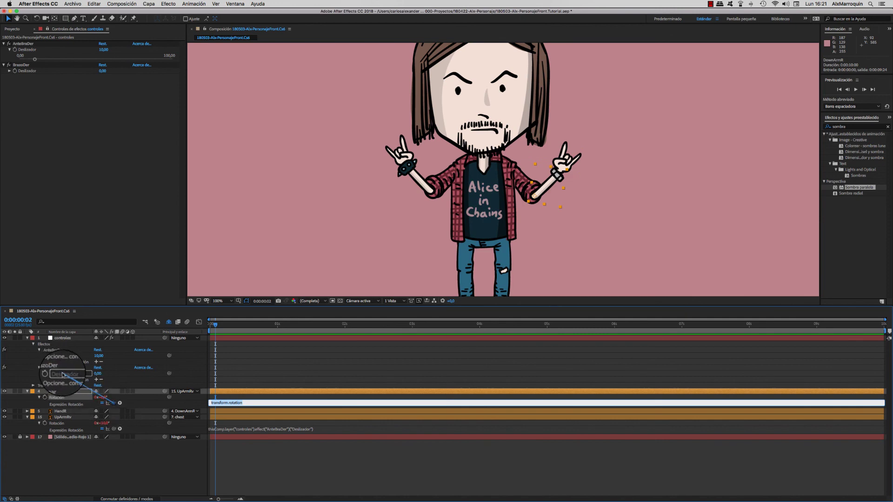
{"action": "left_click_drag", "start_coordinate": [62, 374], "coordinate": [64, 374]}
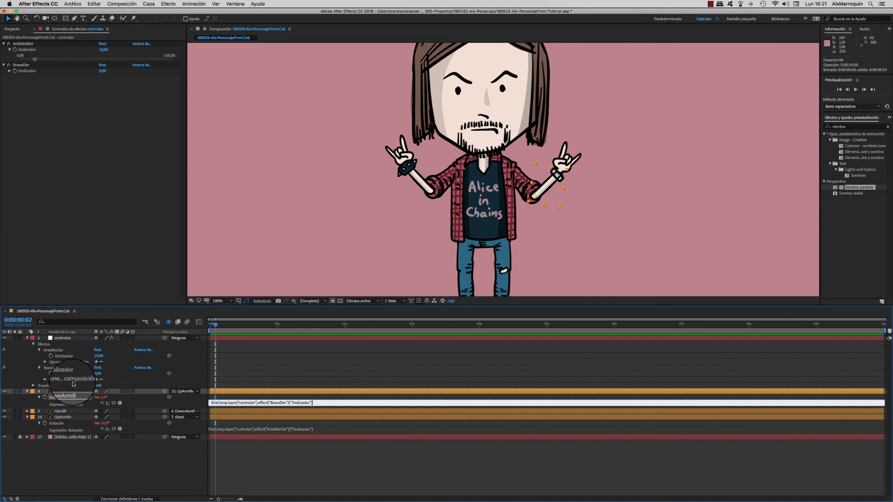
{"action": "left_click", "coordinate": [9, 71]}
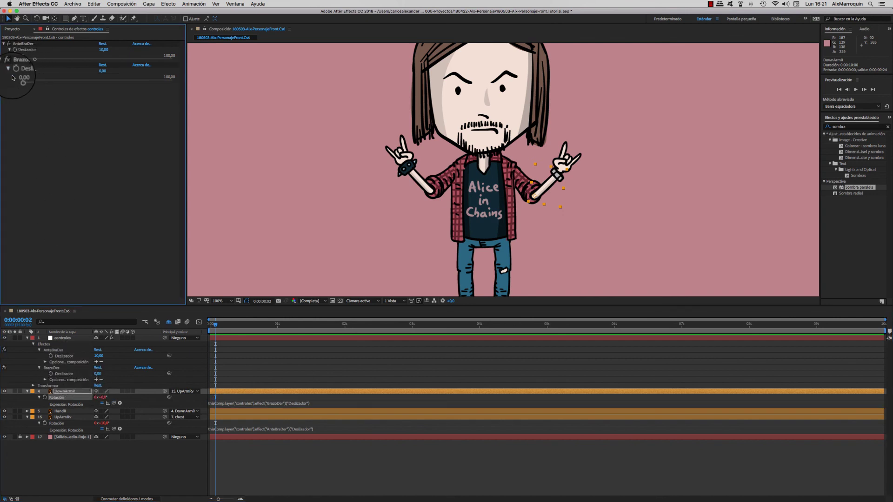
{"action": "mouse_move", "coordinate": [103, 71]}
{"action": "left_mouse_down"}
{"action": "mouse_move", "coordinate": [88, 72]}
{"action": "mouse_move", "coordinate": [117, 83]}
{"action": "mouse_move", "coordinate": [54, 88]}
{"action": "left_mouse_up"}
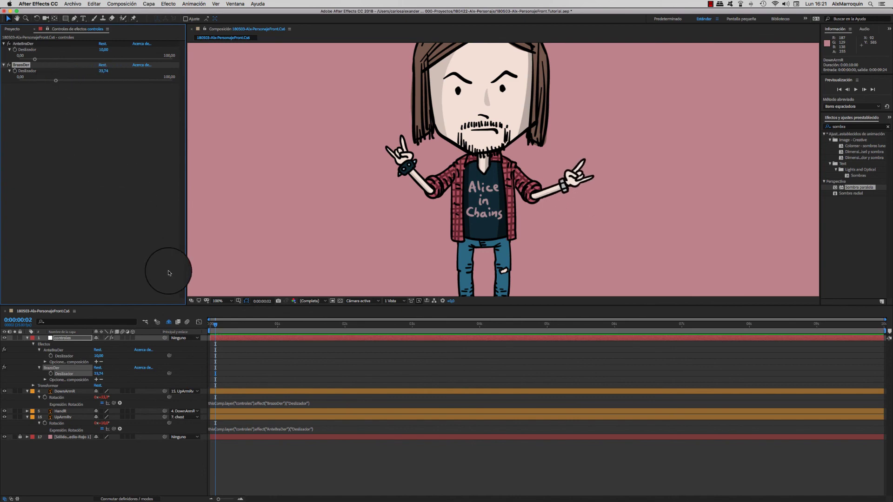
{"action": "left_click_drag", "start_coordinate": [164, 275], "coordinate": [132, 278]}
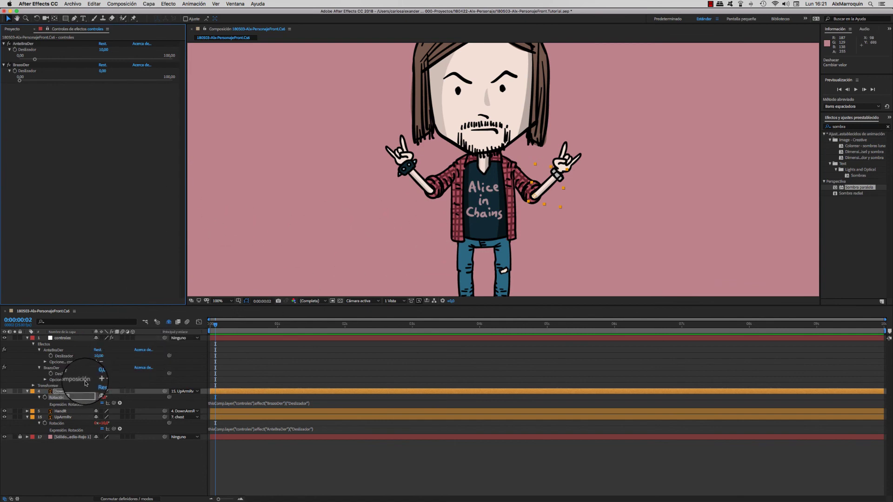
Add a third slider control to controles and name it ManoDer.
{"action": "left_click", "coordinate": [74, 339]}
{"action": "right_click", "coordinate": [73, 339]}
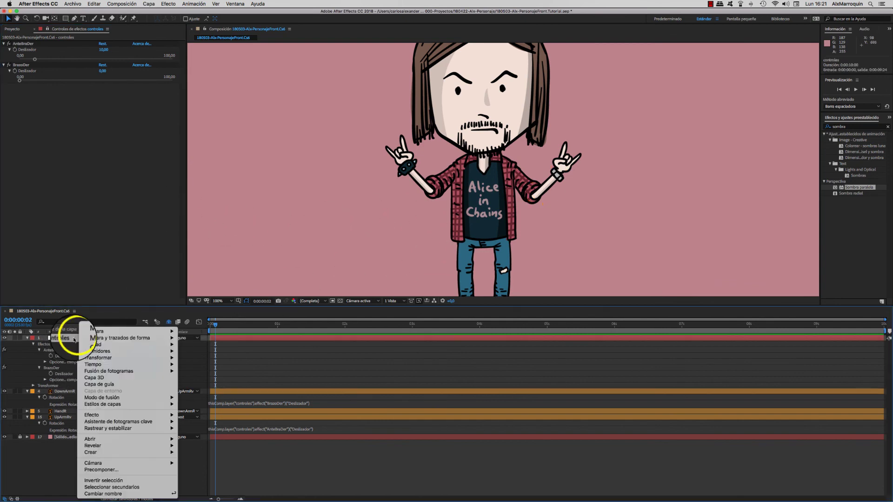
{"action": "mouse_move", "coordinate": [116, 415]}
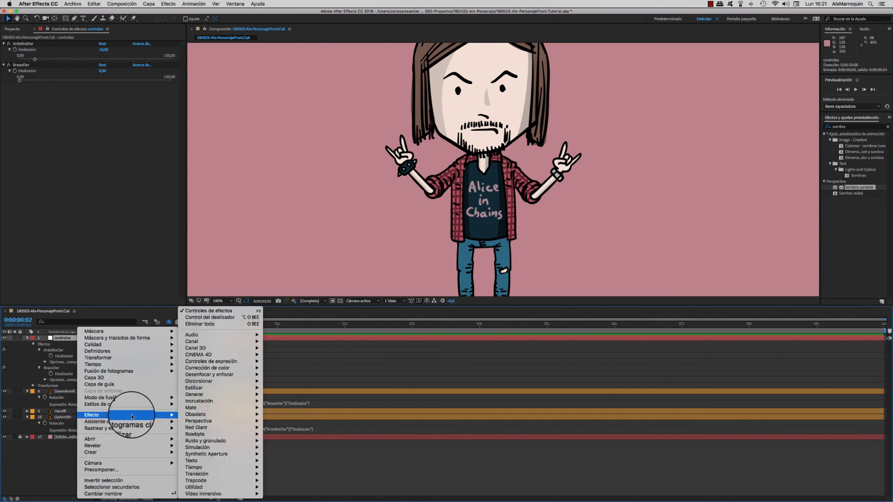
{"action": "left_click", "coordinate": [212, 317]}
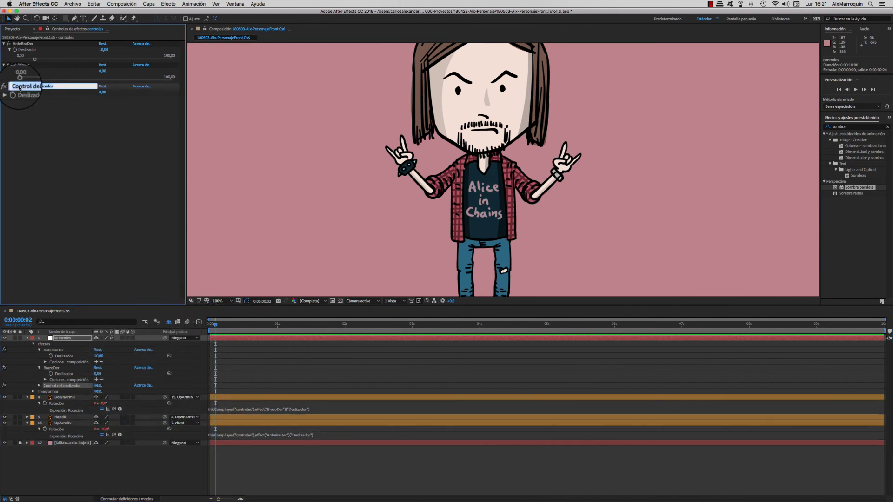
{"action": "type", "text": "Ma"}
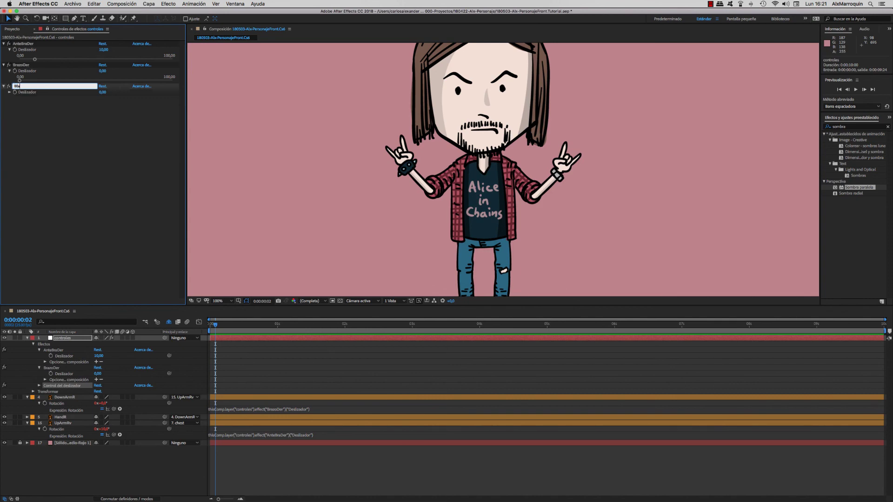
{"action": "type", "text": "noDer"}
{"action": "key", "text": "Return"}
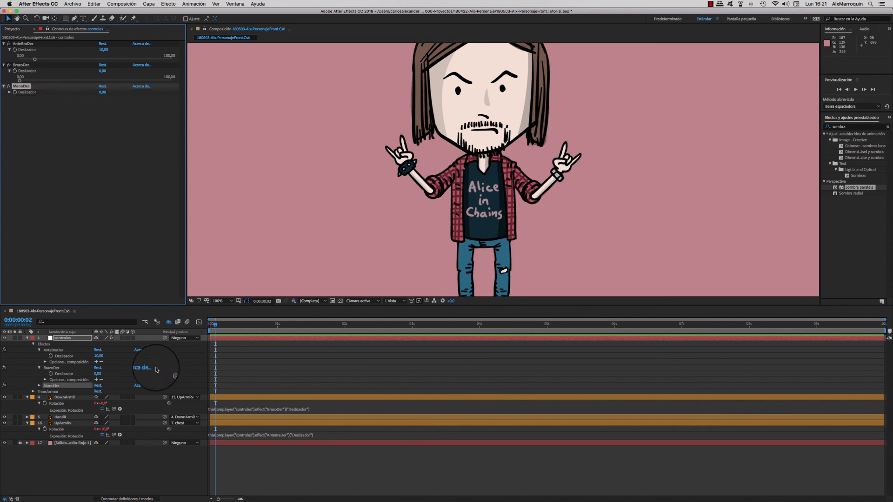
Pick-whip HandR's Rotation expression to ManoDer's Deslizador and test the hand rotation.
{"action": "left_click", "coordinate": [58, 417]}
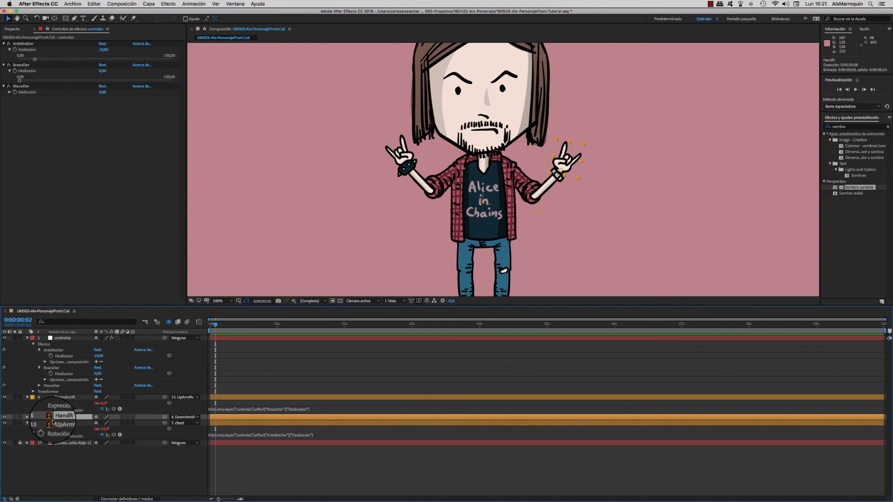
{"action": "key", "text": "r"}
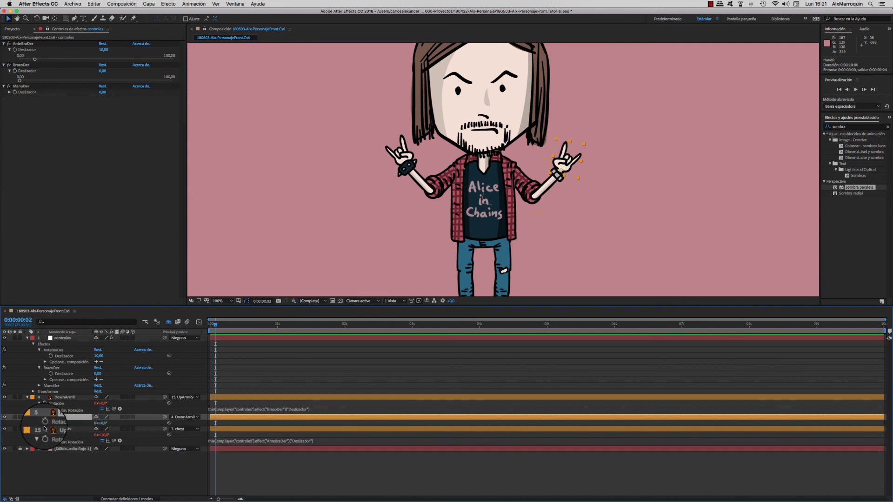
{"action": "left_click", "coordinate": [45, 422], "text": "alt"}
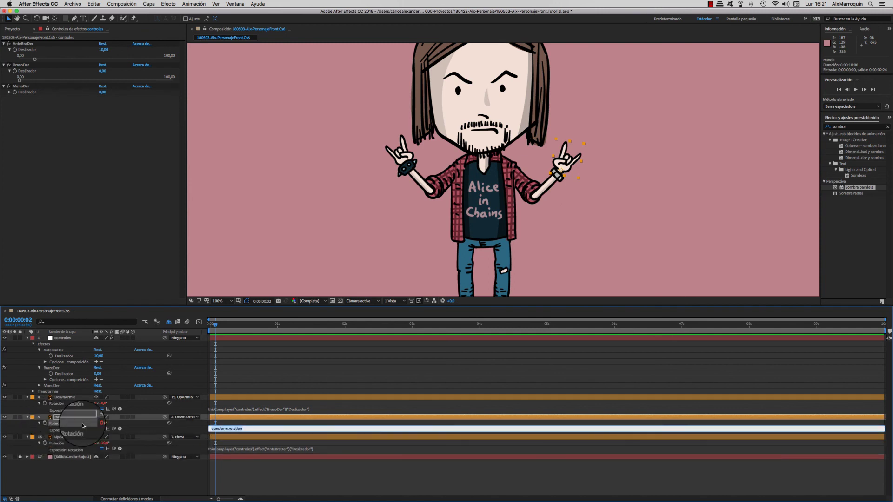
{"action": "left_click_drag", "start_coordinate": [113, 428], "coordinate": [43, 386]}
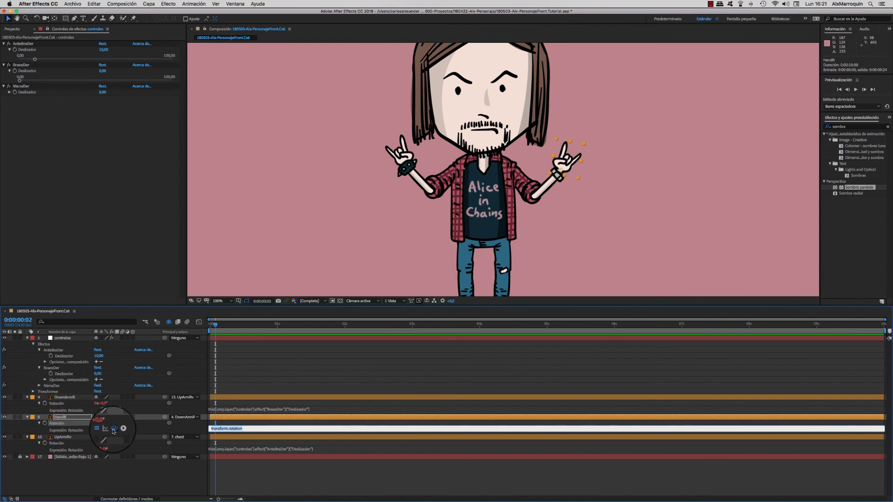
{"action": "left_click", "coordinate": [40, 386]}
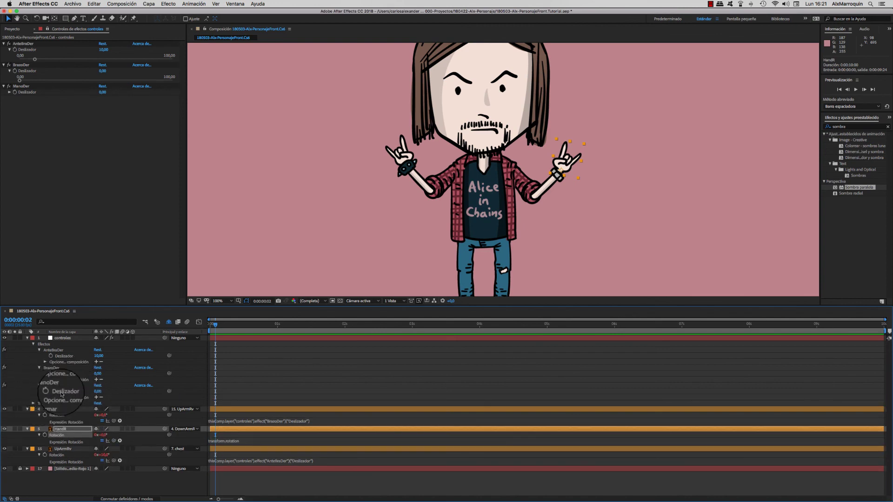
{"action": "left_click_drag", "start_coordinate": [114, 441], "coordinate": [66, 392]}
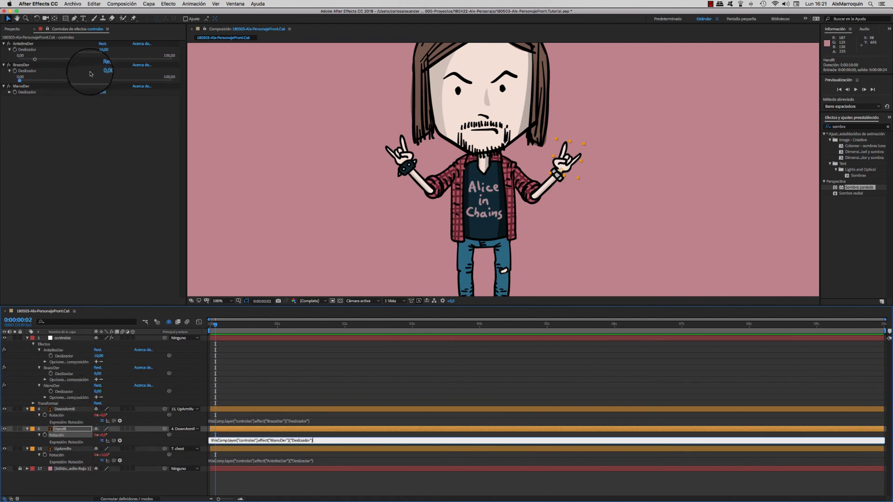
{"action": "left_click", "coordinate": [9, 93]}
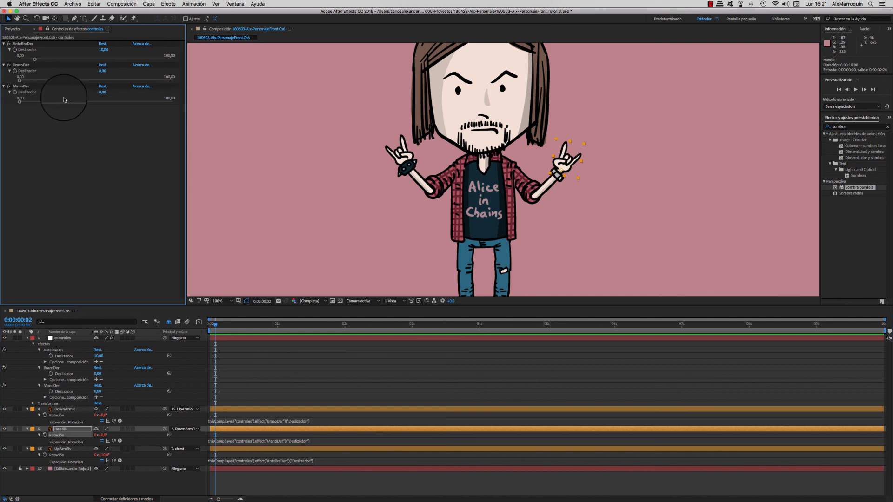
{"action": "left_click_drag", "start_coordinate": [27, 106], "coordinate": [19, 102]}
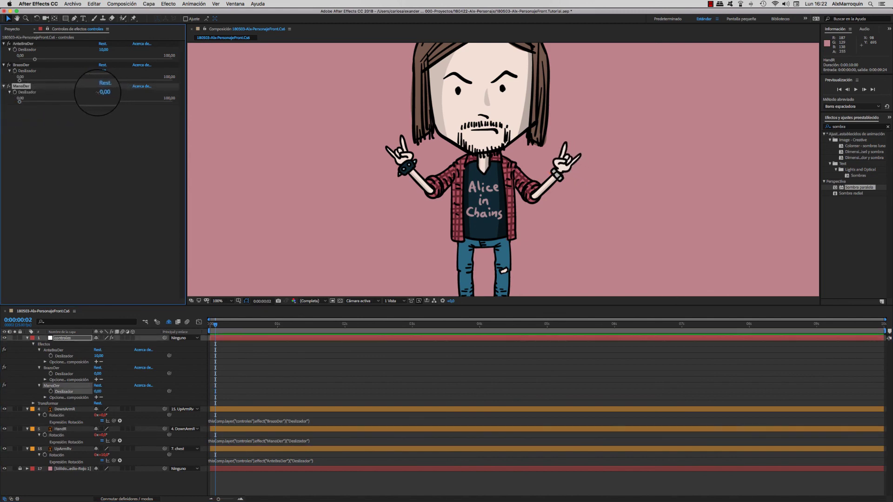
Rotate the hand with ManoDer to -12, undo the arm slider changes, and move the playhead later.
{"action": "mouse_move", "coordinate": [97, 92]}
{"action": "left_mouse_down"}
{"action": "mouse_move", "coordinate": [123, 96]}
{"action": "mouse_move", "coordinate": [92, 71]}
{"action": "mouse_move", "coordinate": [118, 71]}
{"action": "mouse_move", "coordinate": [84, 50]}
{"action": "mouse_move", "coordinate": [100, 49]}
{"action": "left_mouse_up"}
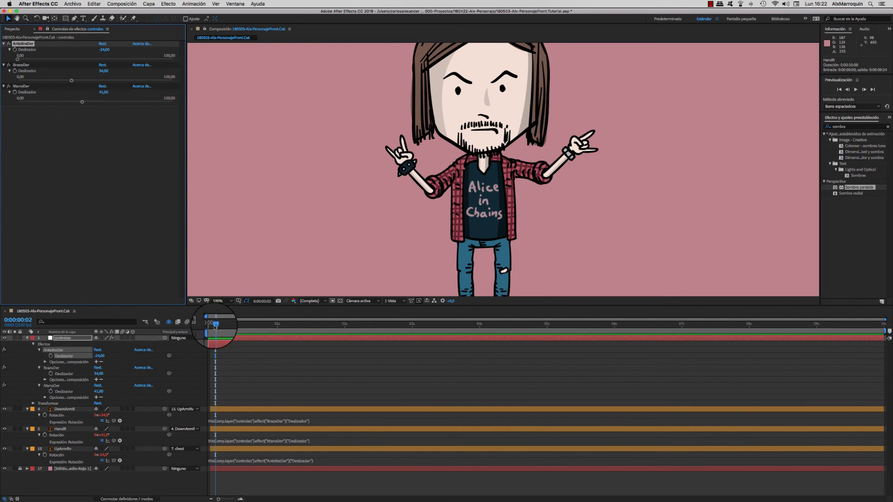
{"action": "key", "text": "super+z"}
{"action": "key", "text": "super+z"}
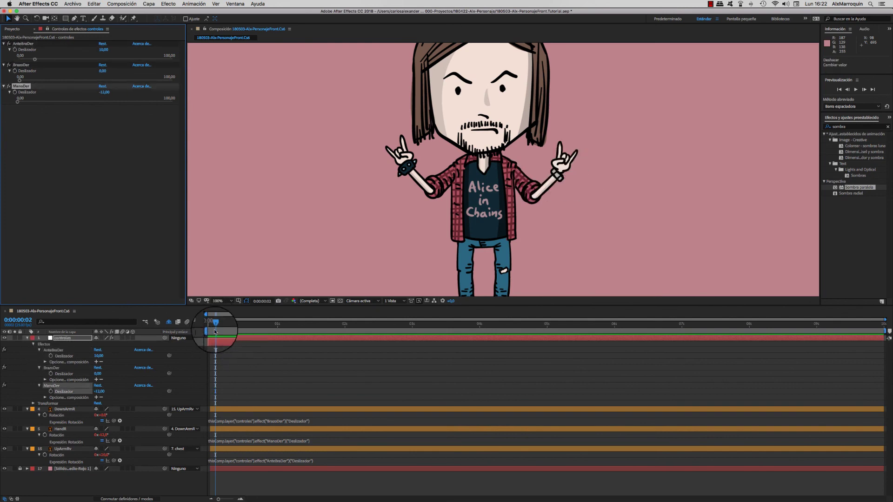
{"action": "left_click_drag", "start_coordinate": [215, 322], "coordinate": [266, 324]}
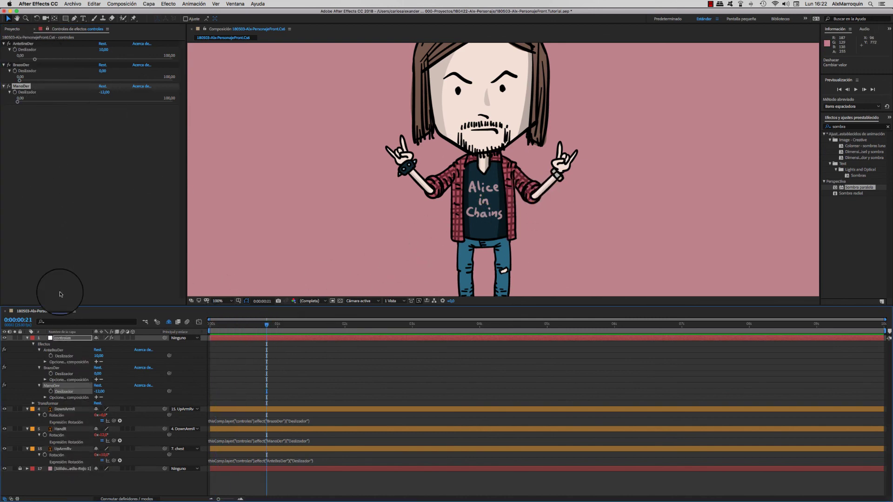
Turn off Hide Shy Layers, zoom the viewer to 50% to see the whole rocker, and select controles.
{"action": "left_click", "coordinate": [169, 321]}
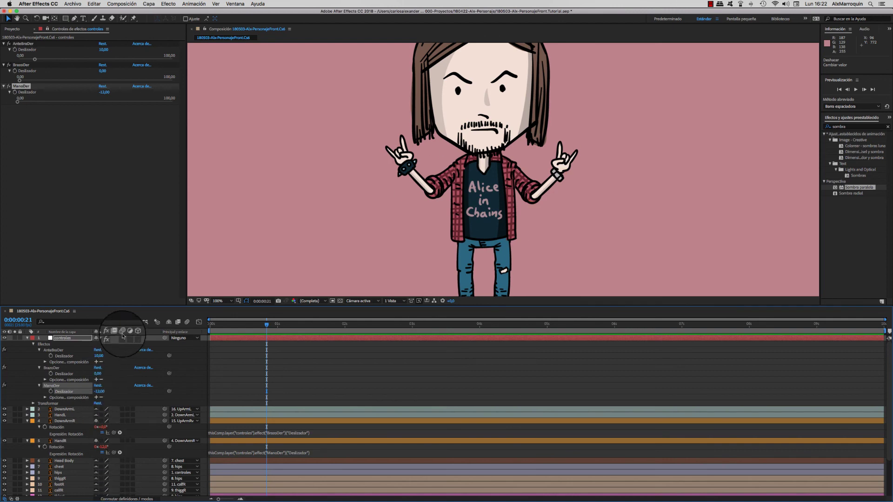
{"action": "left_click", "coordinate": [169, 322]}
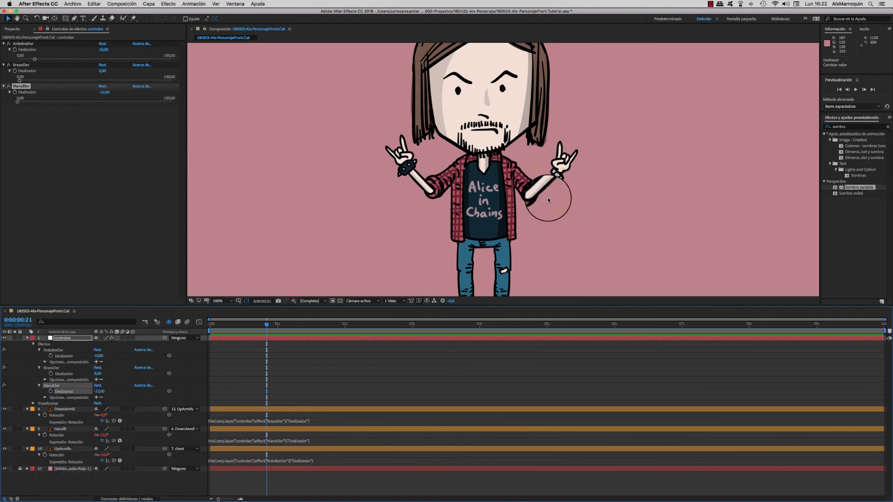
{"action": "left_click", "coordinate": [454, 240]}
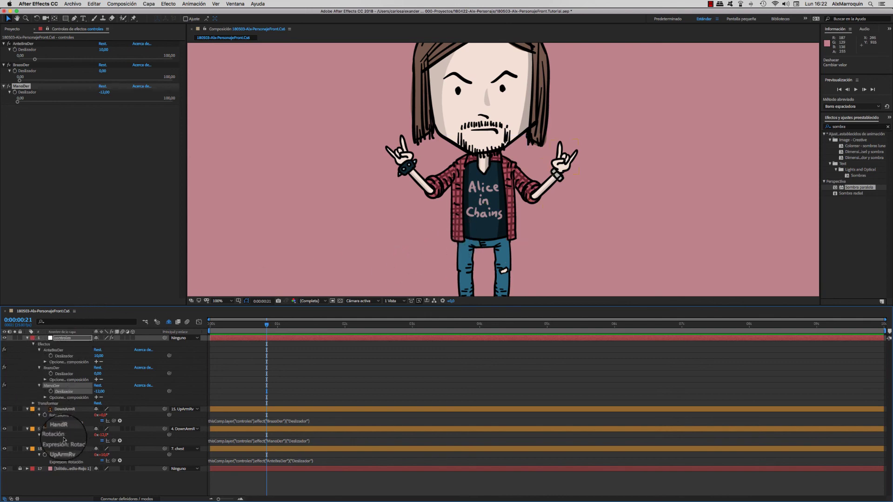
{"action": "left_click", "coordinate": [170, 323]}
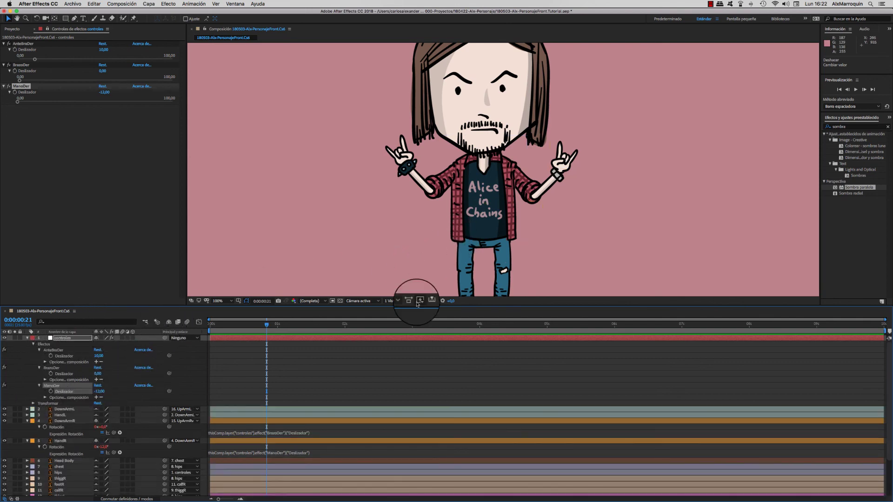
{"action": "key", "text": "comma"}
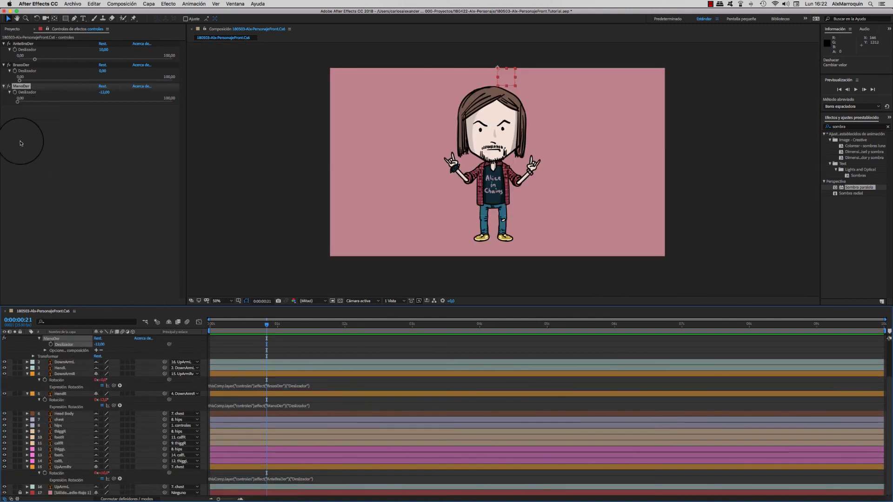
{"action": "scroll", "coordinate": [82, 357], "scroll_direction": "up", "scroll_amount": 5}
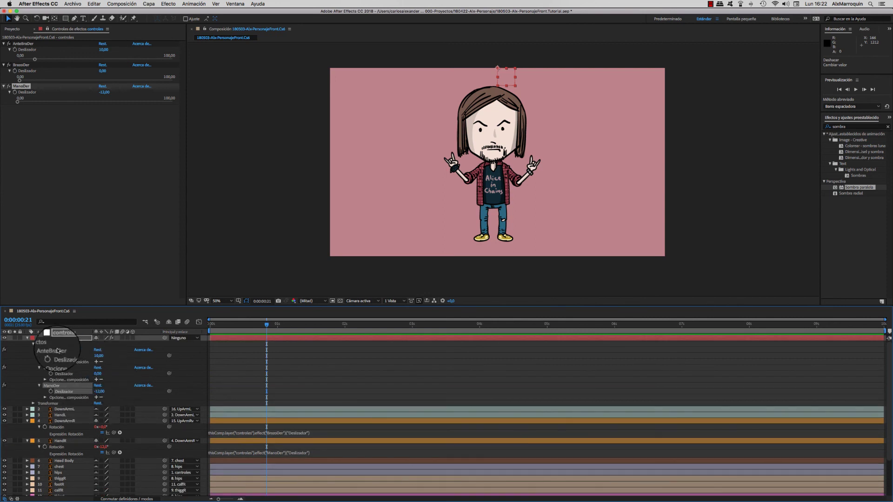
{"action": "left_click", "coordinate": [79, 345]}
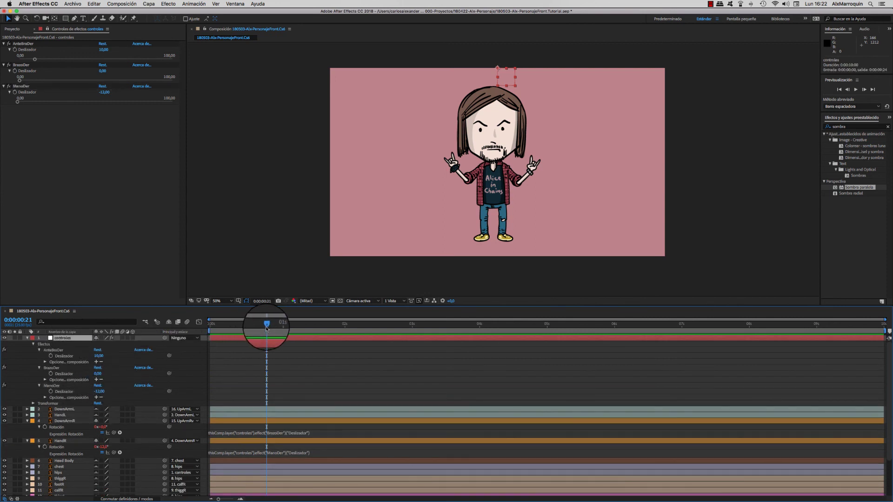
At 0:00:01:00, turn on keyframing for the AnteBraDer, BrazoDer and ManoDer sliders.
{"action": "mouse_move", "coordinate": [266, 328]}
{"action": "left_mouse_down"}
{"action": "mouse_move", "coordinate": [251, 327]}
{"action": "mouse_move", "coordinate": [272, 330]}
{"action": "left_mouse_up"}
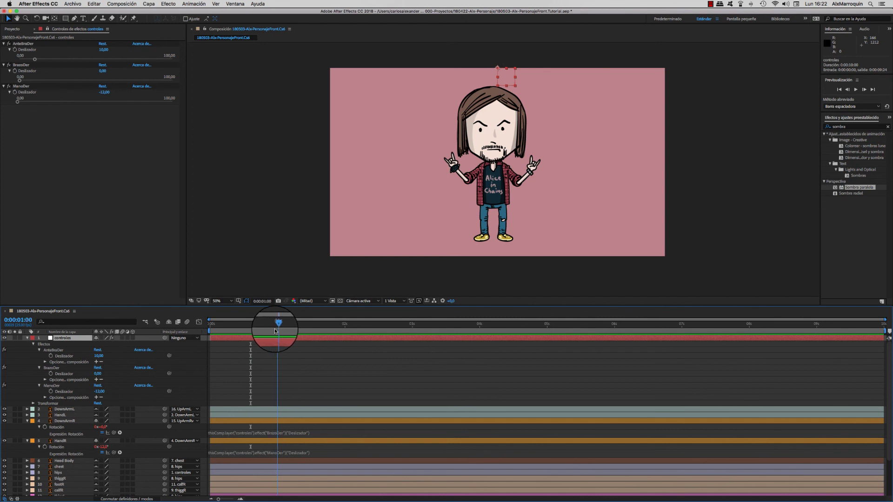
{"action": "left_click", "coordinate": [51, 355]}
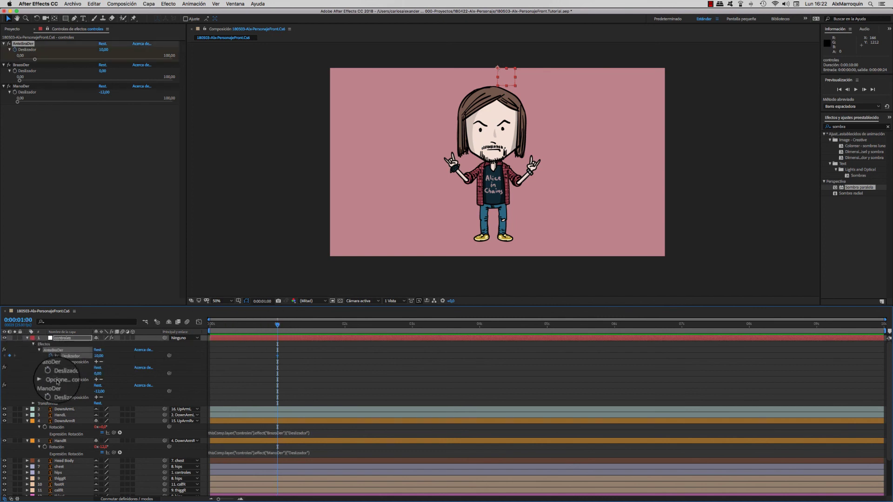
{"action": "left_click", "coordinate": [50, 374]}
{"action": "left_click", "coordinate": [51, 391]}
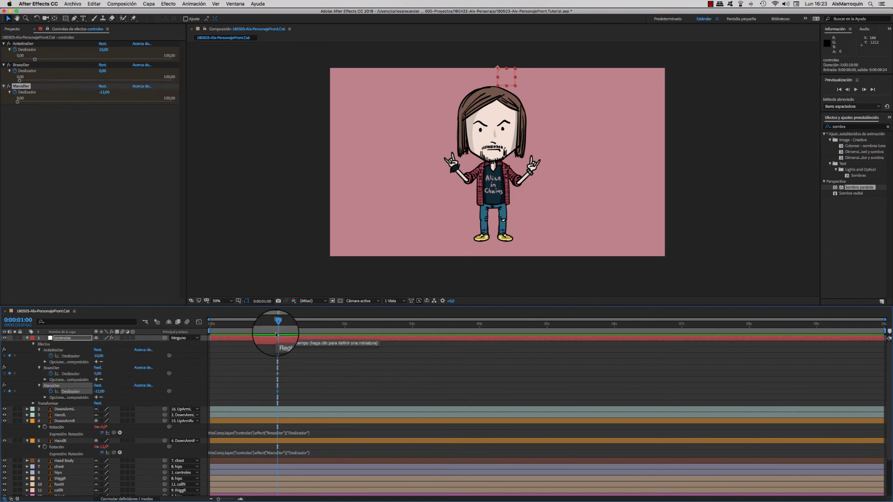
Ten frames later, swing the forearm with AnteBraDer to -40, then to -53 at a later time.
{"action": "key", "text": "shift+Page_Down"}
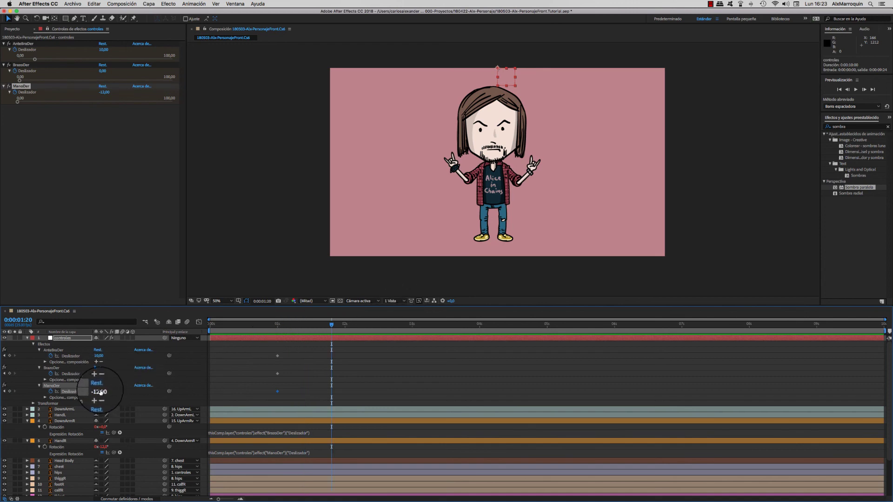
{"action": "mouse_move", "coordinate": [103, 49]}
{"action": "left_mouse_down"}
{"action": "mouse_move", "coordinate": [119, 48]}
{"action": "mouse_move", "coordinate": [79, 42]}
{"action": "mouse_move", "coordinate": [80, 55]}
{"action": "mouse_move", "coordinate": [120, 68]}
{"action": "mouse_move", "coordinate": [116, 93]}
{"action": "left_mouse_up"}
{"action": "left_click", "coordinate": [105, 133]}
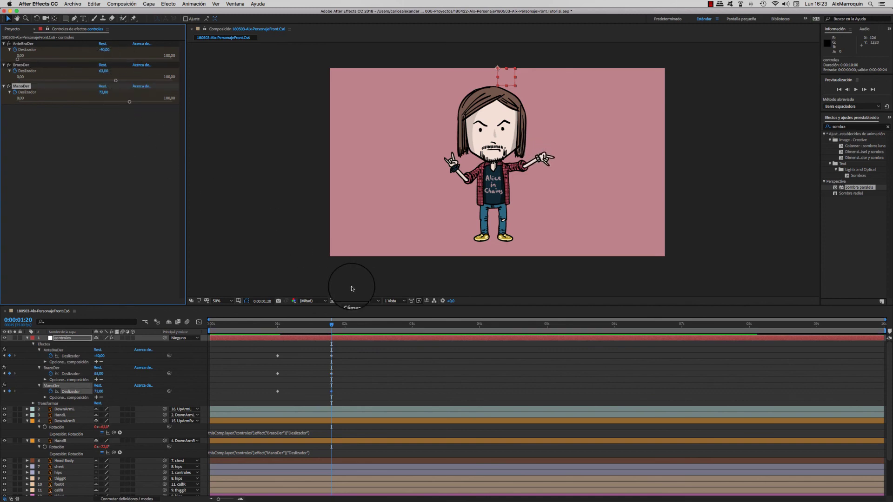
{"action": "mouse_move", "coordinate": [331, 324]}
{"action": "left_mouse_down"}
{"action": "mouse_move", "coordinate": [242, 334]}
{"action": "mouse_move", "coordinate": [367, 323]}
{"action": "left_mouse_up"}
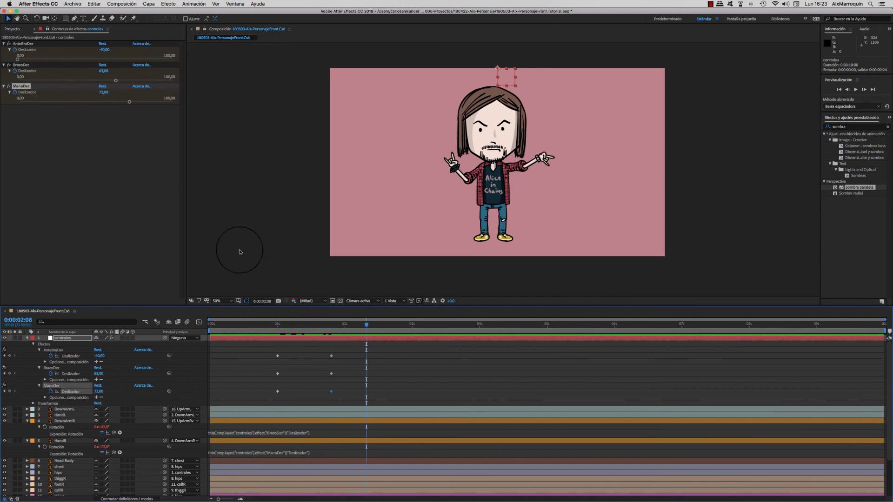
{"action": "mouse_move", "coordinate": [107, 52]}
{"action": "left_mouse_down"}
{"action": "mouse_move", "coordinate": [69, 75]}
{"action": "mouse_move", "coordinate": [93, 94]}
{"action": "left_mouse_up"}
{"action": "left_click", "coordinate": [383, 352]}
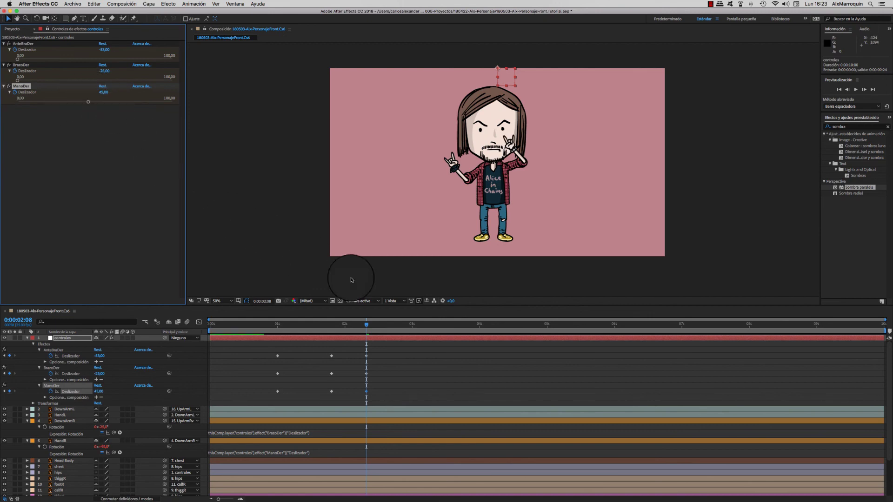
Around 0:00:02:12, rotate the hand with ManoDer and key AnteBraDer and BrazoDer a few frames later.
{"action": "left_click_drag", "start_coordinate": [367, 324], "coordinate": [376, 326]}
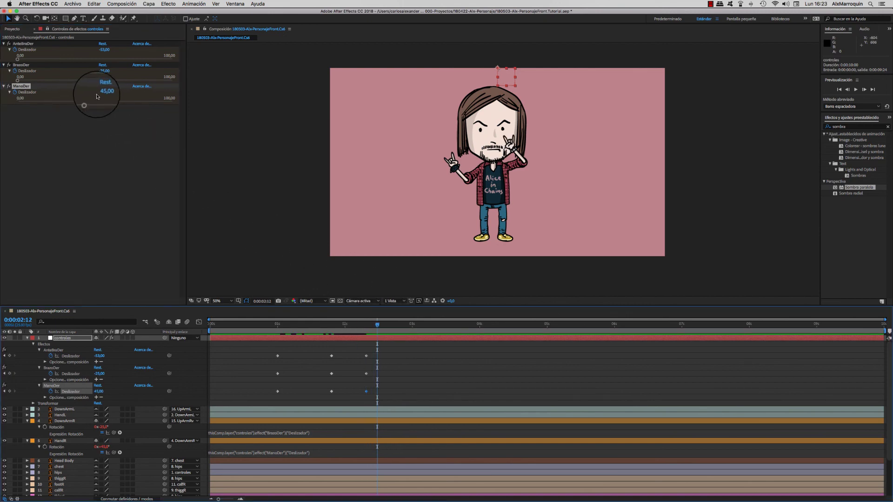
{"action": "left_click_drag", "start_coordinate": [103, 92], "coordinate": [86, 97]}
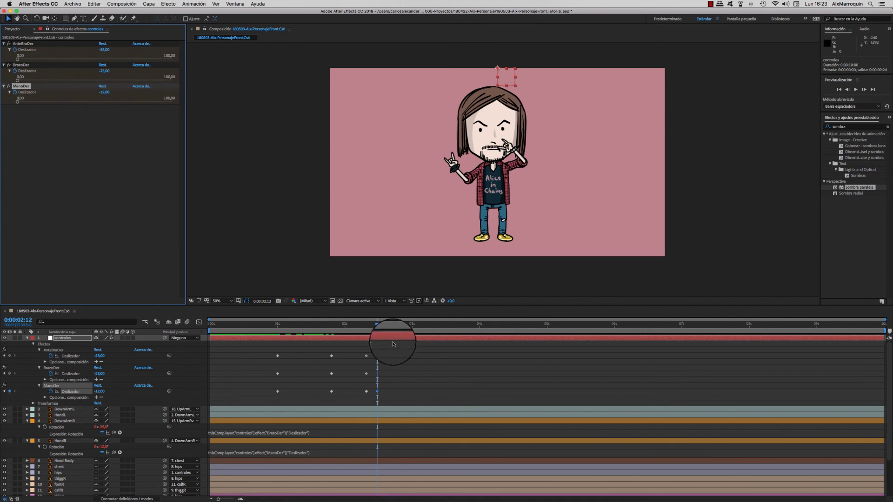
{"action": "left_click_drag", "start_coordinate": [377, 324], "coordinate": [385, 328]}
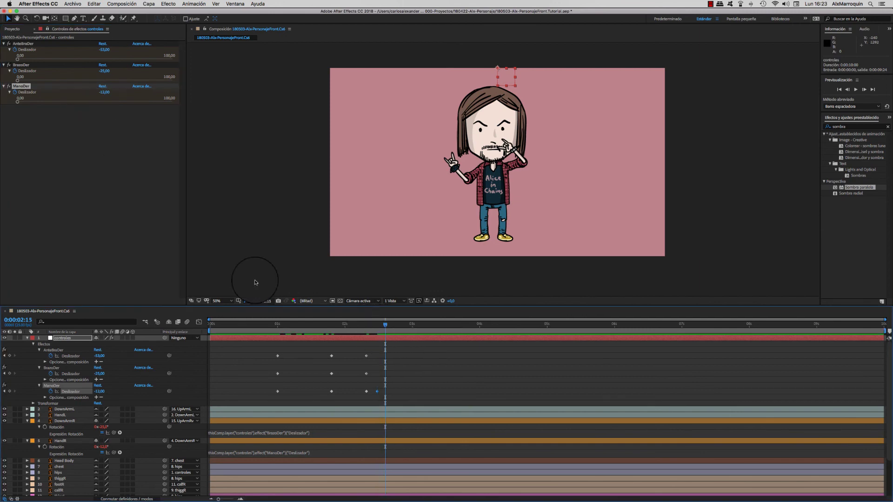
{"action": "left_click_drag", "start_coordinate": [104, 93], "coordinate": [108, 92]}
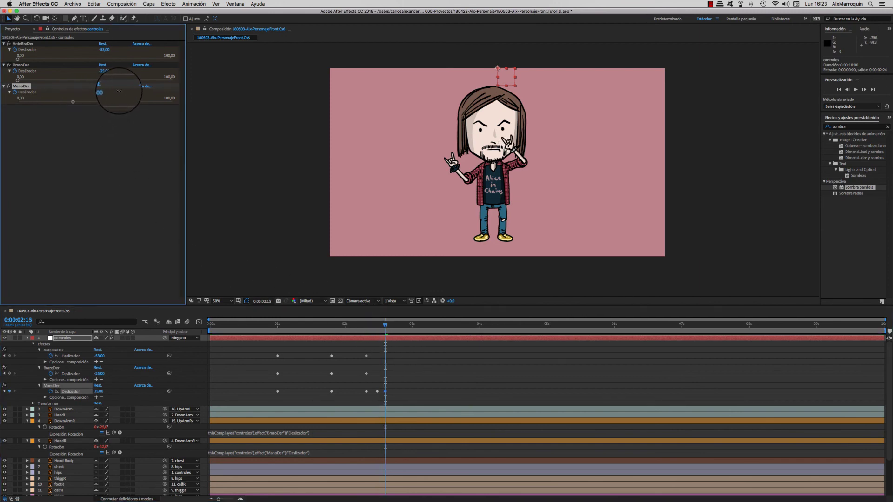
{"action": "mouse_move", "coordinate": [385, 324]}
{"action": "left_mouse_down"}
{"action": "mouse_move", "coordinate": [397, 326]}
{"action": "mouse_move", "coordinate": [385, 326]}
{"action": "left_mouse_up"}
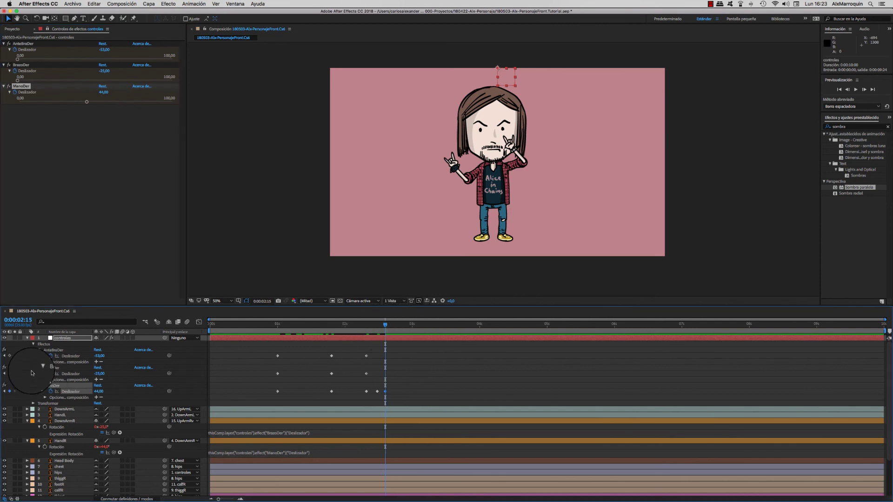
{"action": "left_click", "coordinate": [10, 355]}
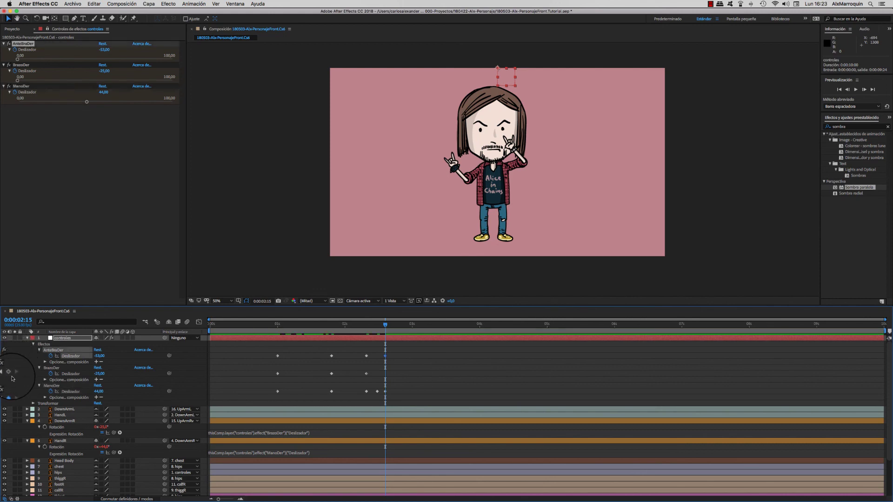
{"action": "left_click", "coordinate": [9, 373]}
At 0:00:02:20, bend the forearm to -21 and pose the upper arm from 36 to -4.
{"action": "left_click_drag", "start_coordinate": [385, 325], "coordinate": [391, 327]}
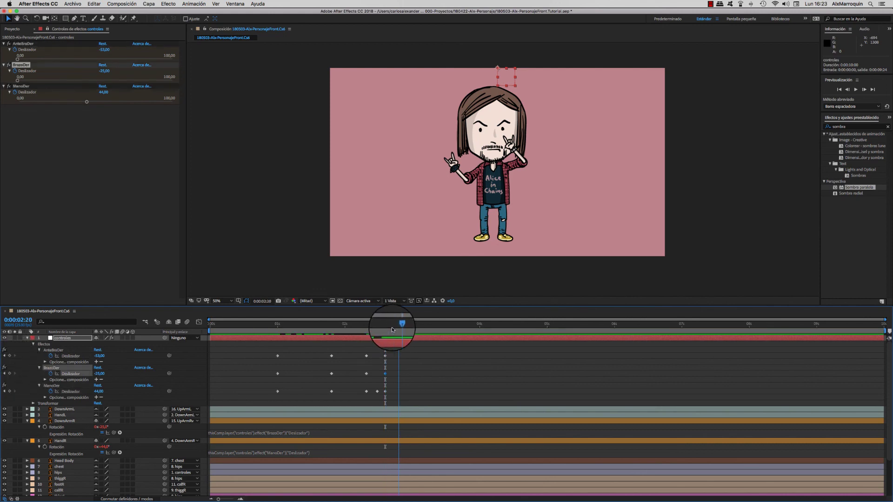
{"action": "left_click_drag", "start_coordinate": [99, 356], "coordinate": [116, 373]}
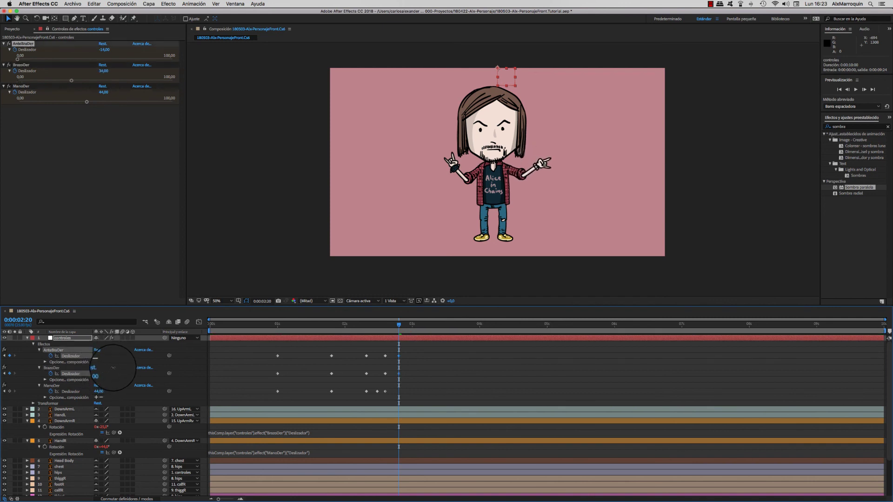
{"action": "left_click", "coordinate": [400, 326]}
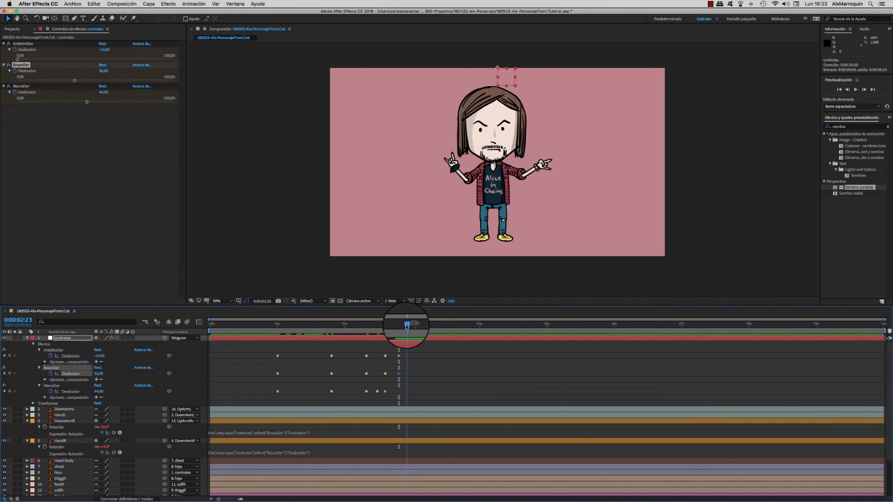
{"action": "left_click_drag", "start_coordinate": [95, 373], "coordinate": [81, 358]}
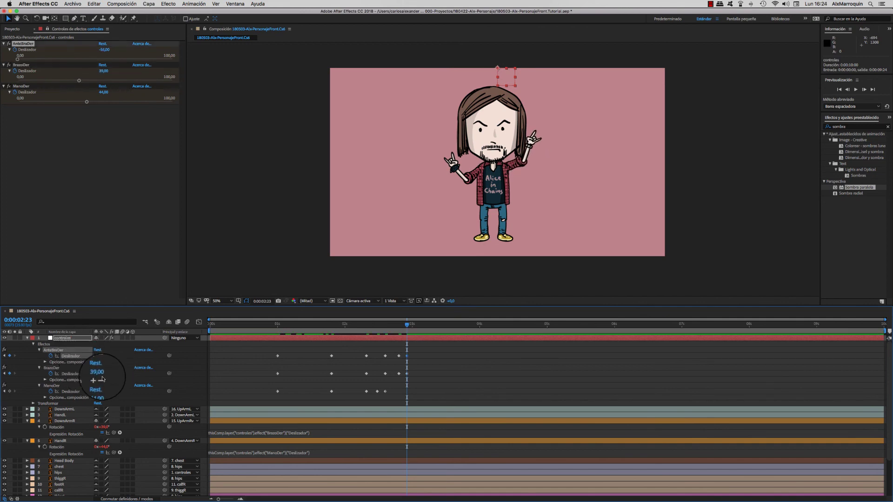
At 0:00:03:00, set the forearm to -59 and turn the raised hand from -14 to 16.
{"action": "left_click", "coordinate": [413, 325]}
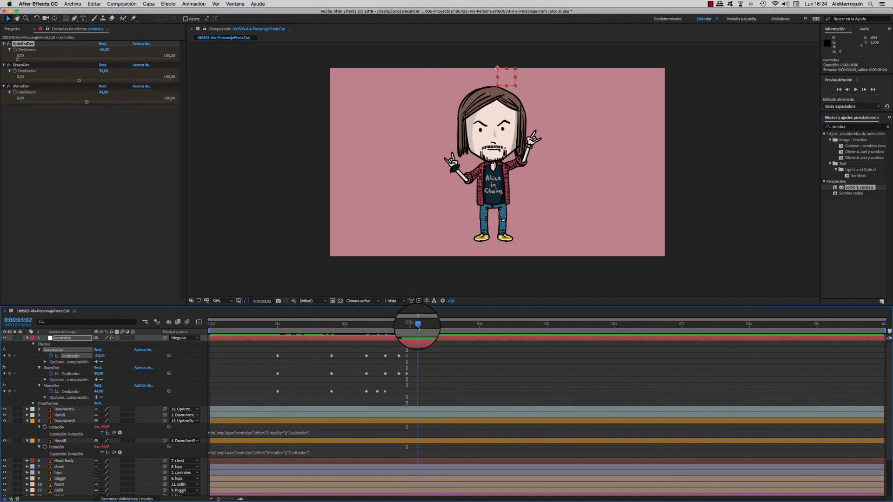
{"action": "mouse_move", "coordinate": [100, 355]}
{"action": "left_mouse_down"}
{"action": "mouse_move", "coordinate": [104, 372]}
{"action": "mouse_move", "coordinate": [79, 391]}
{"action": "left_mouse_up"}
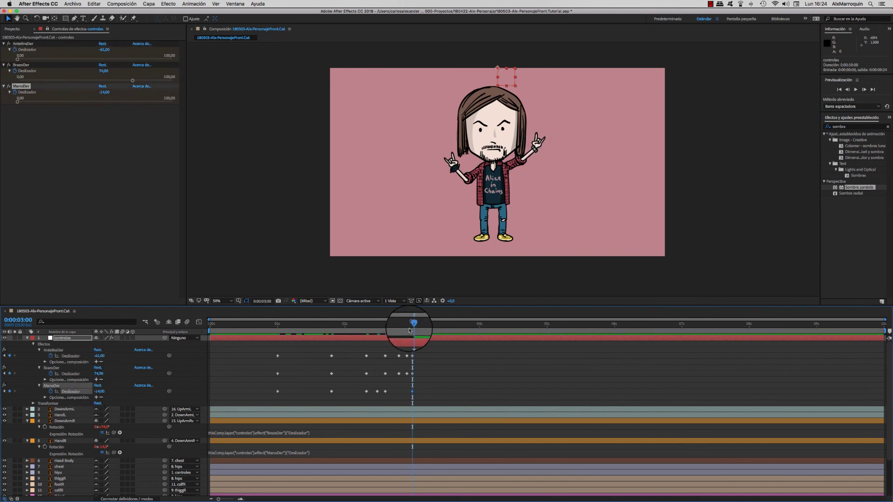
{"action": "left_click", "coordinate": [418, 326]}
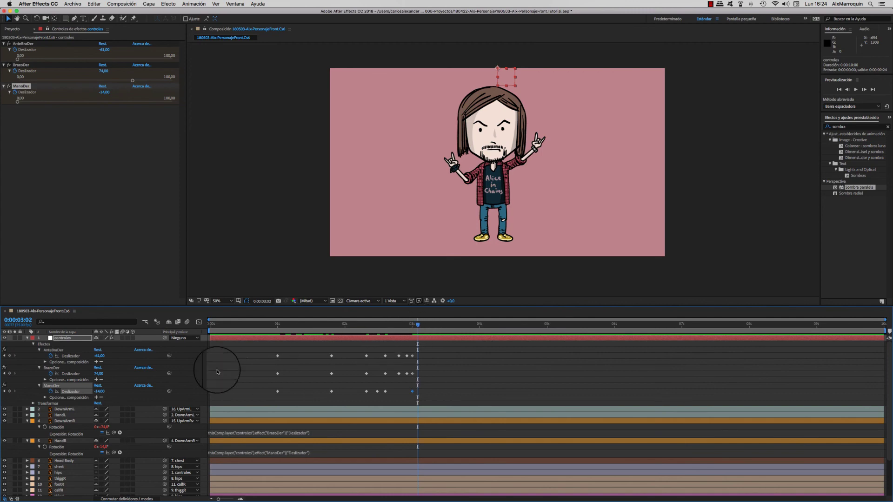
{"action": "left_click_drag", "start_coordinate": [98, 391], "coordinate": [109, 390]}
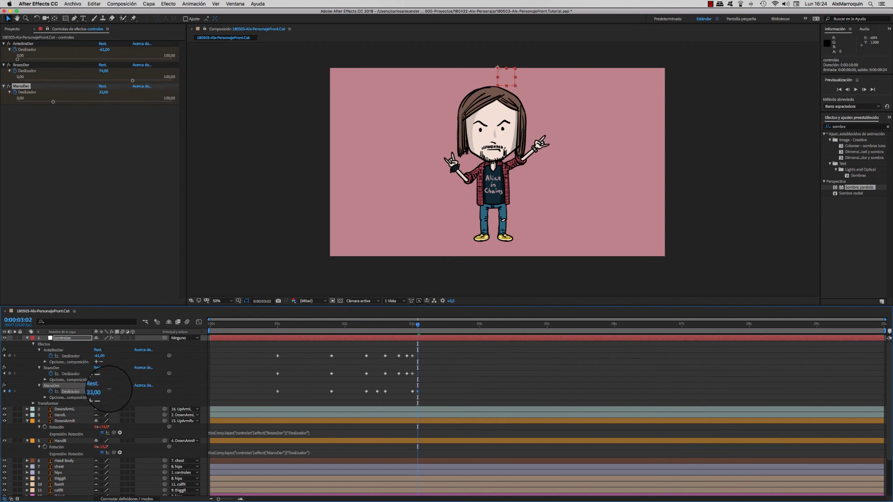
{"action": "left_click_drag", "start_coordinate": [417, 324], "coordinate": [210, 326]}
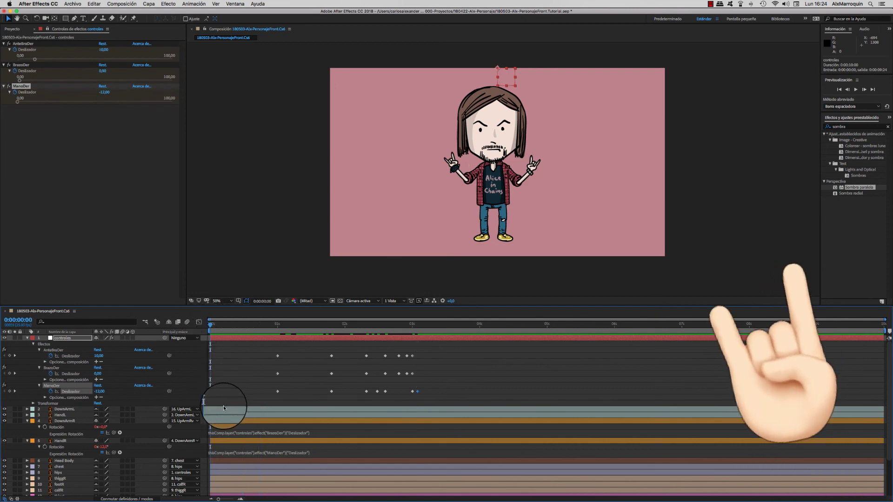
Preview the animation, then marquee-select the later keyframes on all three sliders and drag them earlier.
{"action": "key", "text": "space"}
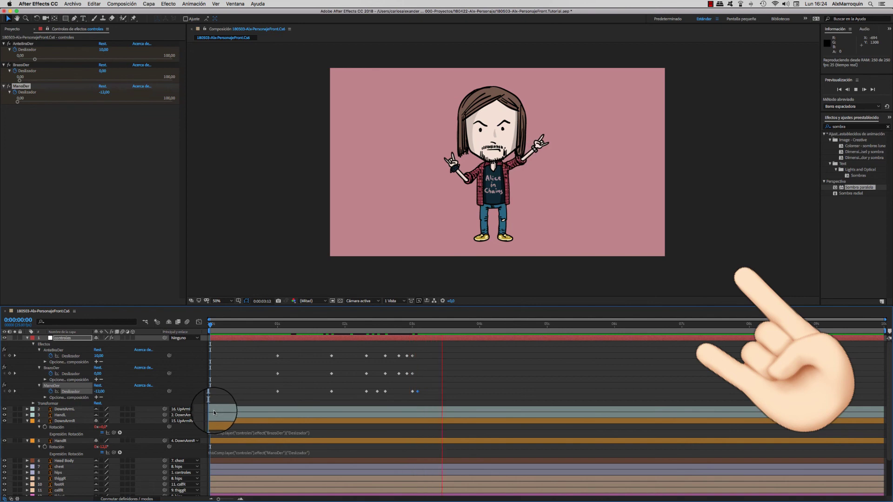
{"action": "left_click_drag", "start_coordinate": [278, 356], "coordinate": [271, 356]}
{"action": "mouse_move", "coordinate": [430, 346]}
{"action": "left_mouse_down"}
{"action": "mouse_move", "coordinate": [323, 397]}
{"action": "mouse_move", "coordinate": [306, 394]}
{"action": "mouse_move", "coordinate": [348, 393]}
{"action": "mouse_move", "coordinate": [334, 394]}
{"action": "left_mouse_up"}
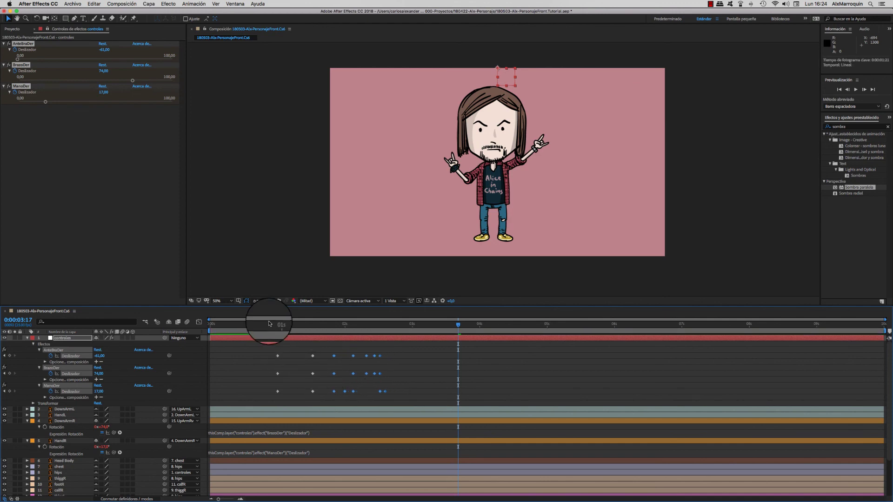
{"action": "left_click", "coordinate": [213, 324]}
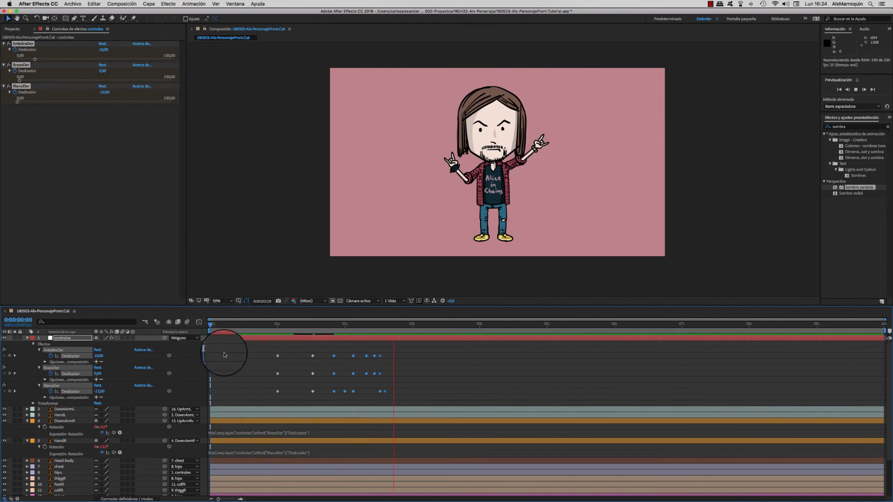
{"action": "left_click_drag", "start_coordinate": [412, 352], "coordinate": [301, 392]}
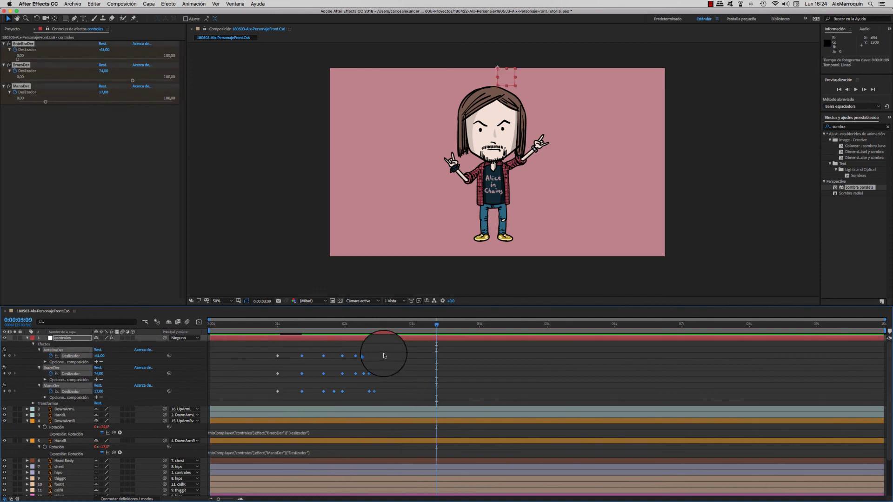
{"action": "left_click_drag", "start_coordinate": [390, 351], "coordinate": [321, 393]}
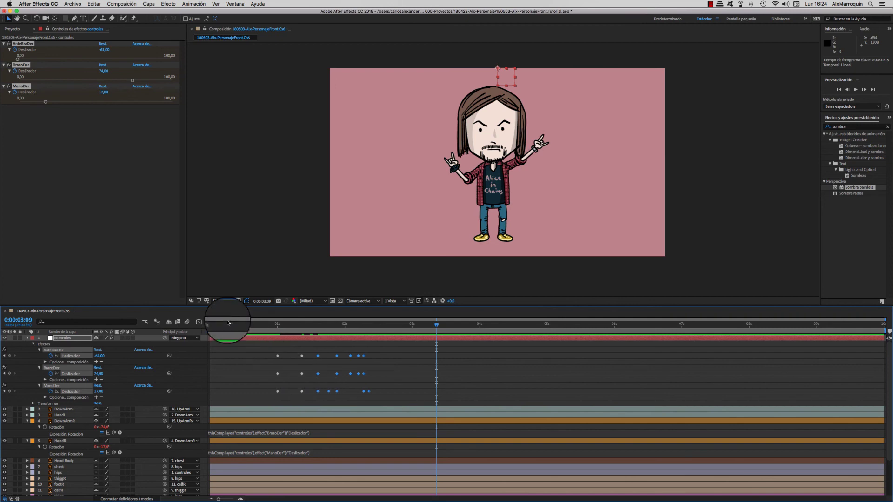
{"action": "left_click_drag", "start_coordinate": [279, 324], "coordinate": [259, 325]}
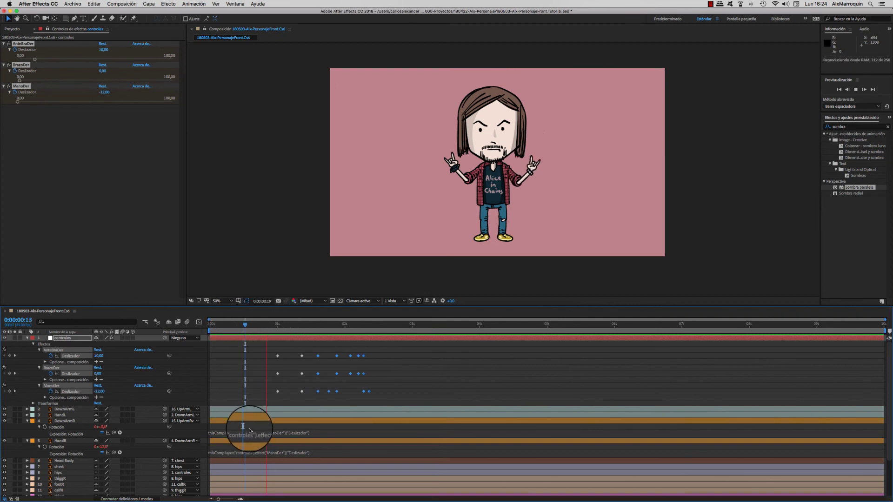
Preview the retimed rock gesture, save the project with Ctrl+S, and switch to Illustrator.
{"action": "key", "text": "space"}
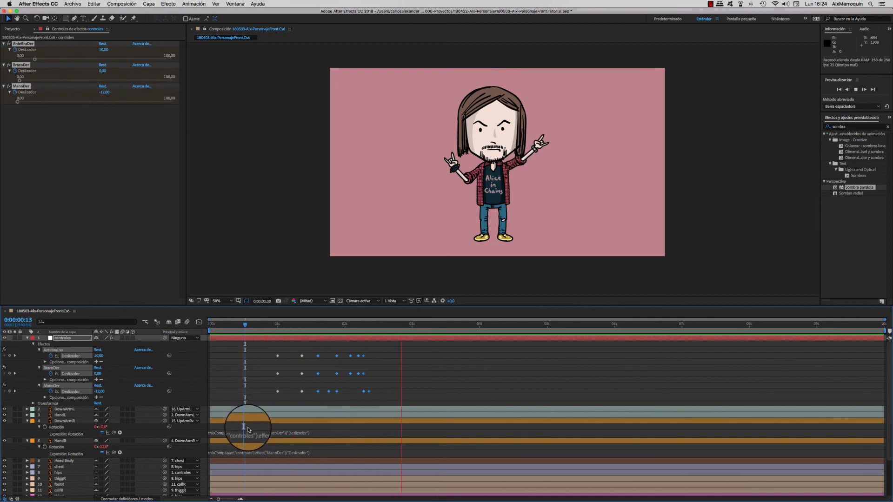
{"action": "key", "text": "space"}
{"action": "key", "text": "ctrl+s"}
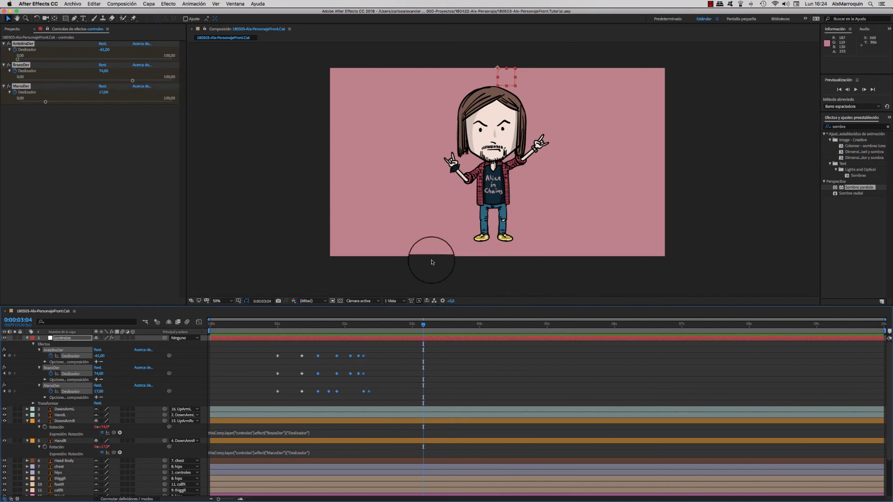
{"action": "key", "text": "super+Tab"}
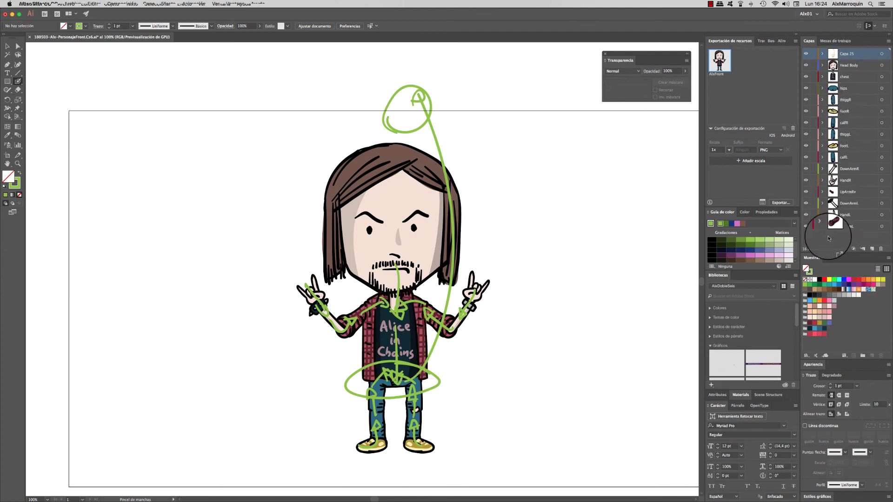
Return from the Illustrator reference drawing to the After Effects rocker composition.
{"action": "key", "text": "super+Tab"}
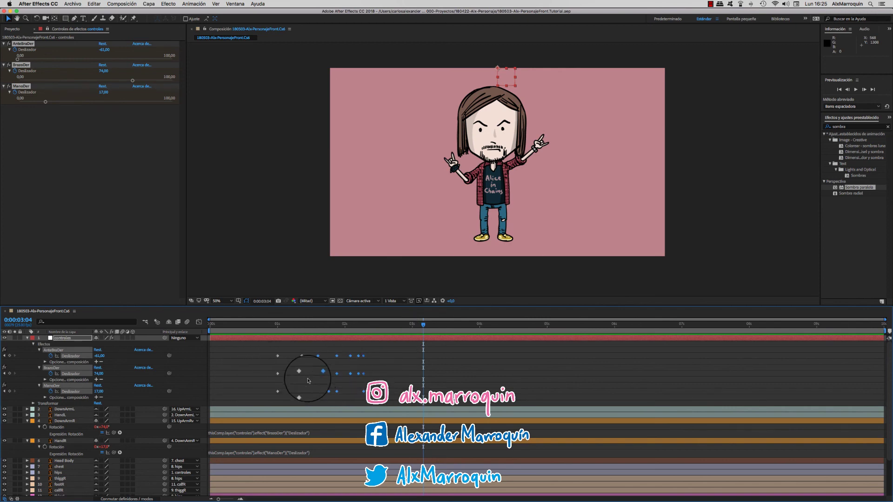
Preview the rock gesture from 0:00:00:19, save the project, then scrub around 0:00:02:18–0:00:02:06.
{"action": "left_click_drag", "start_coordinate": [347, 324], "coordinate": [262, 324]}
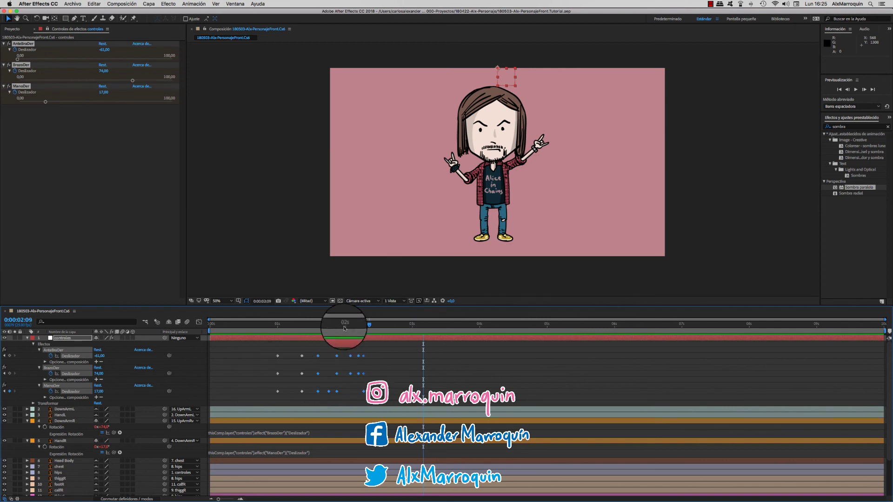
{"action": "key", "text": "space"}
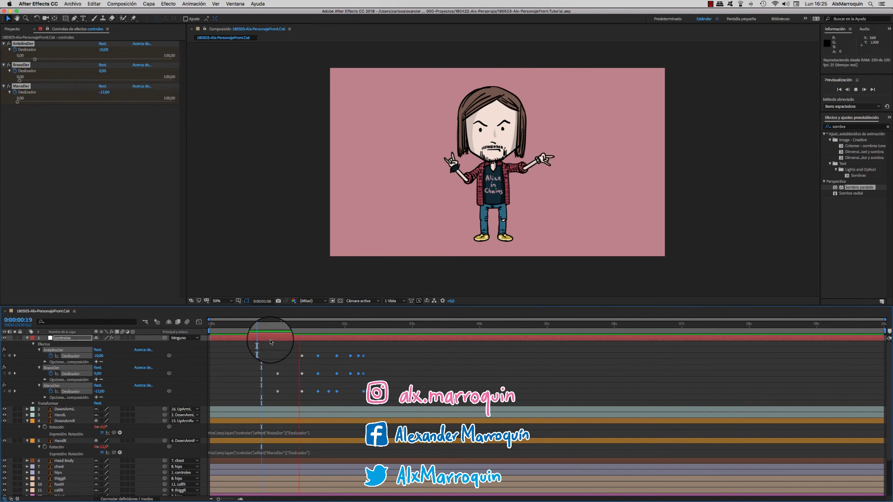
{"action": "key", "text": "super+s"}
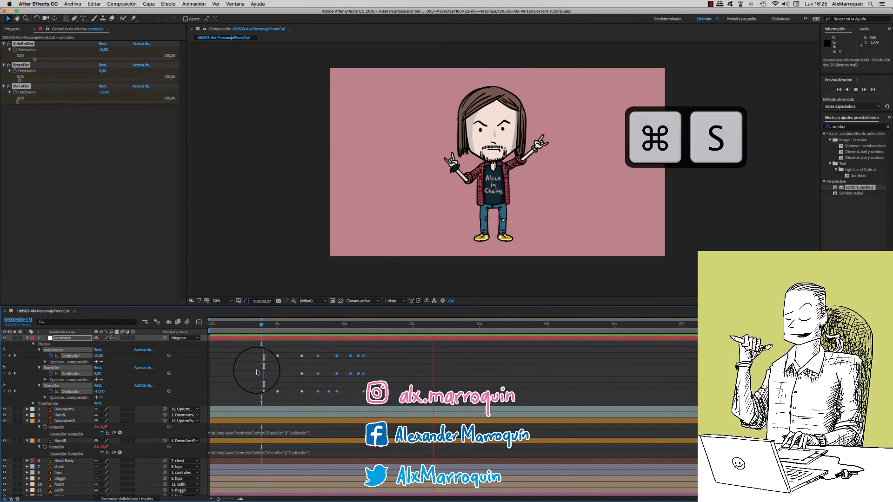
{"action": "key", "text": "space"}
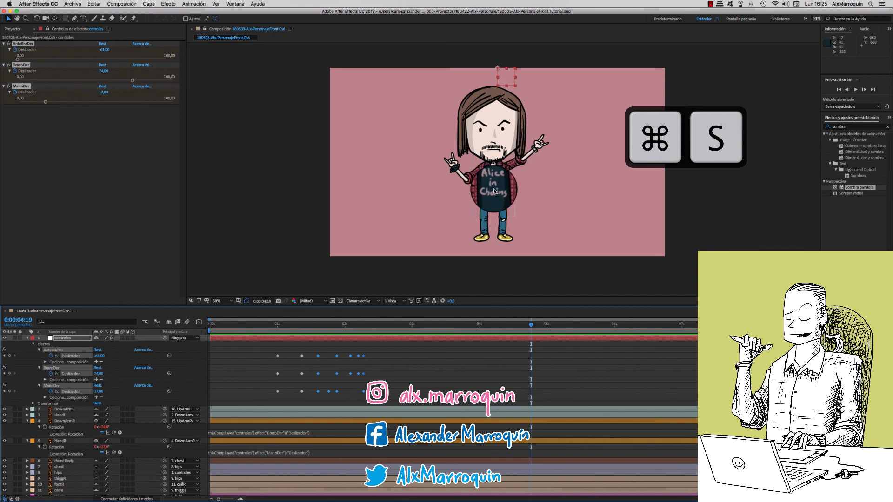
{"action": "left_click_drag", "start_coordinate": [491, 327], "coordinate": [394, 340]}
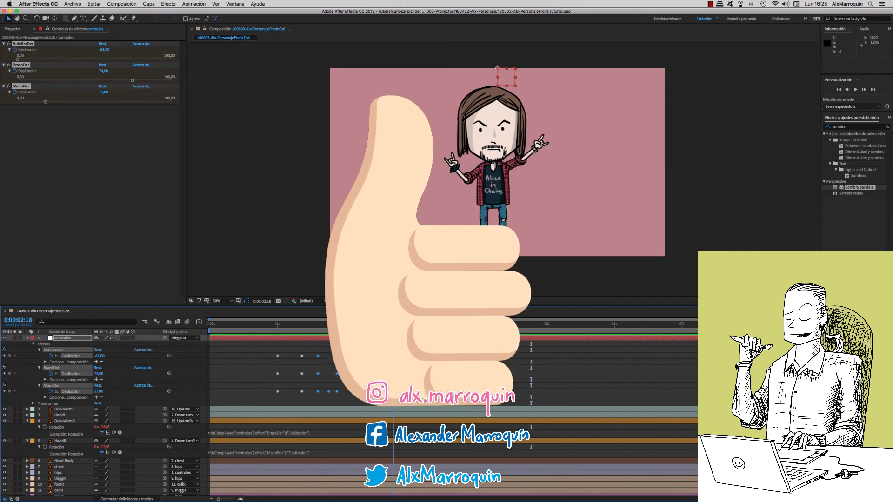
{"action": "mouse_move", "coordinate": [394, 341]}
{"action": "left_mouse_down"}
{"action": "mouse_move", "coordinate": [364, 328]}
{"action": "mouse_move", "coordinate": [416, 326]}
{"action": "left_mouse_up"}
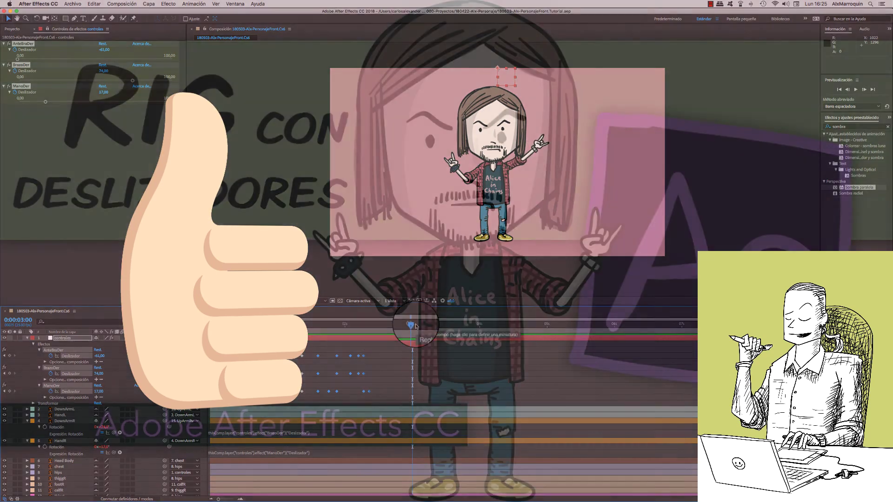